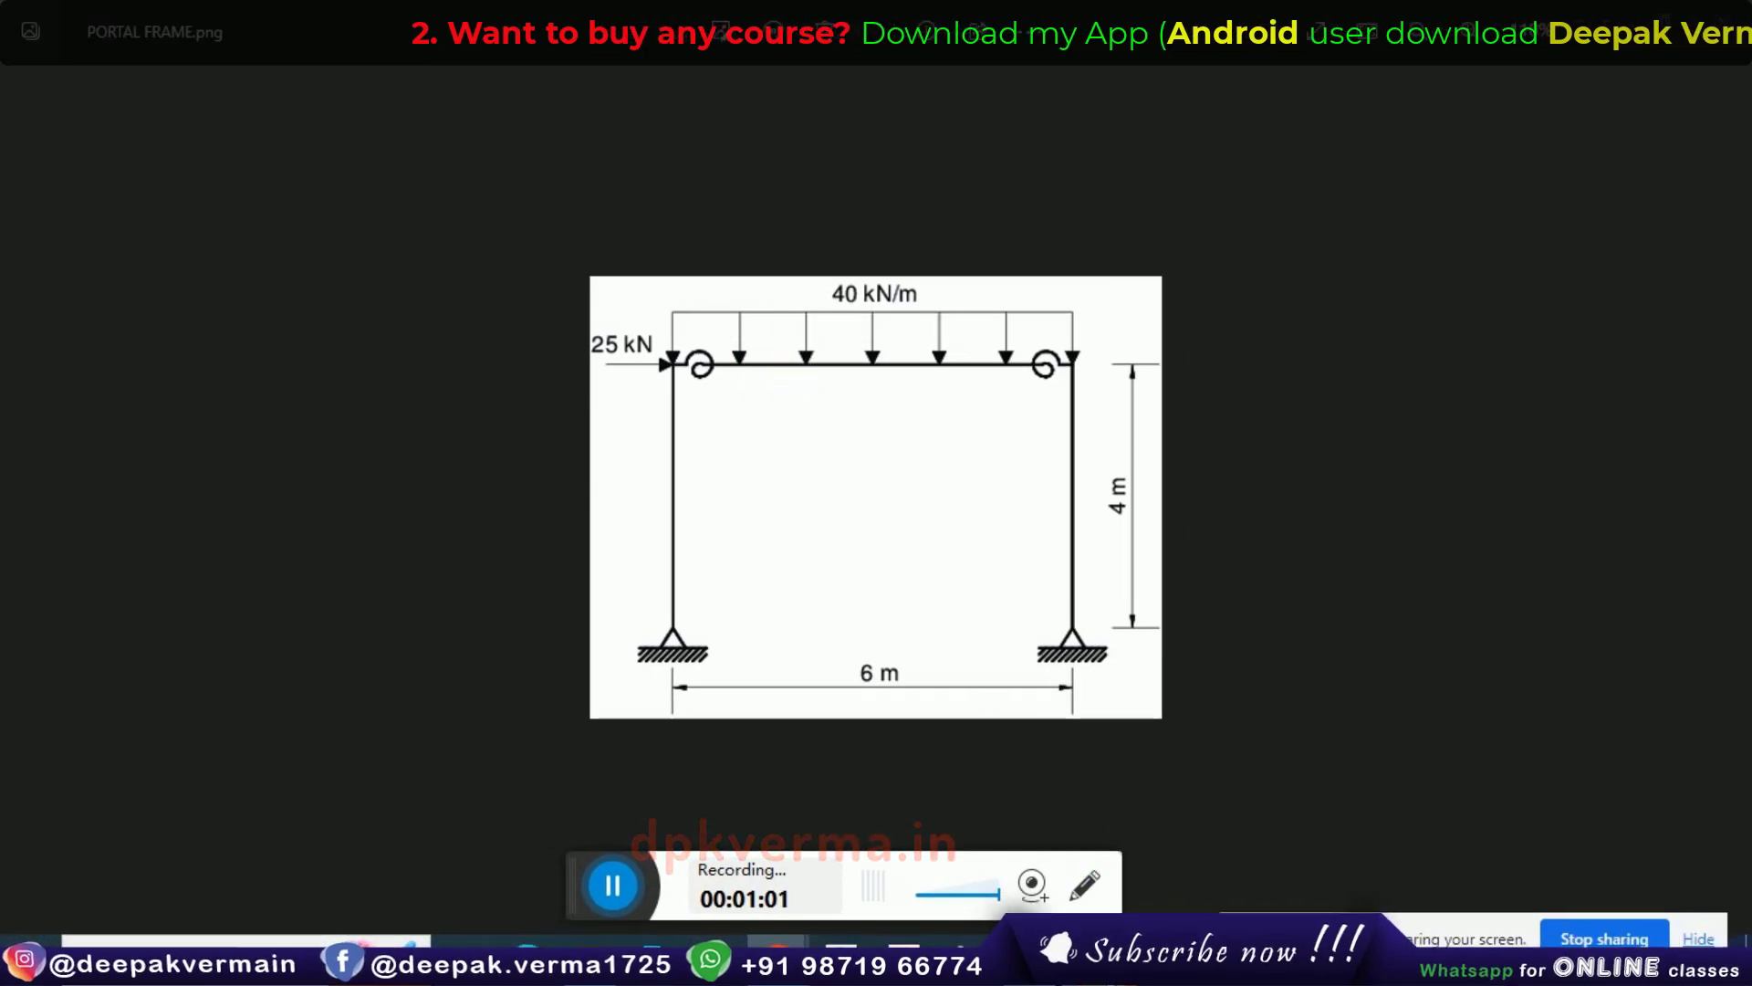
Switch from the reviewed portal frame diagram in Photos to STAAD.Pro V8i.
key("alt+Tab")
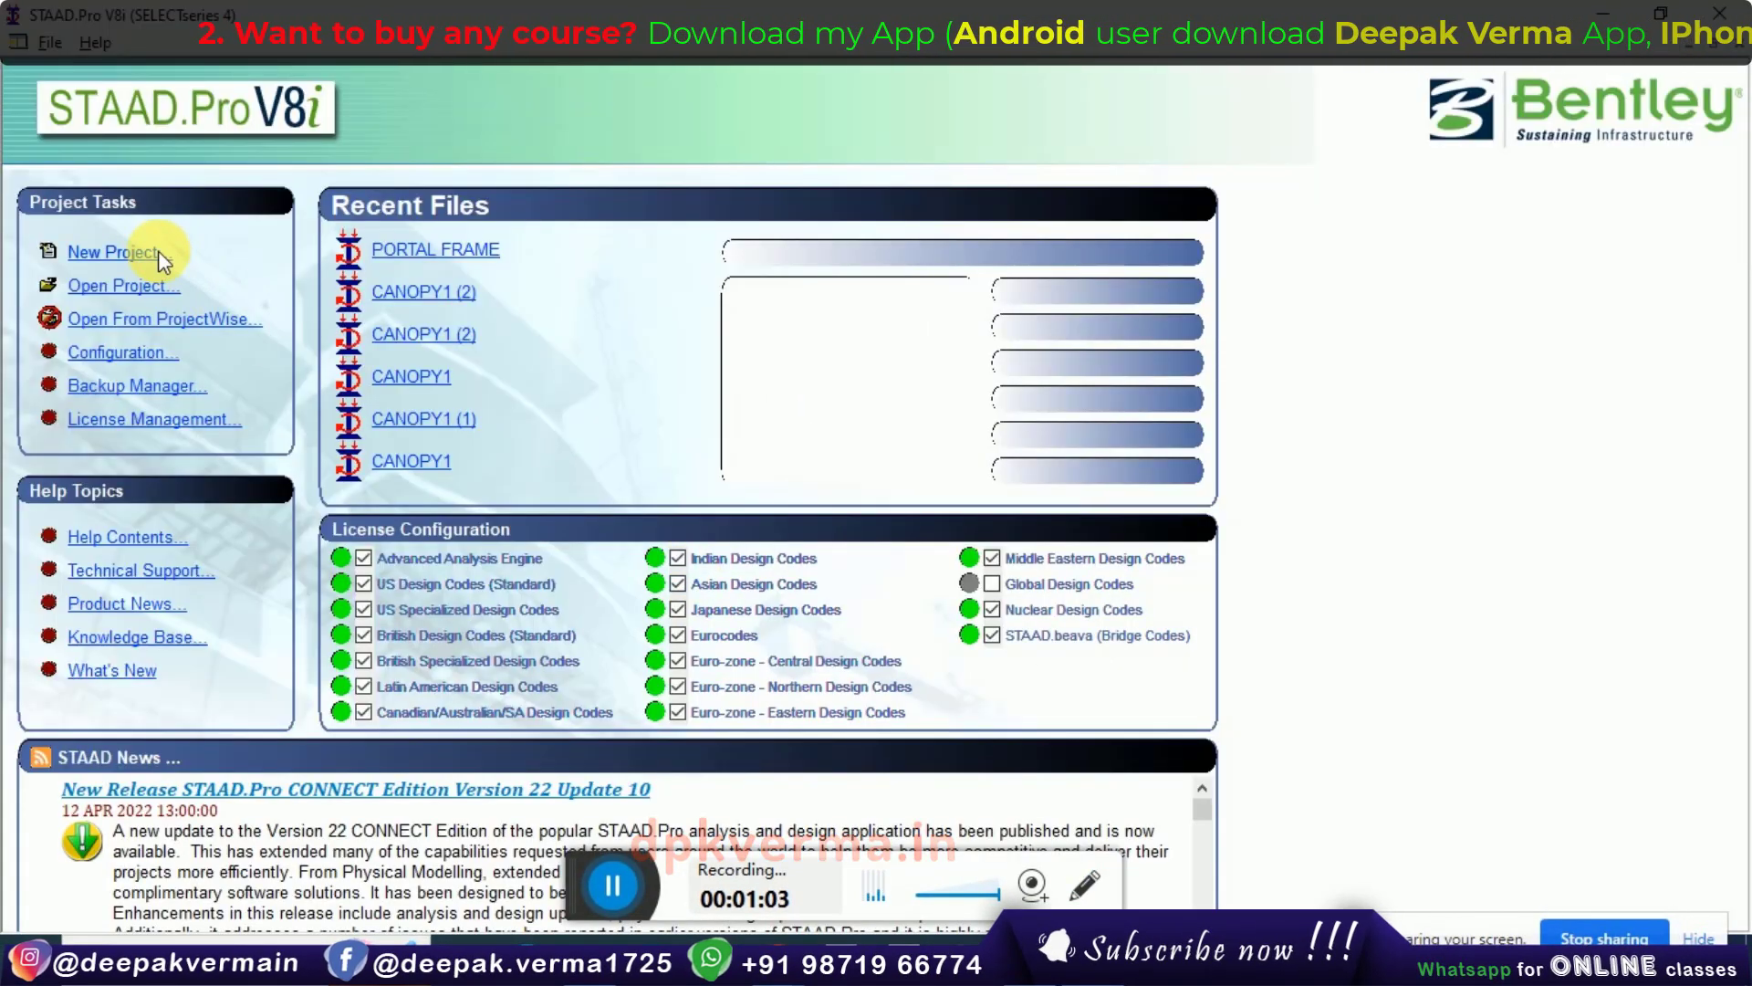
Start a new Space project named PORTAL RAME in the default C:\SProV8i\STAAD\Plugins\ location.
left_click(157, 251)
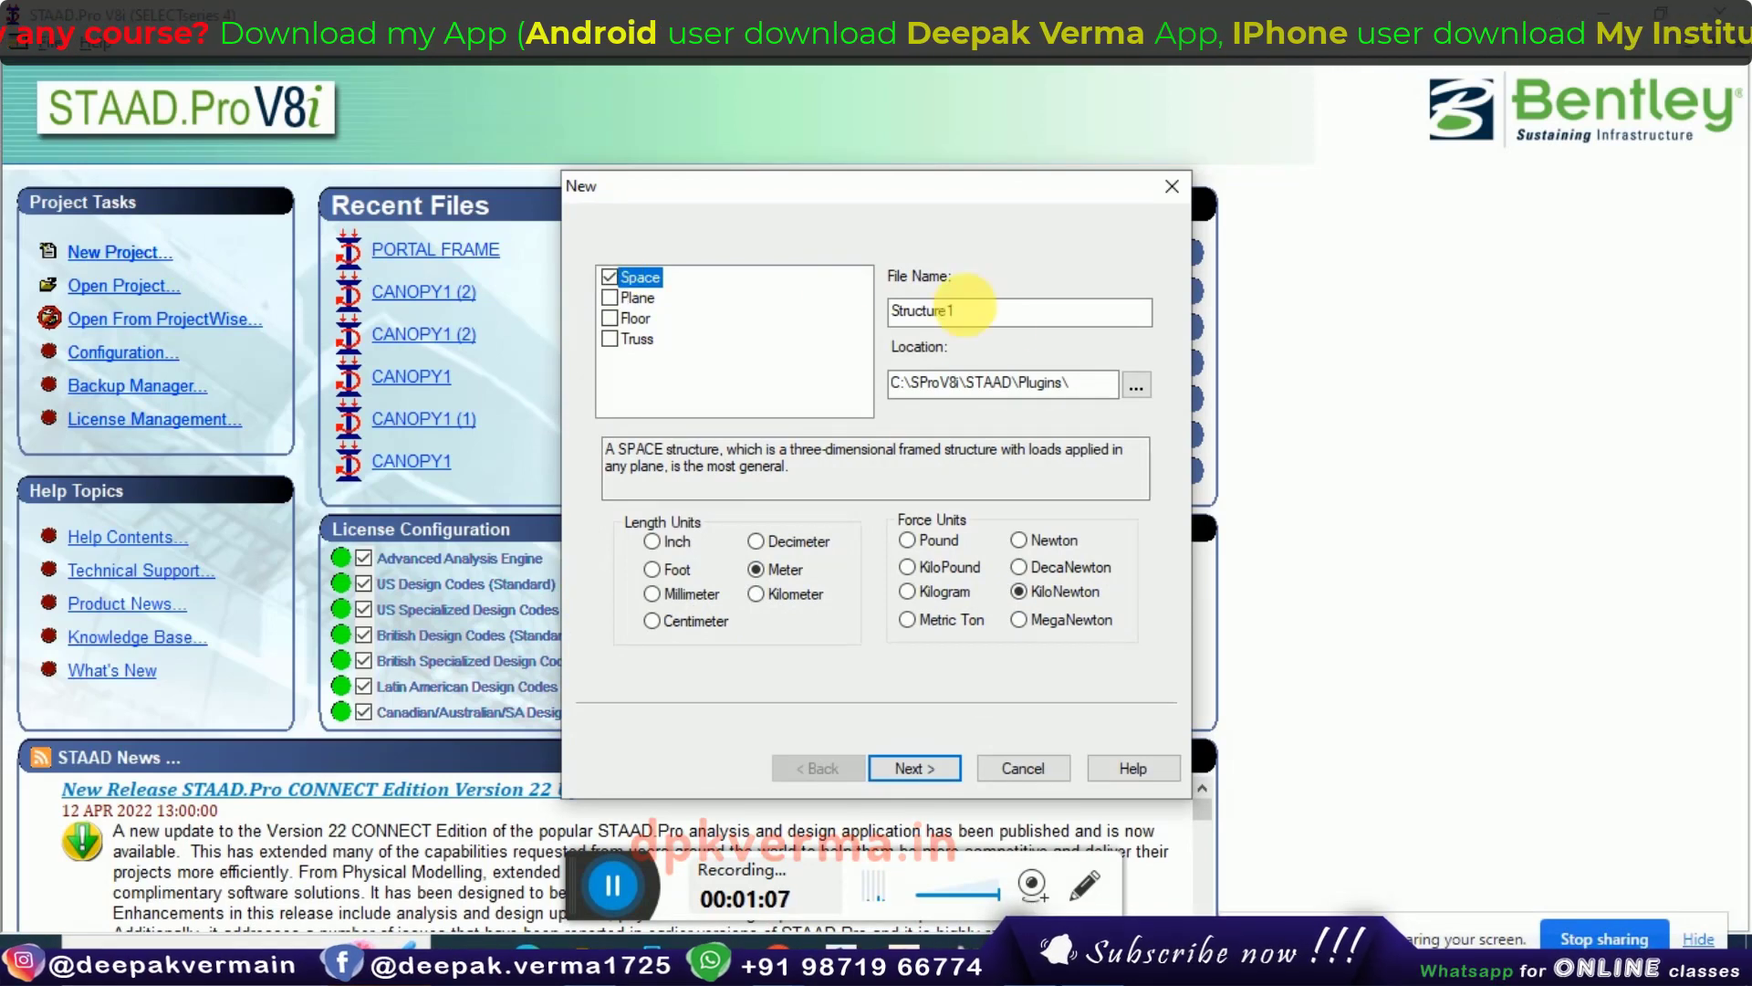
left_click_drag(982, 319, 825, 312)
type("PORTAL RAME")
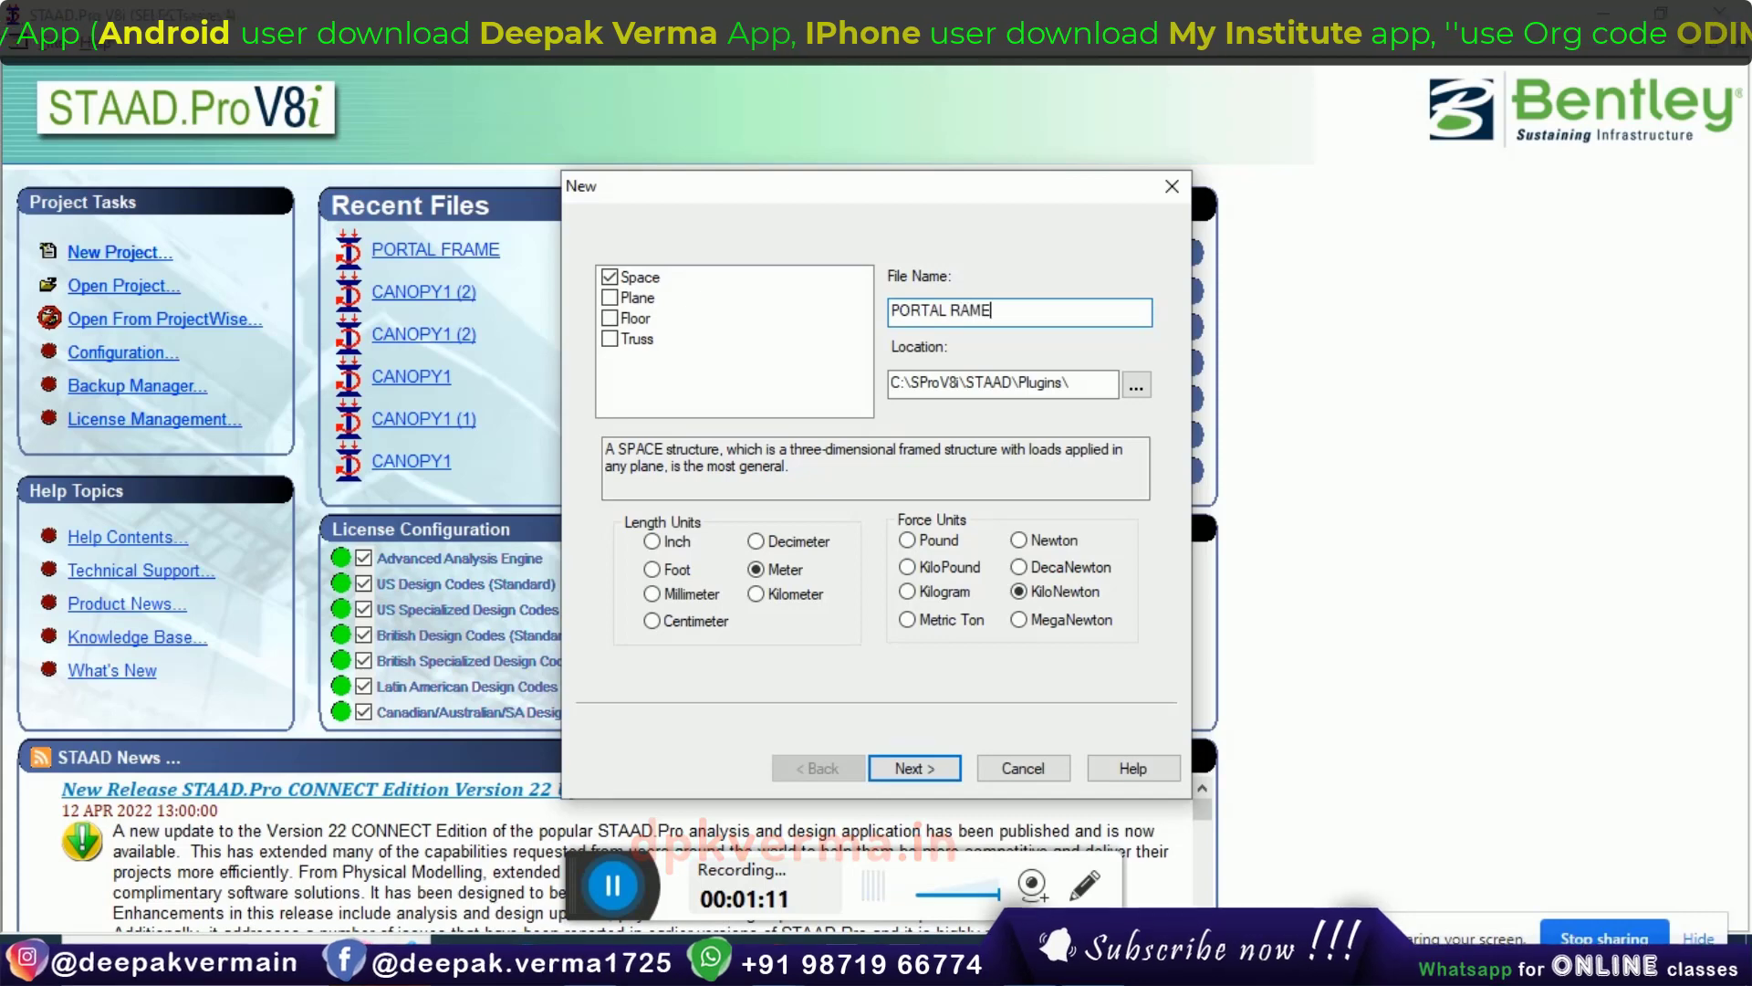
left_click_drag(1099, 393, 879, 394)
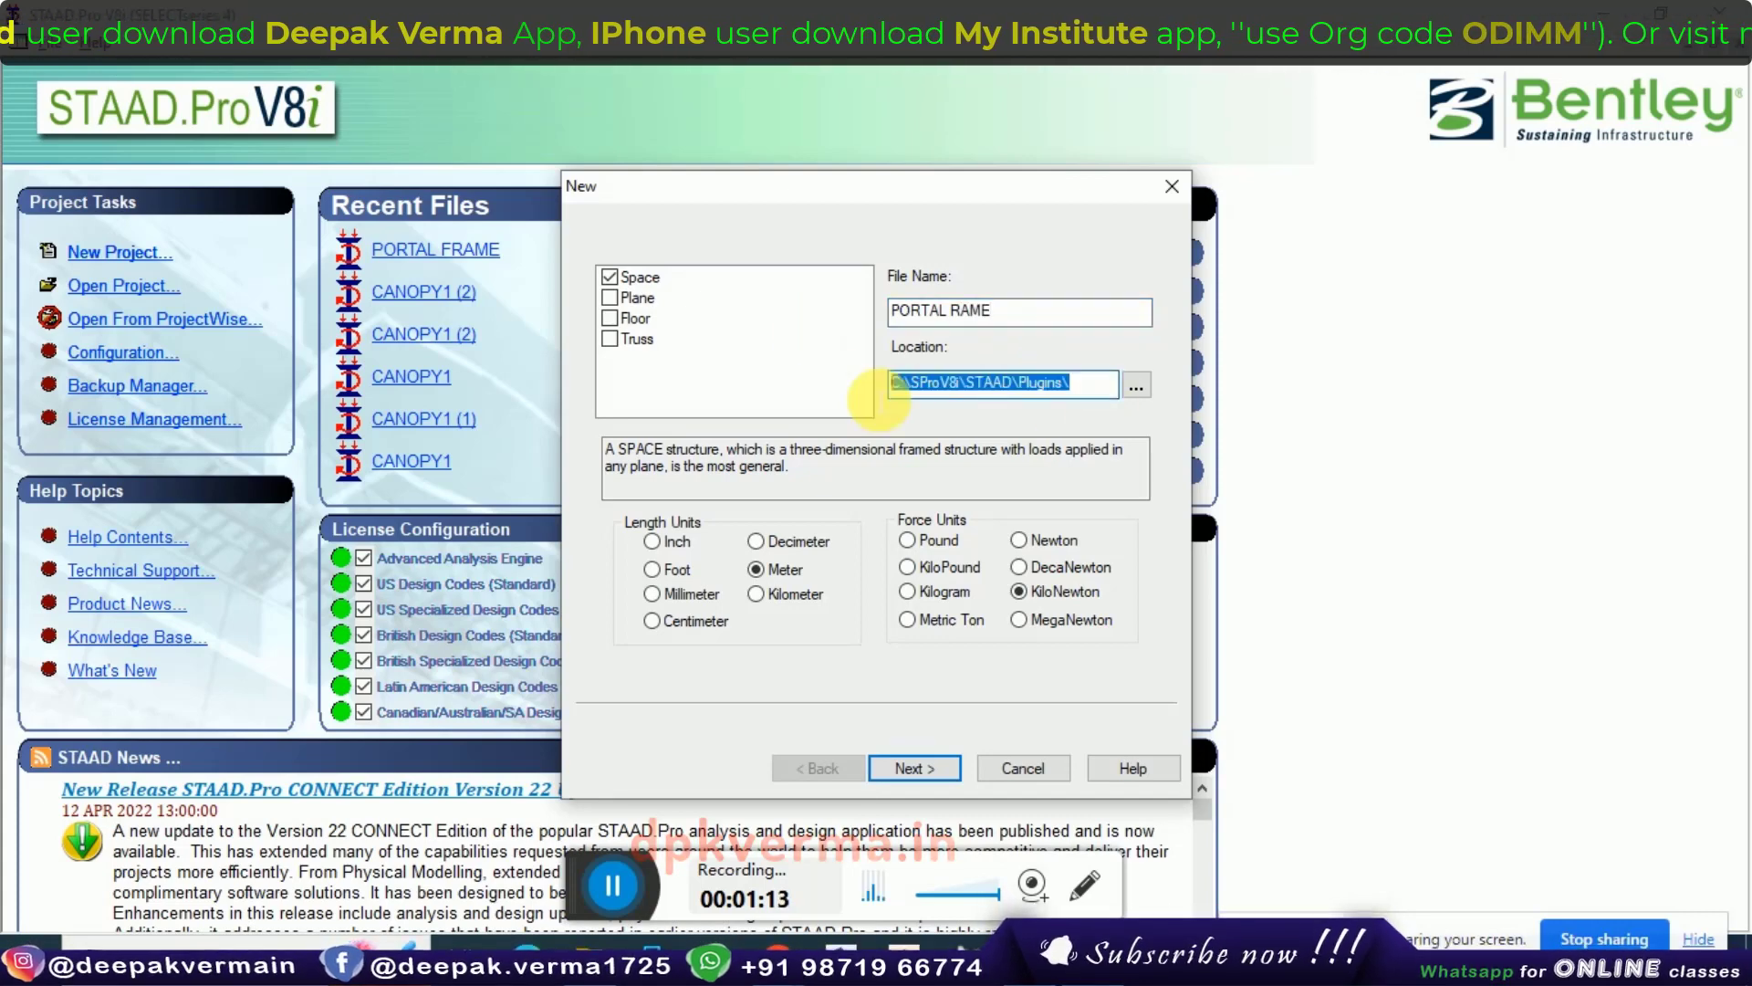
left_click(1136, 387)
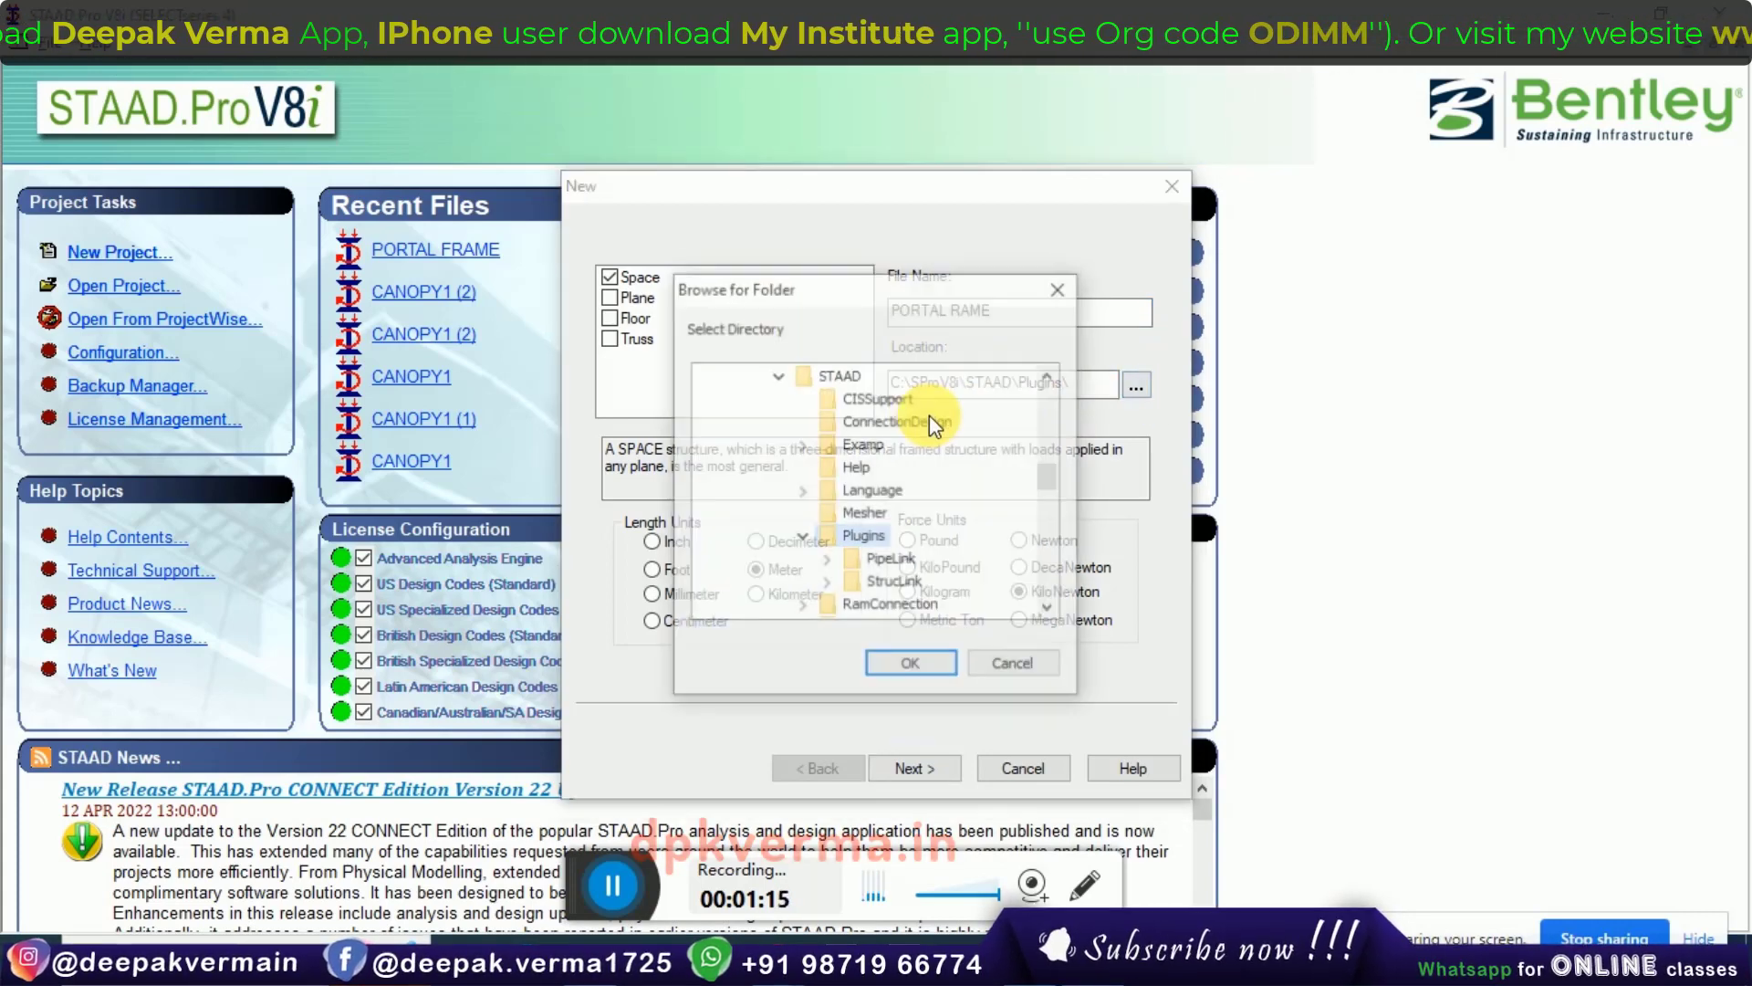
scroll(846, 447, "up", 4)
scroll(830, 375, "up", 3)
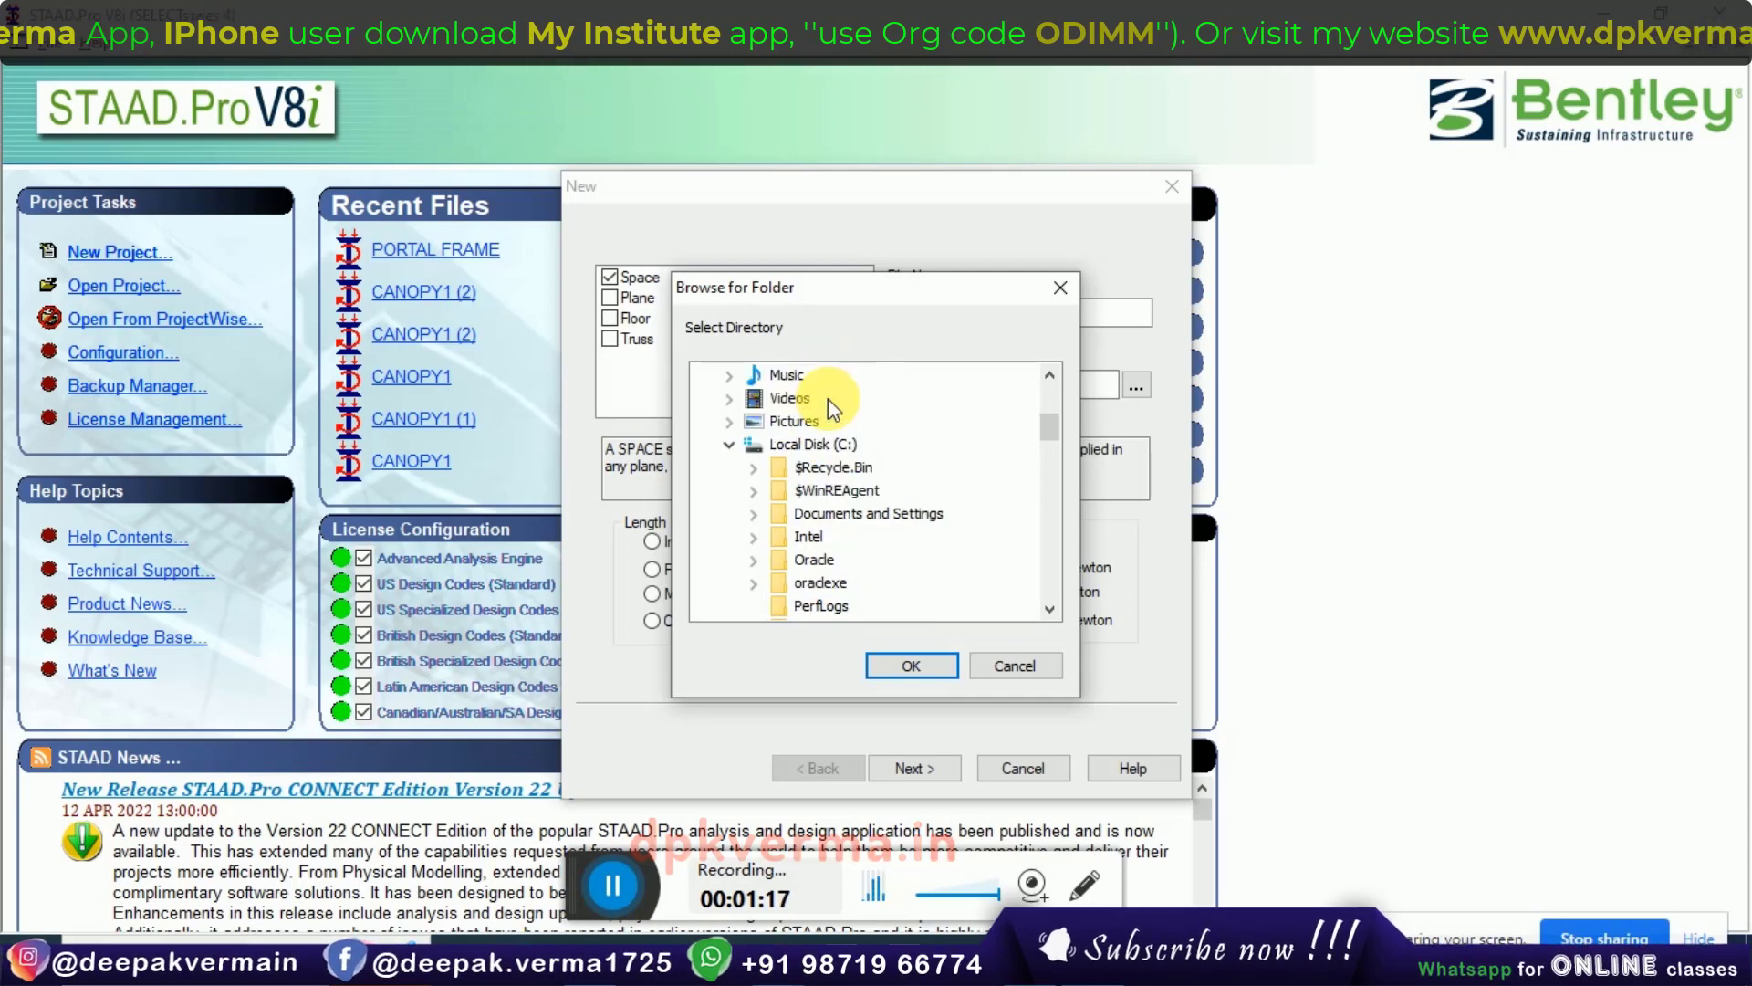
scroll(785, 396, "up", 5)
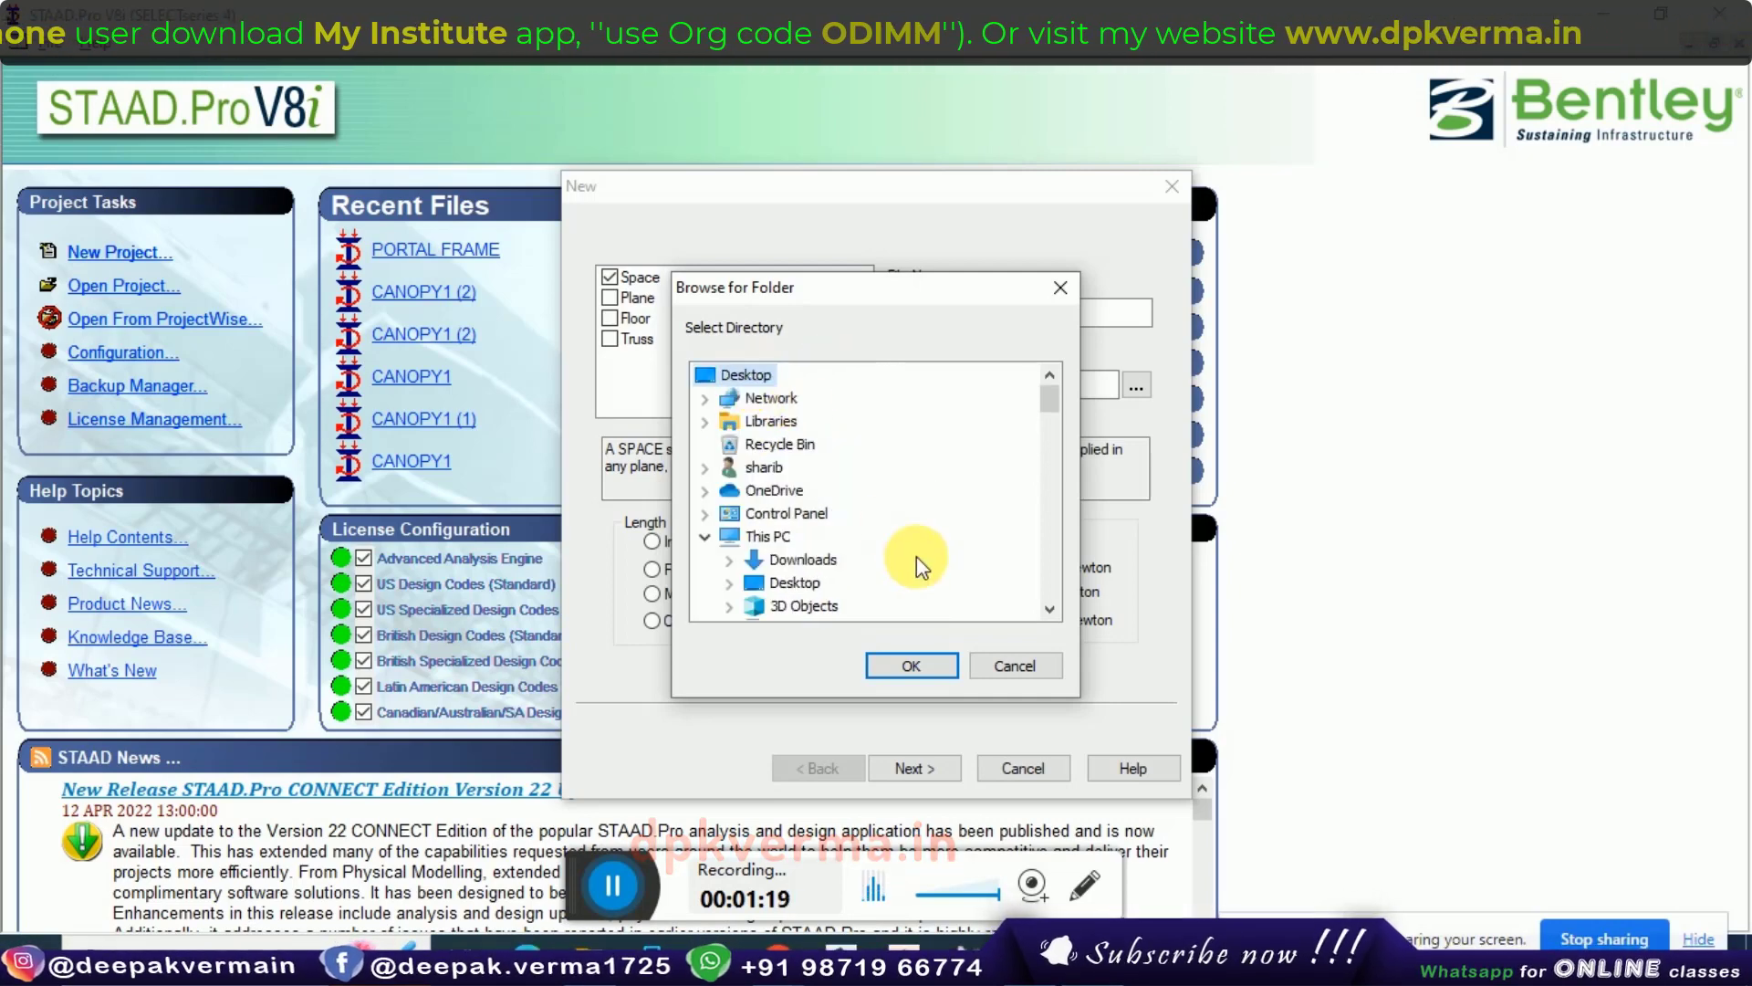
left_click(986, 657)
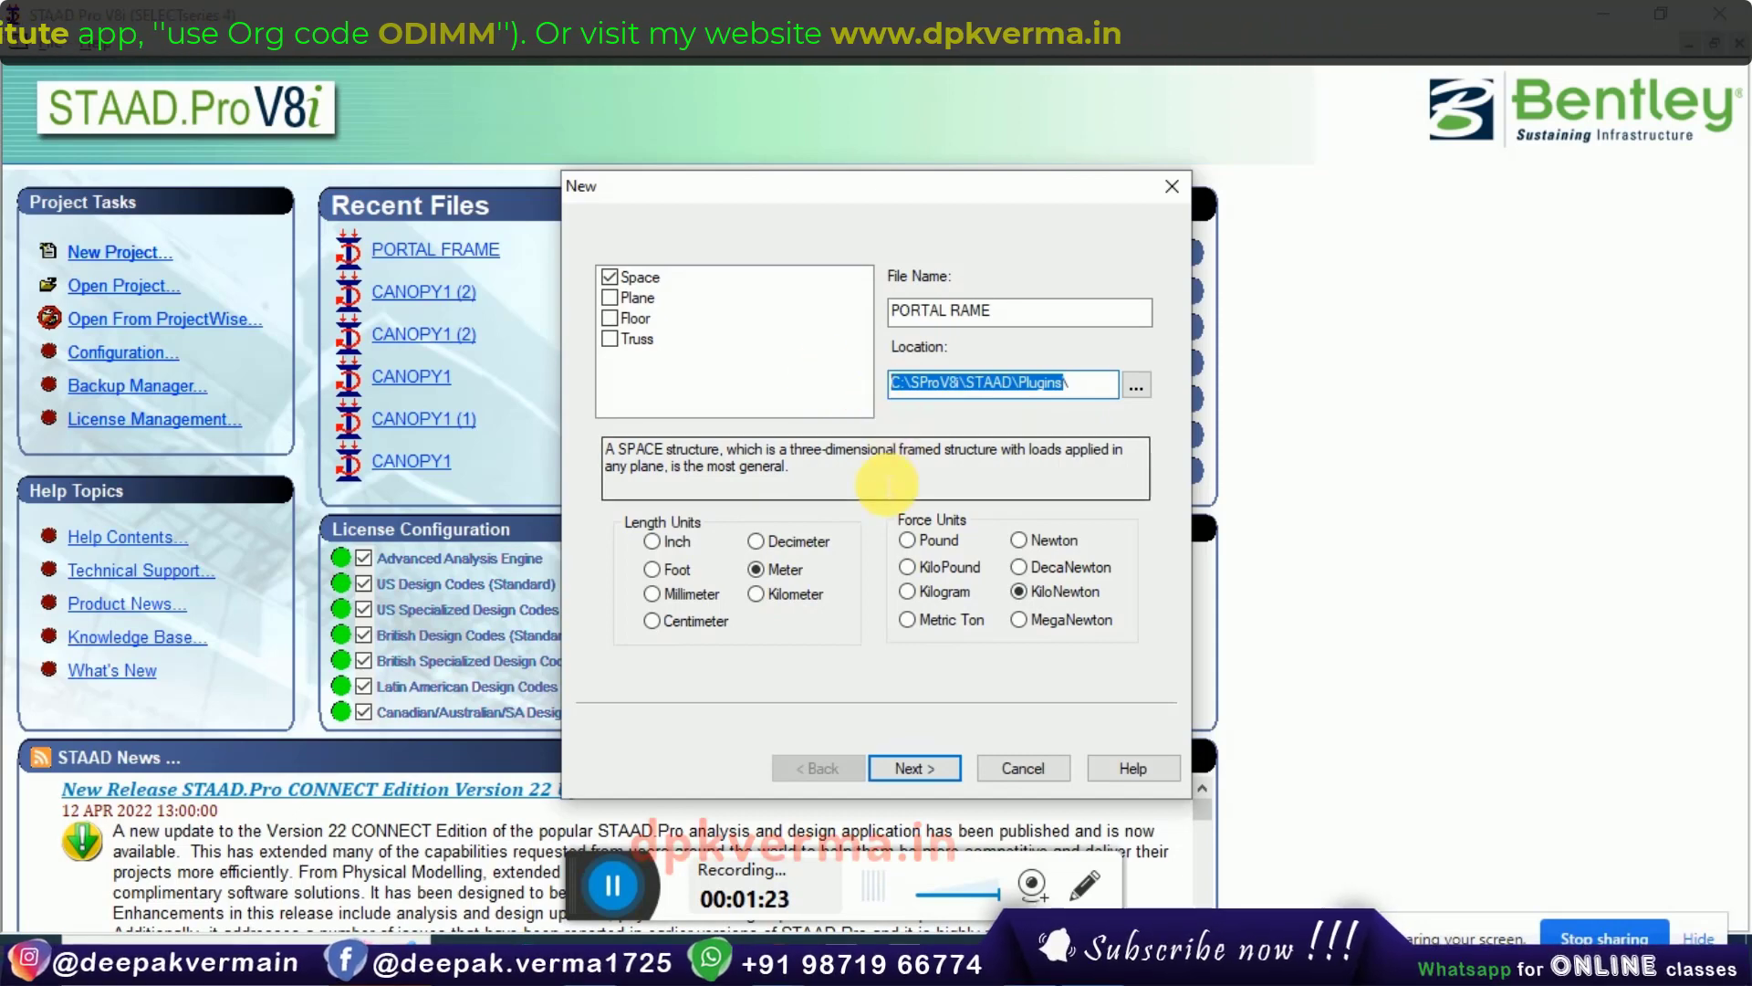
Choose Meter length and KiloNewton force units and continue to the Add Beam page.
left_click(675, 567)
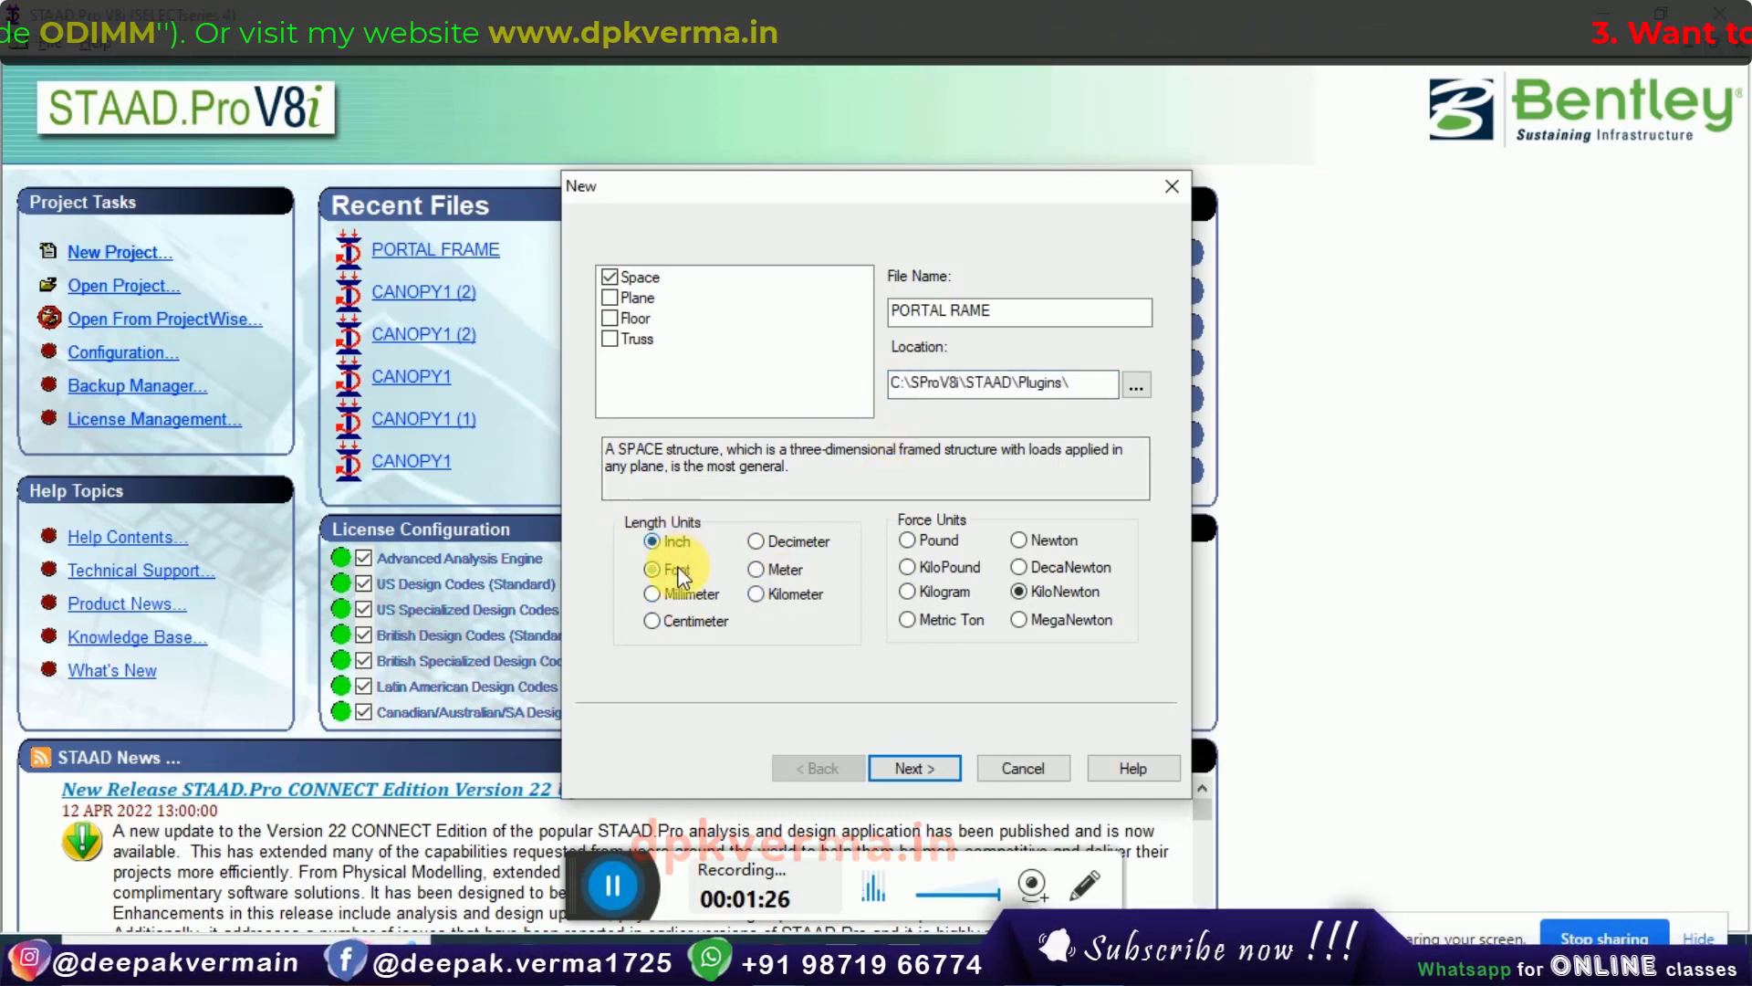
left_click(791, 572)
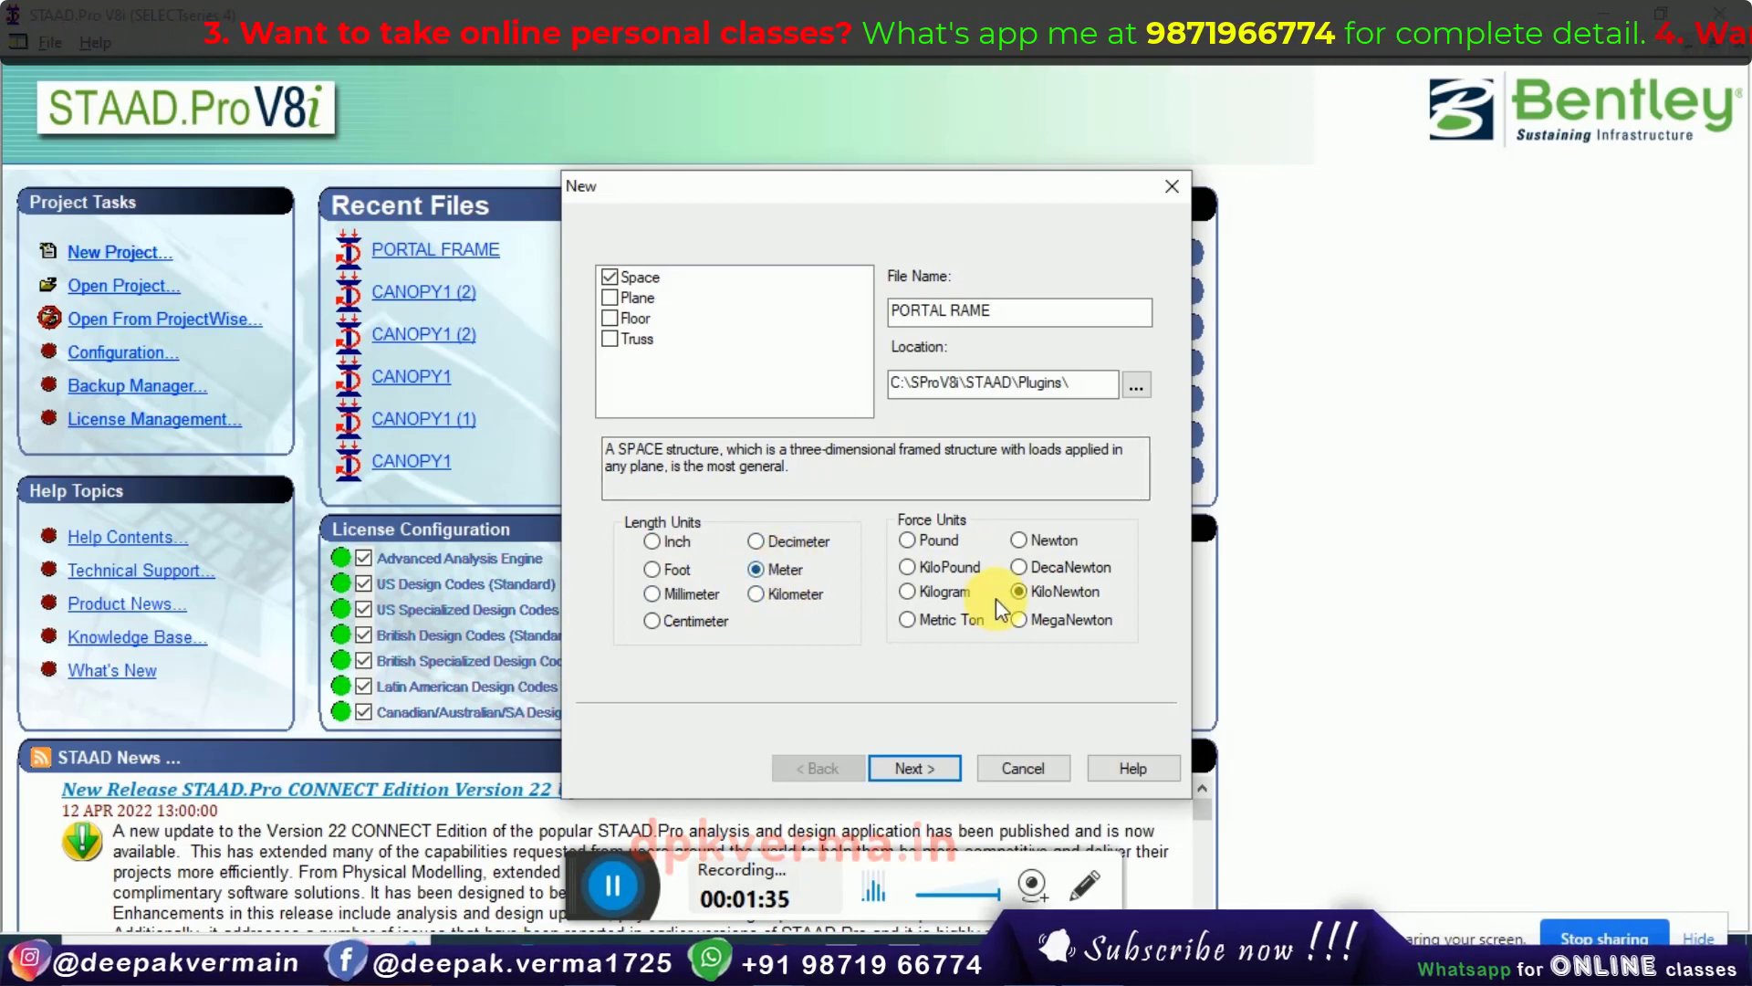
left_click(1020, 540)
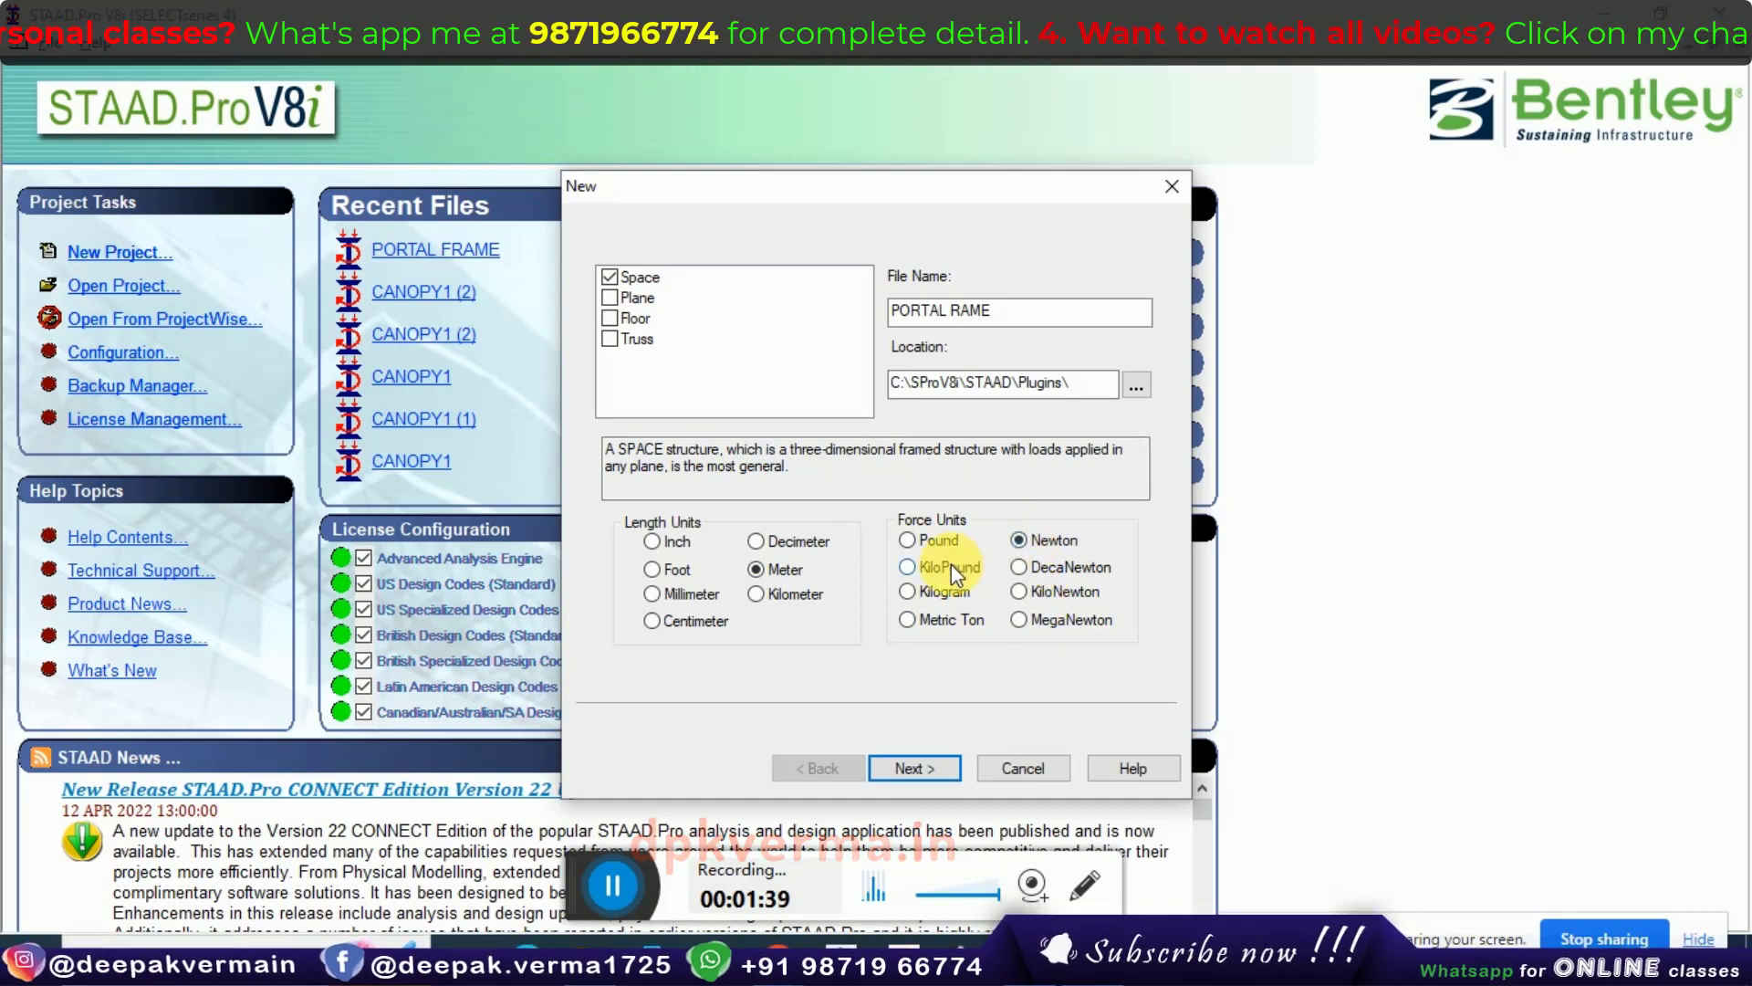
left_click(945, 567)
left_click(948, 591)
left_click(1037, 593)
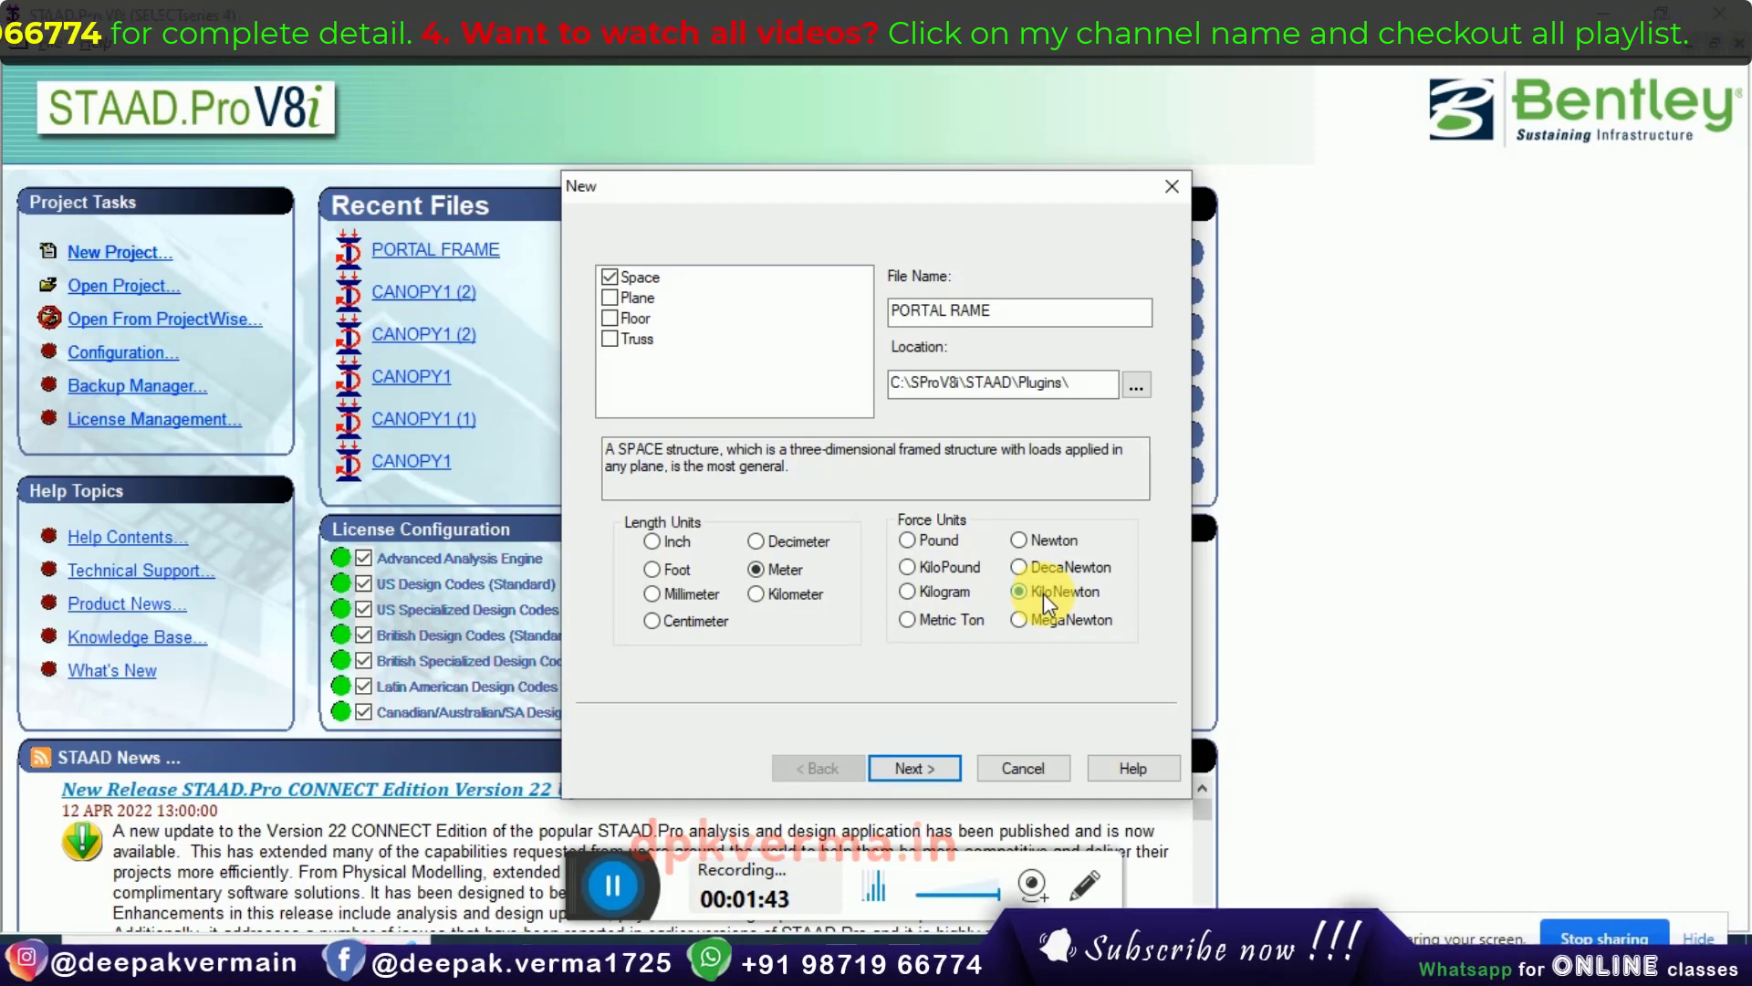
left_click(933, 775)
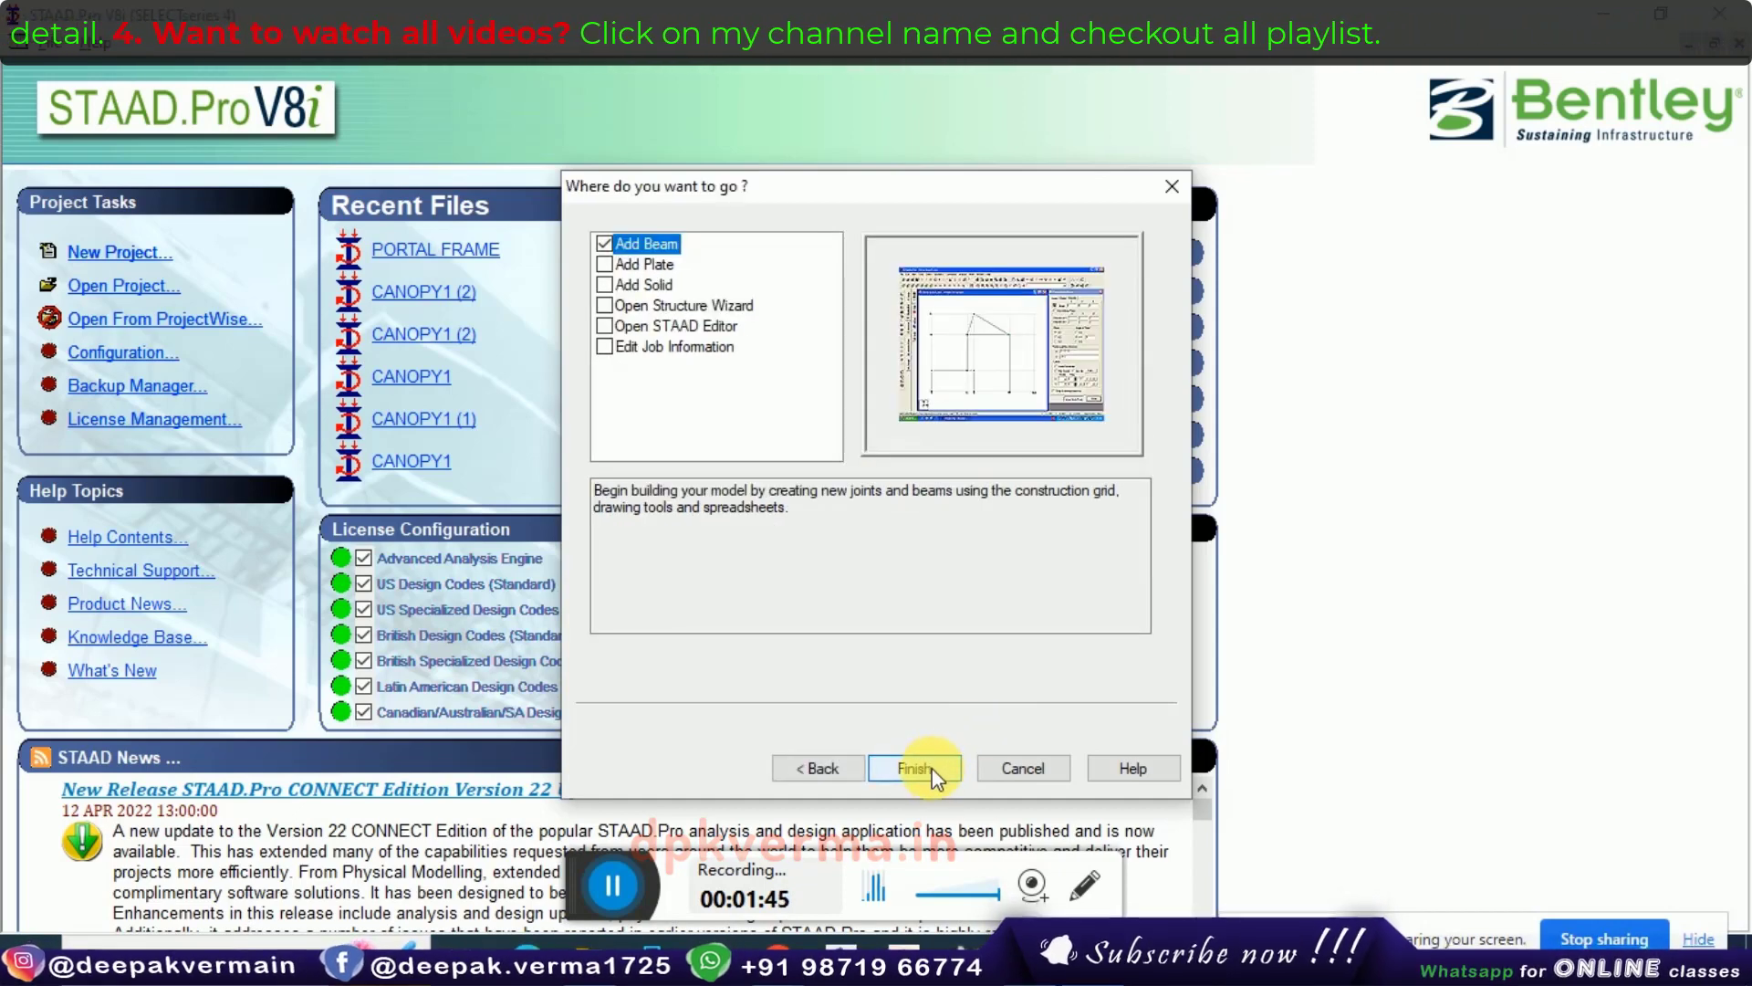
Draw two 4 m columns and a 6 m beam through nodes (0,0), (0,4), (6,4), (6,0).
left_click(933, 775)
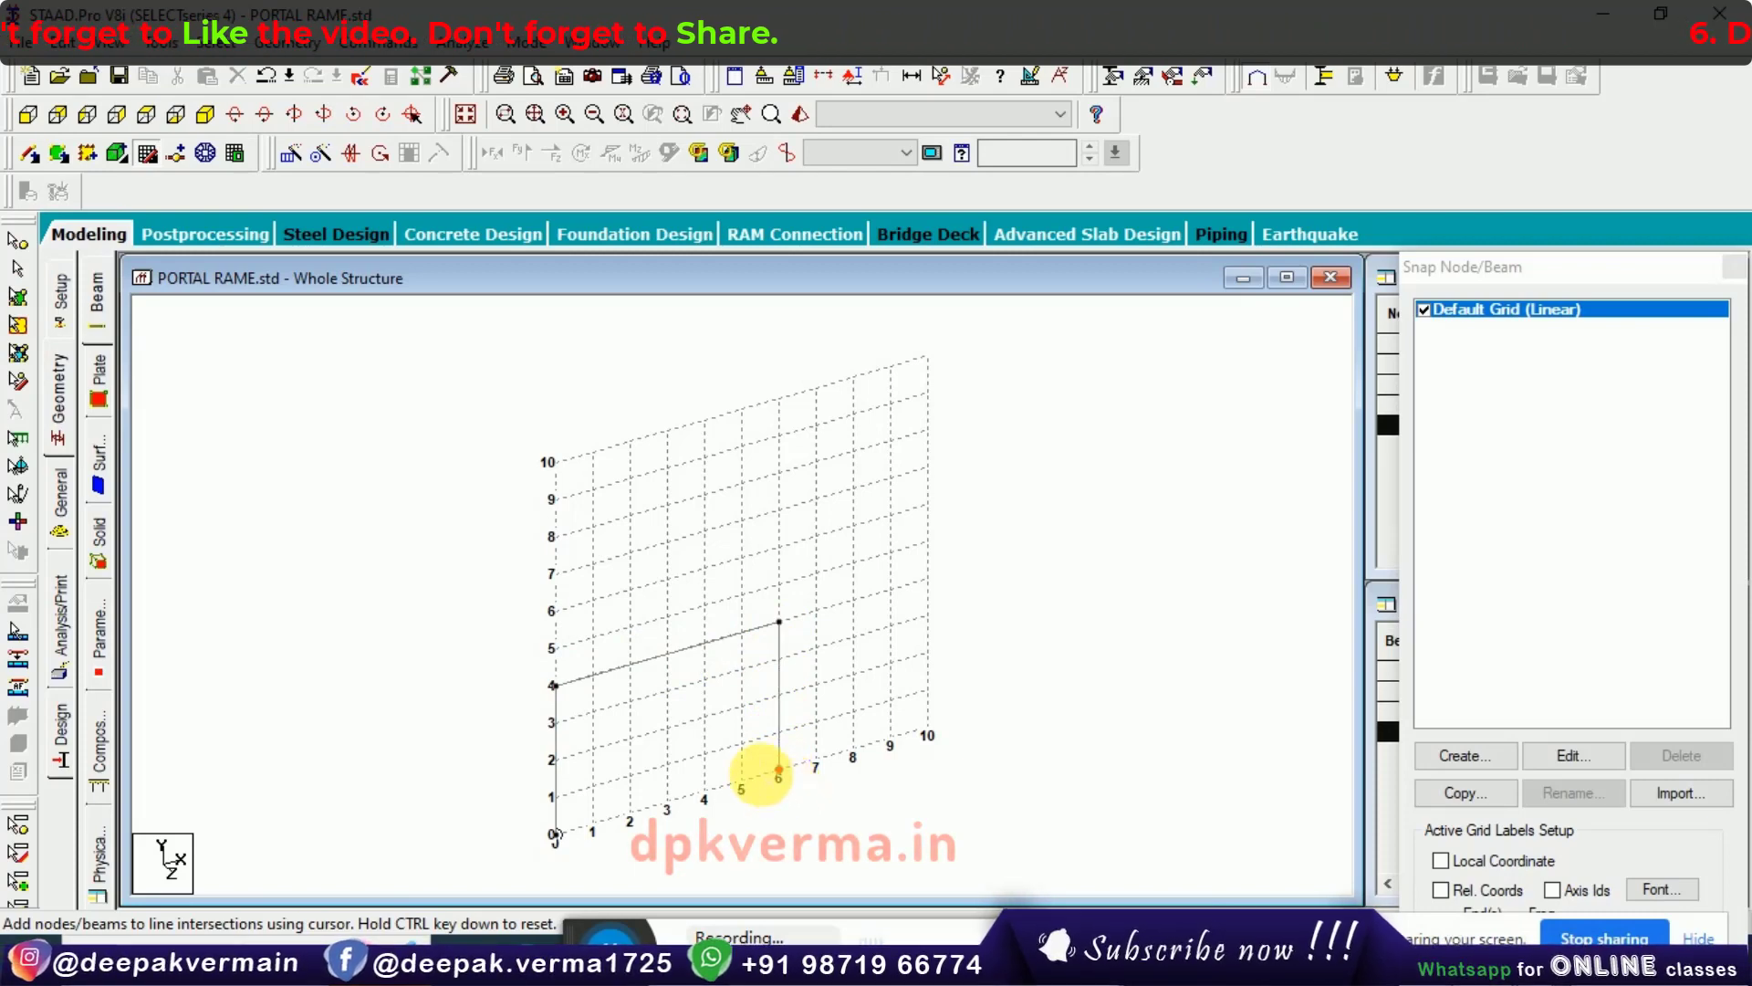
left_click(148, 155)
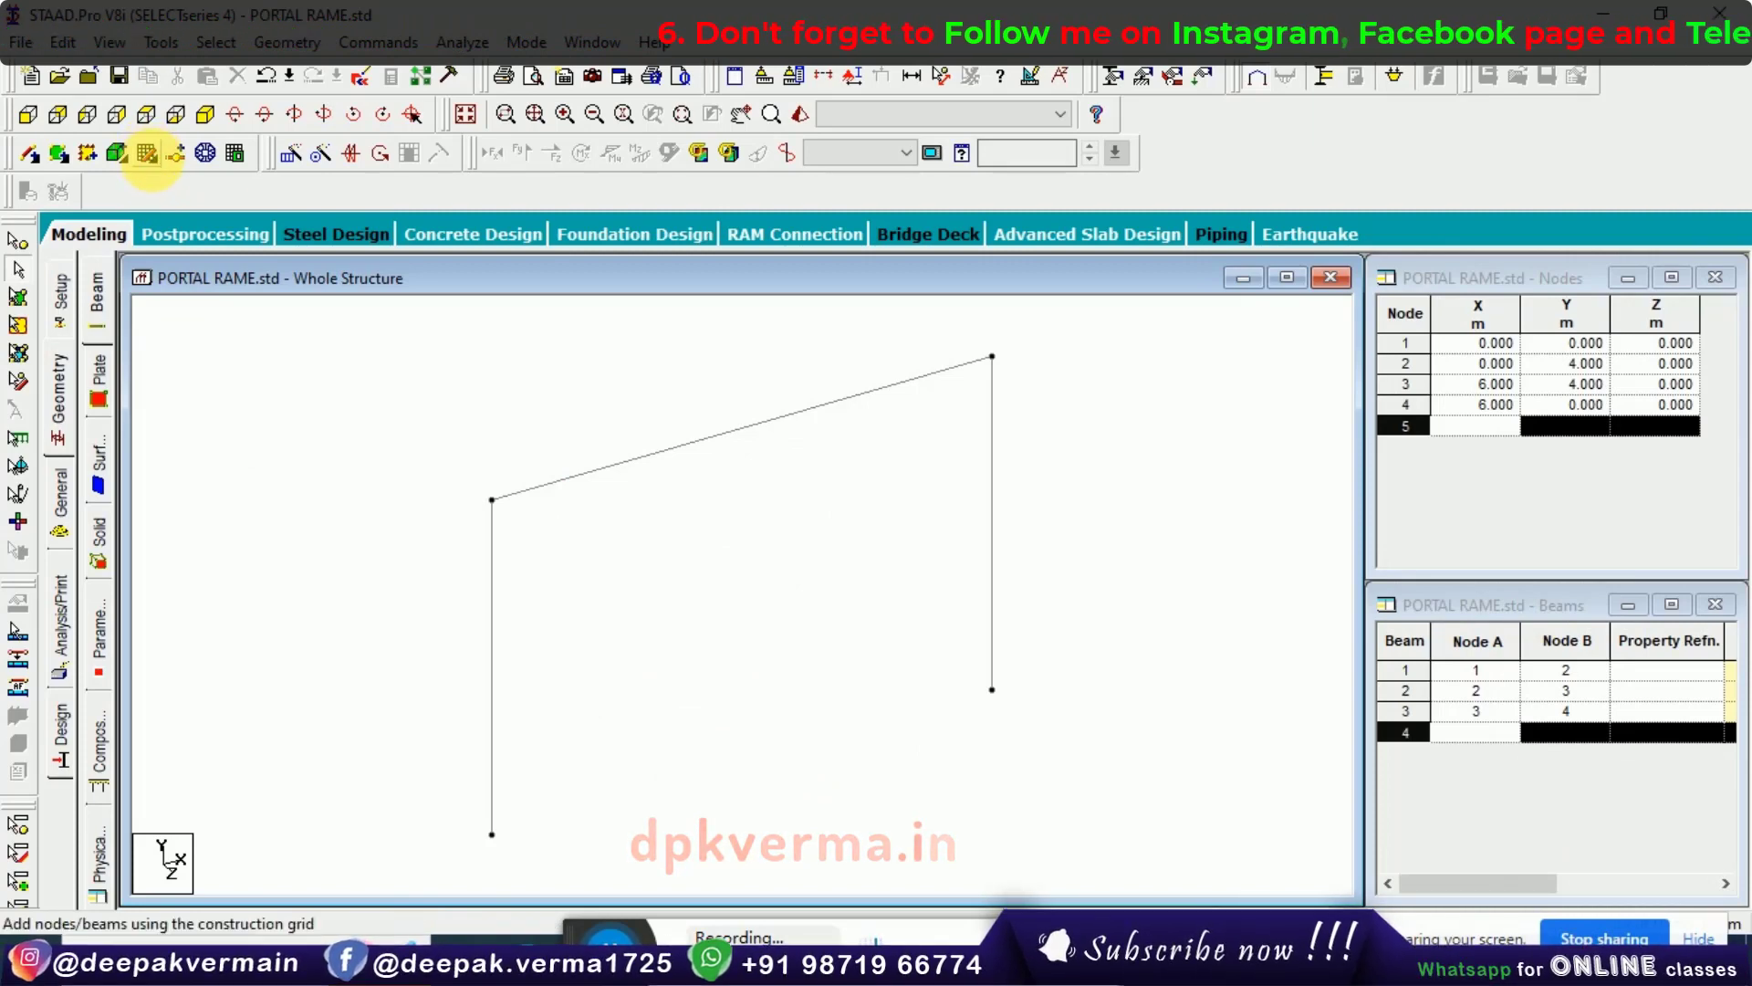
Define a rectangular section with YD 0.45 and ZD 0.25.
left_click(148, 153)
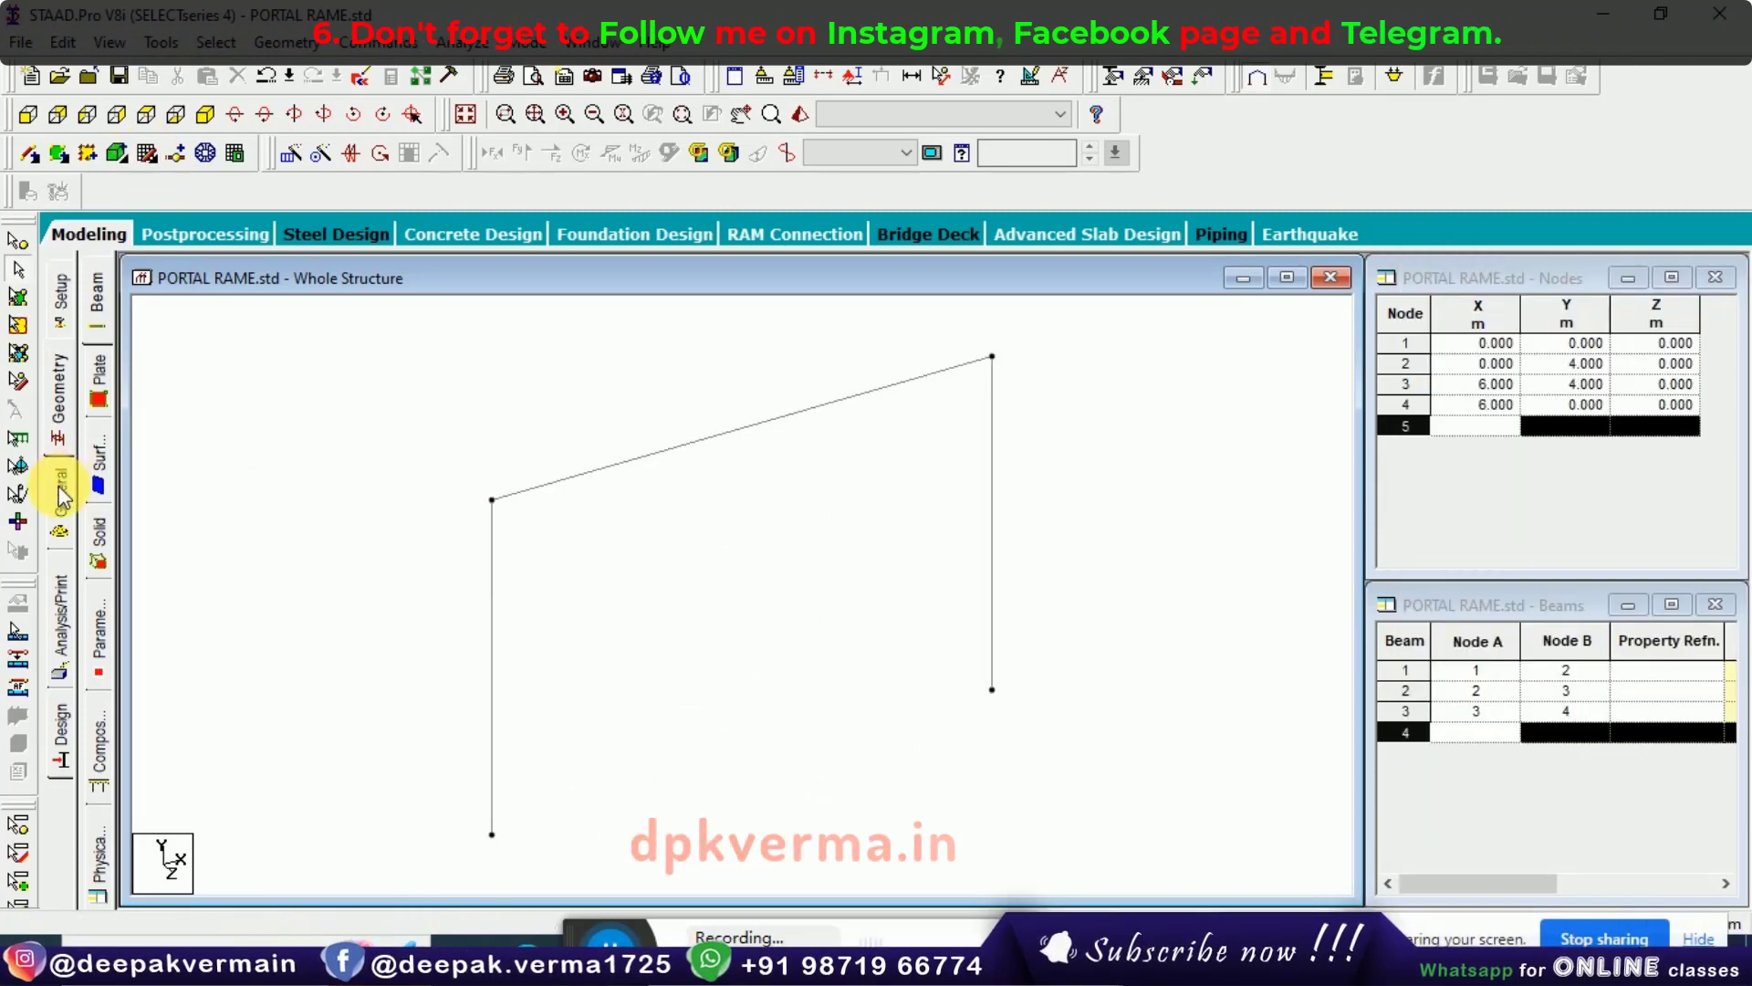
left_click(62, 497)
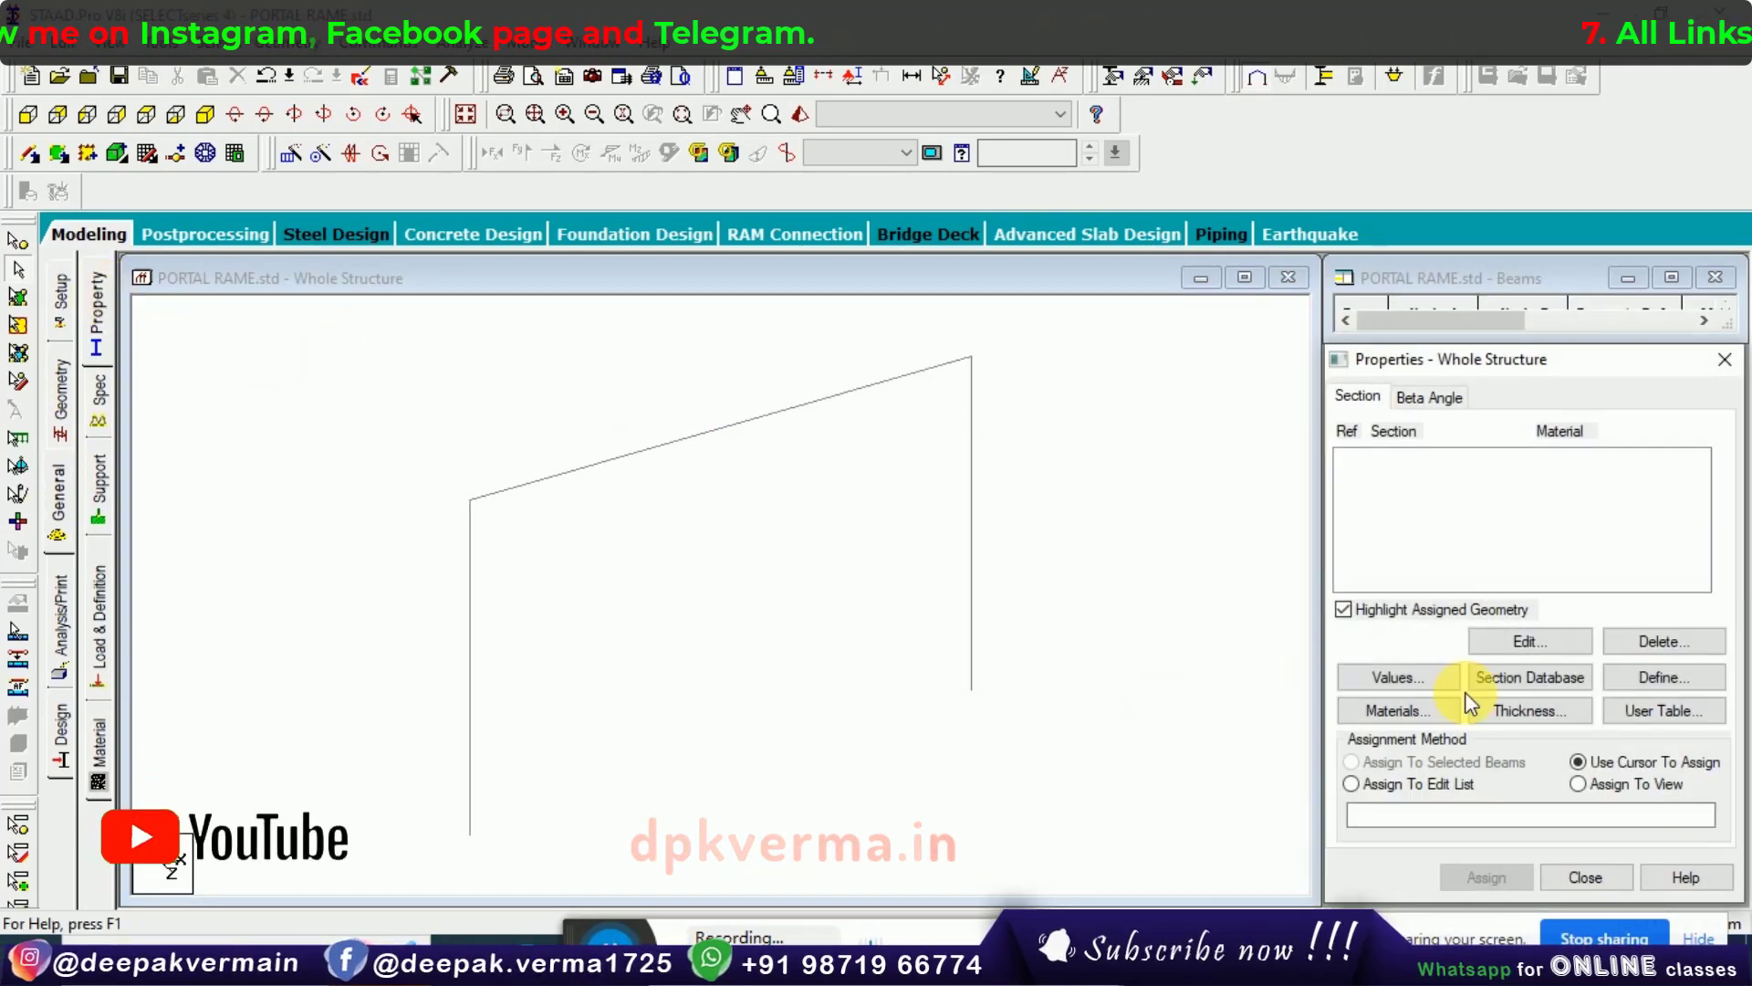
left_click(1660, 676)
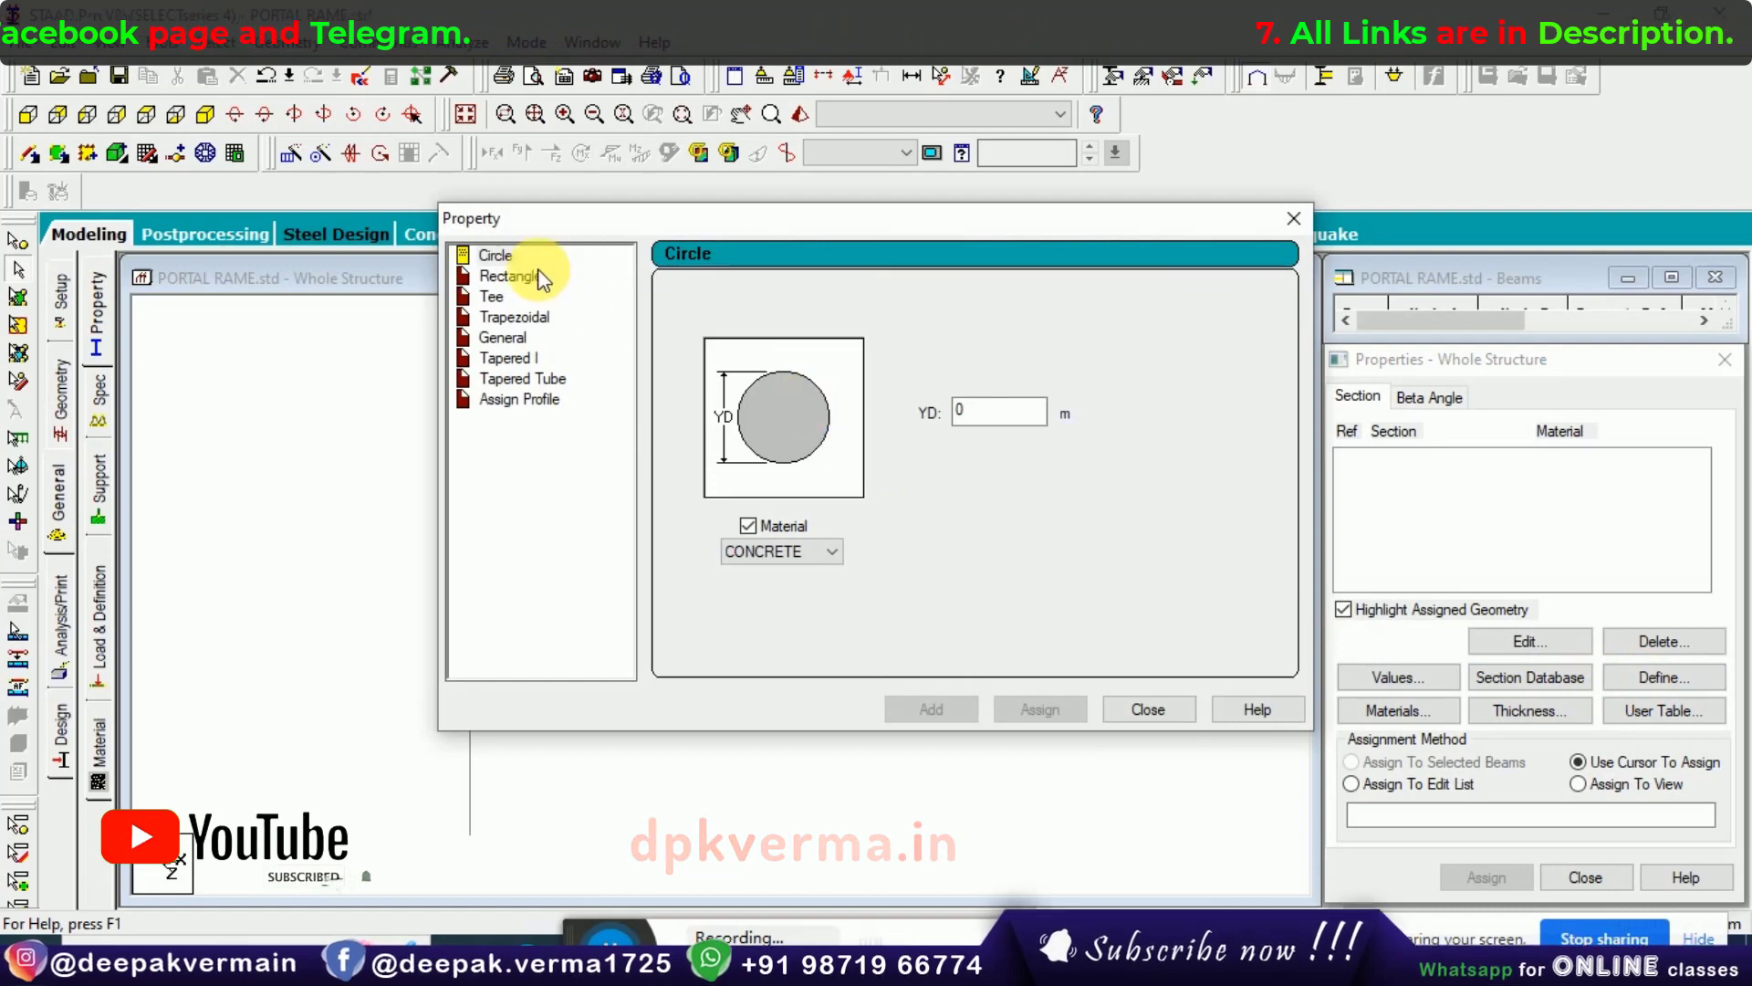
left_click(510, 276)
double_click(997, 396)
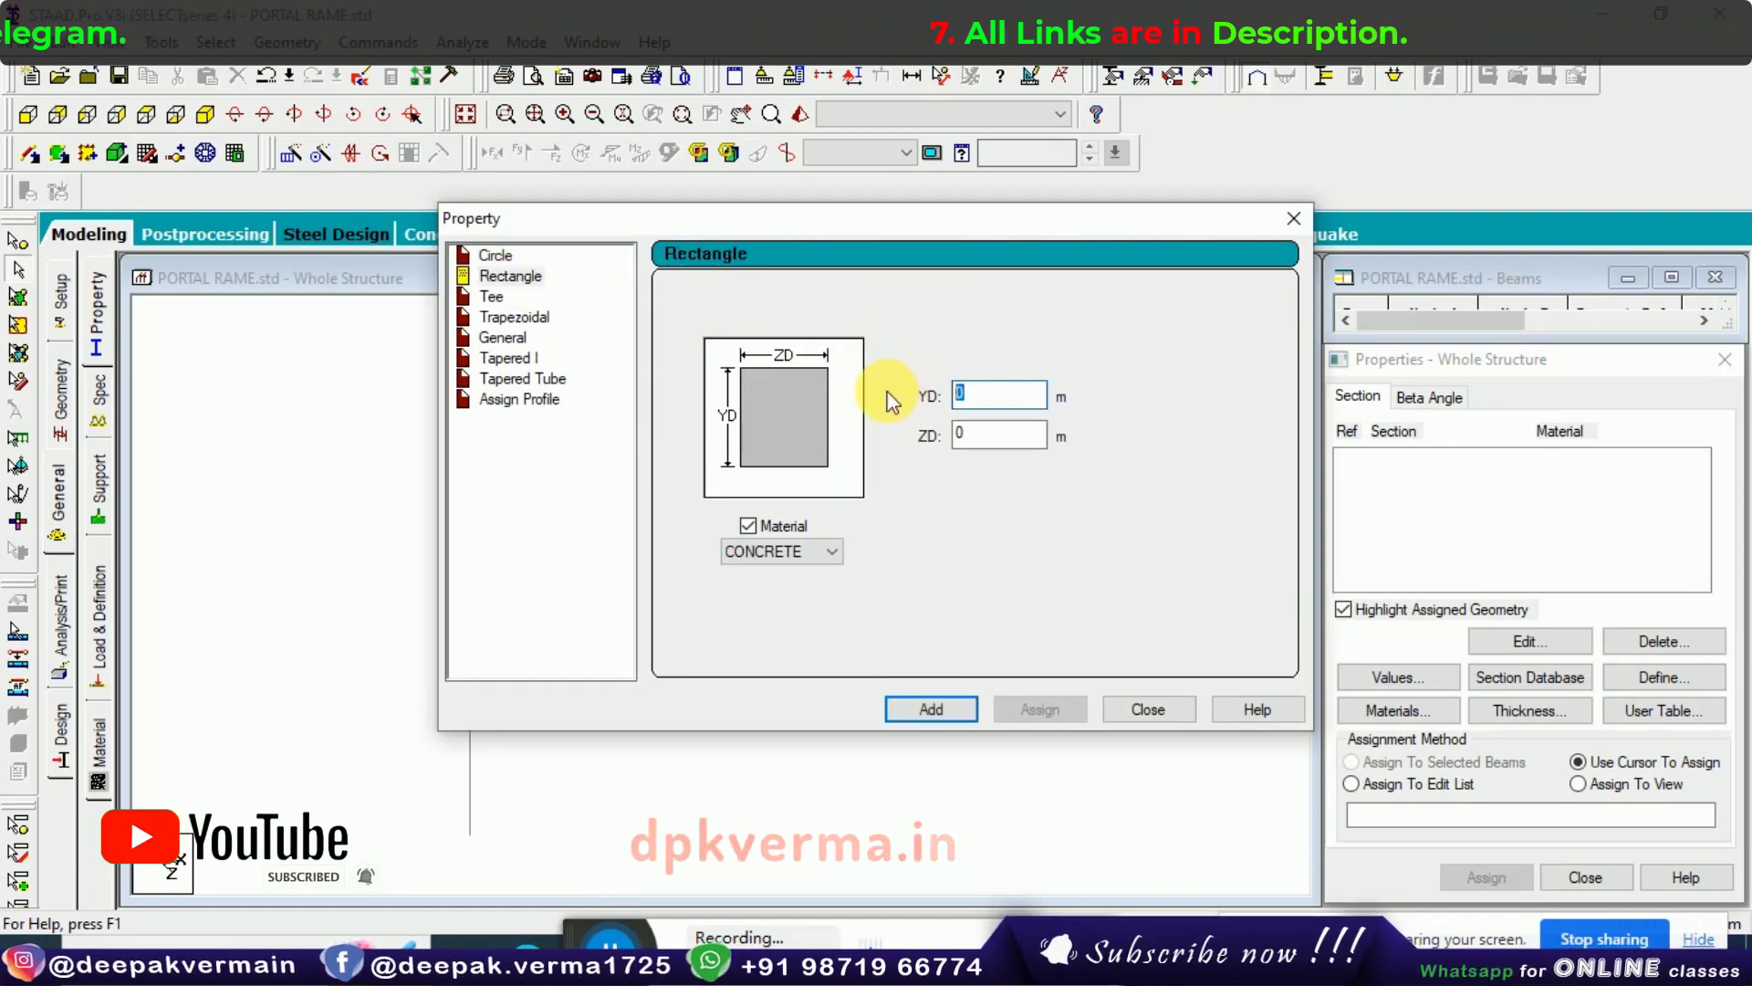
type(".45")
key("Tab")
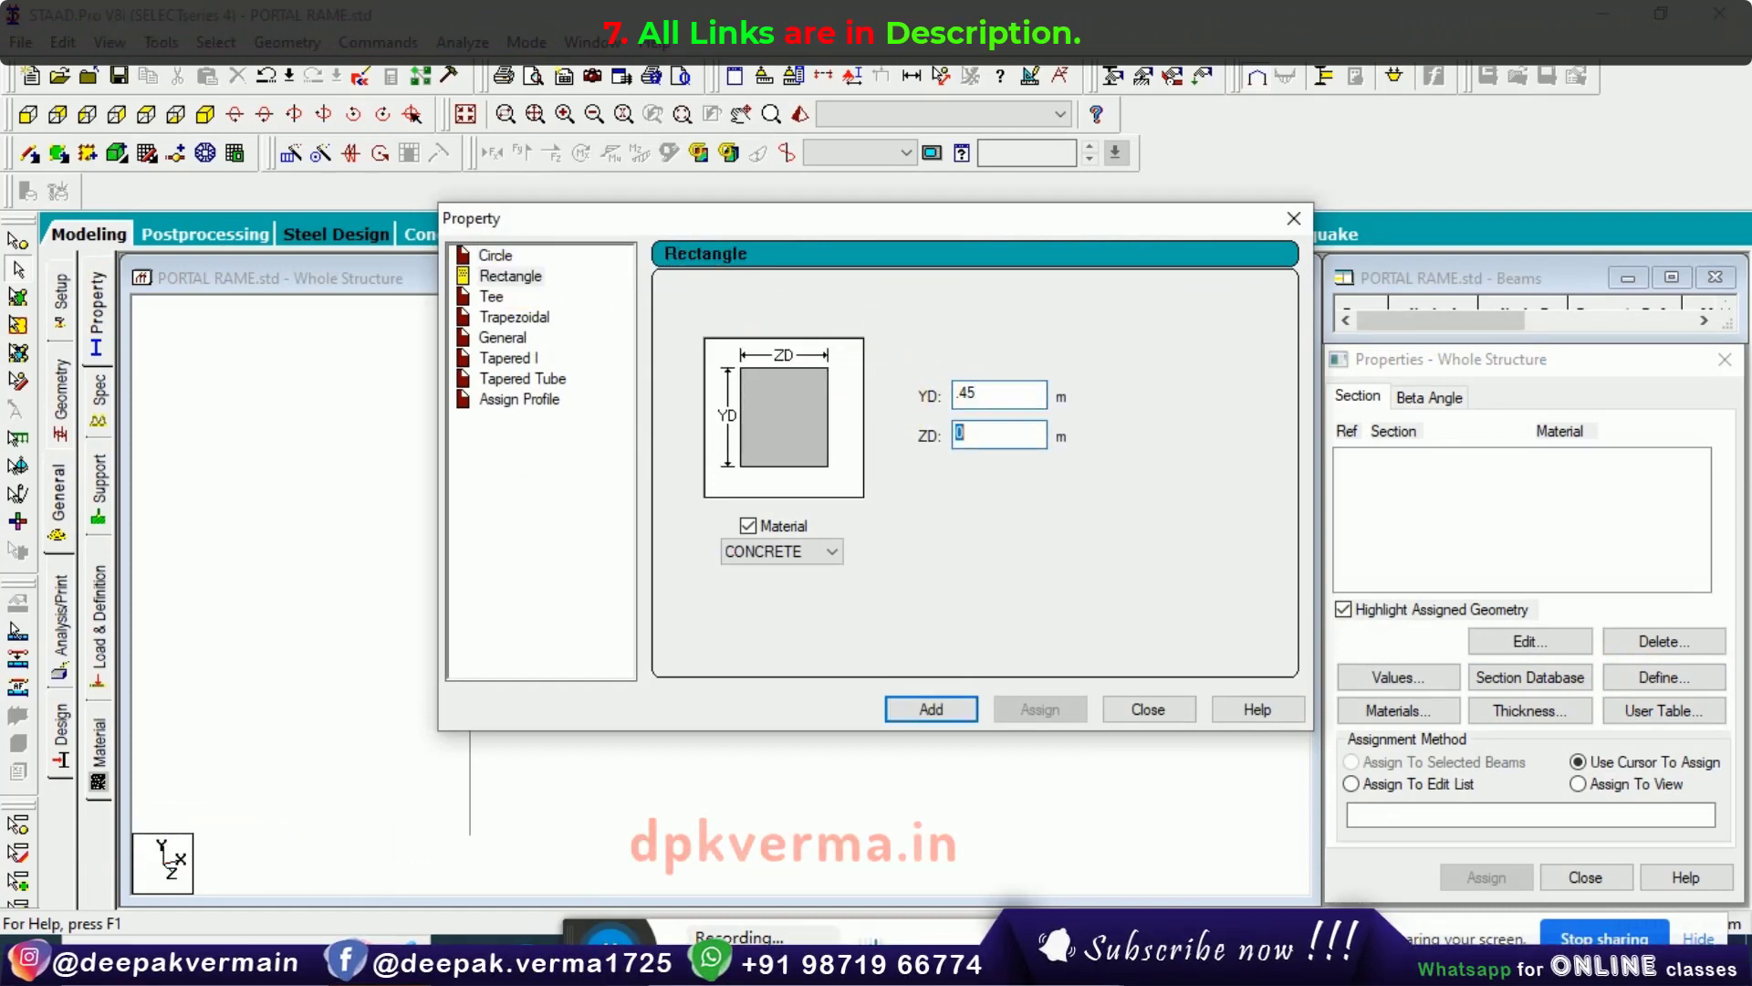
type(".25")
key("Return")
Add a second rectangular section of 0.45 x 0.30 and close the dialog.
key("BackSpace")
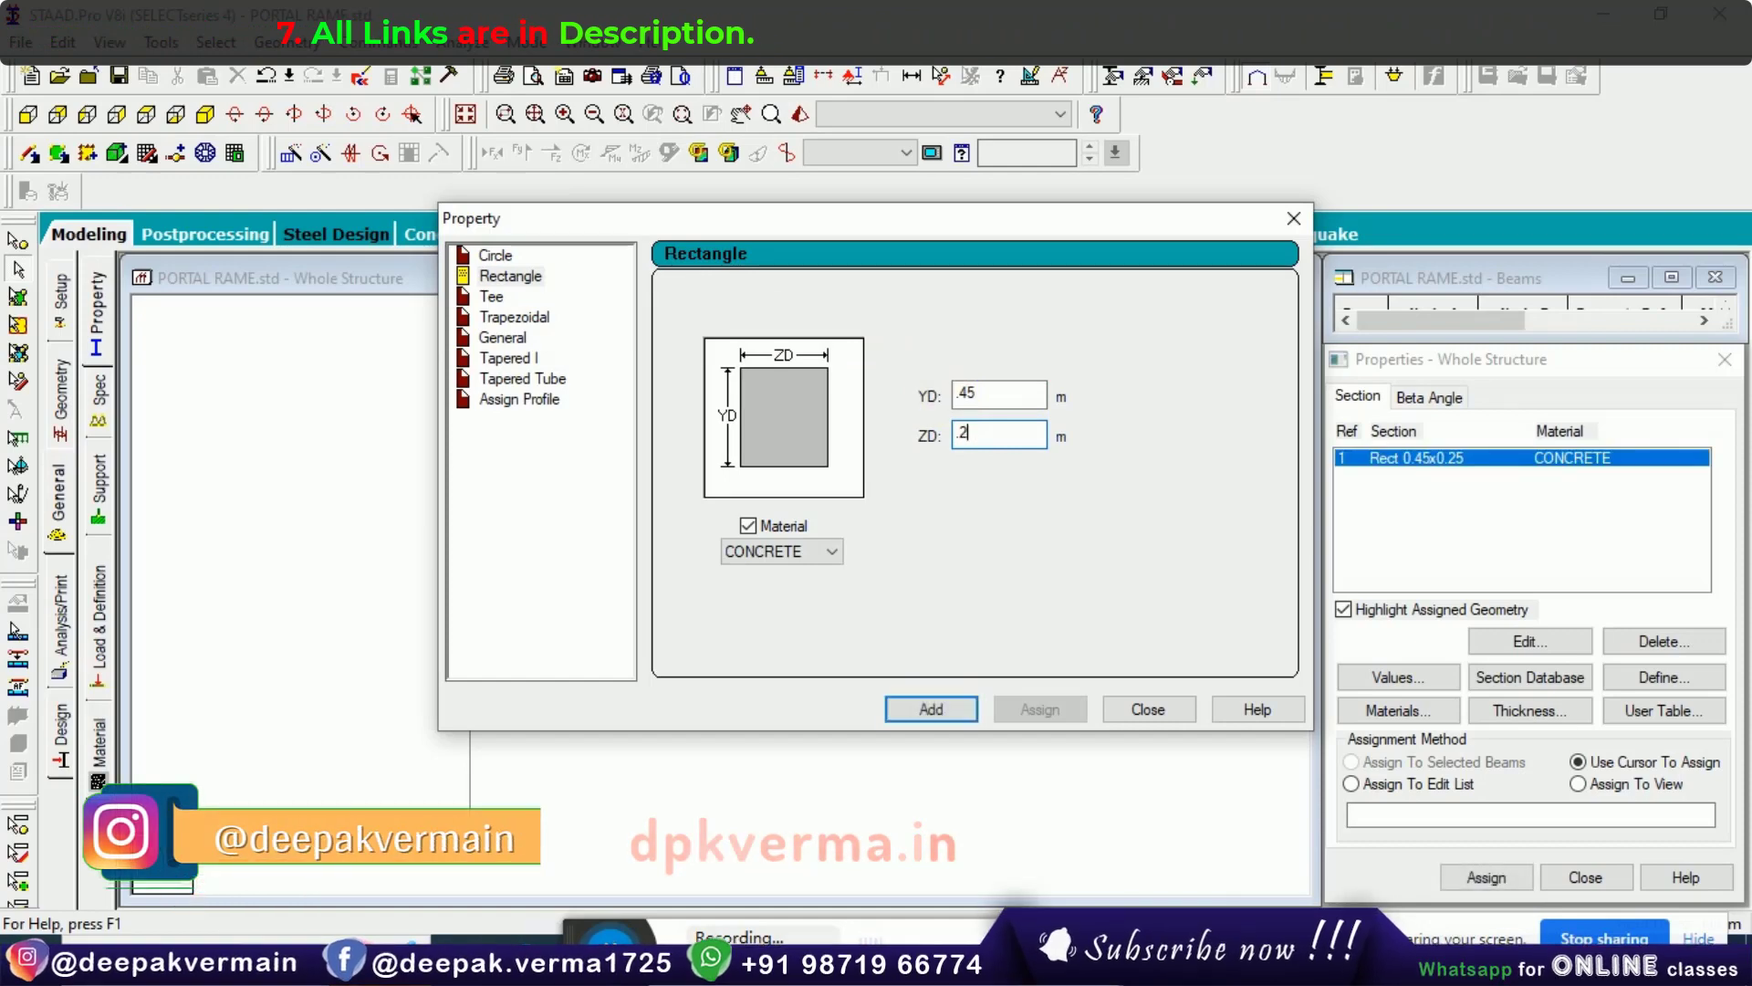
key("BackSpace")
type("3")
key("Return")
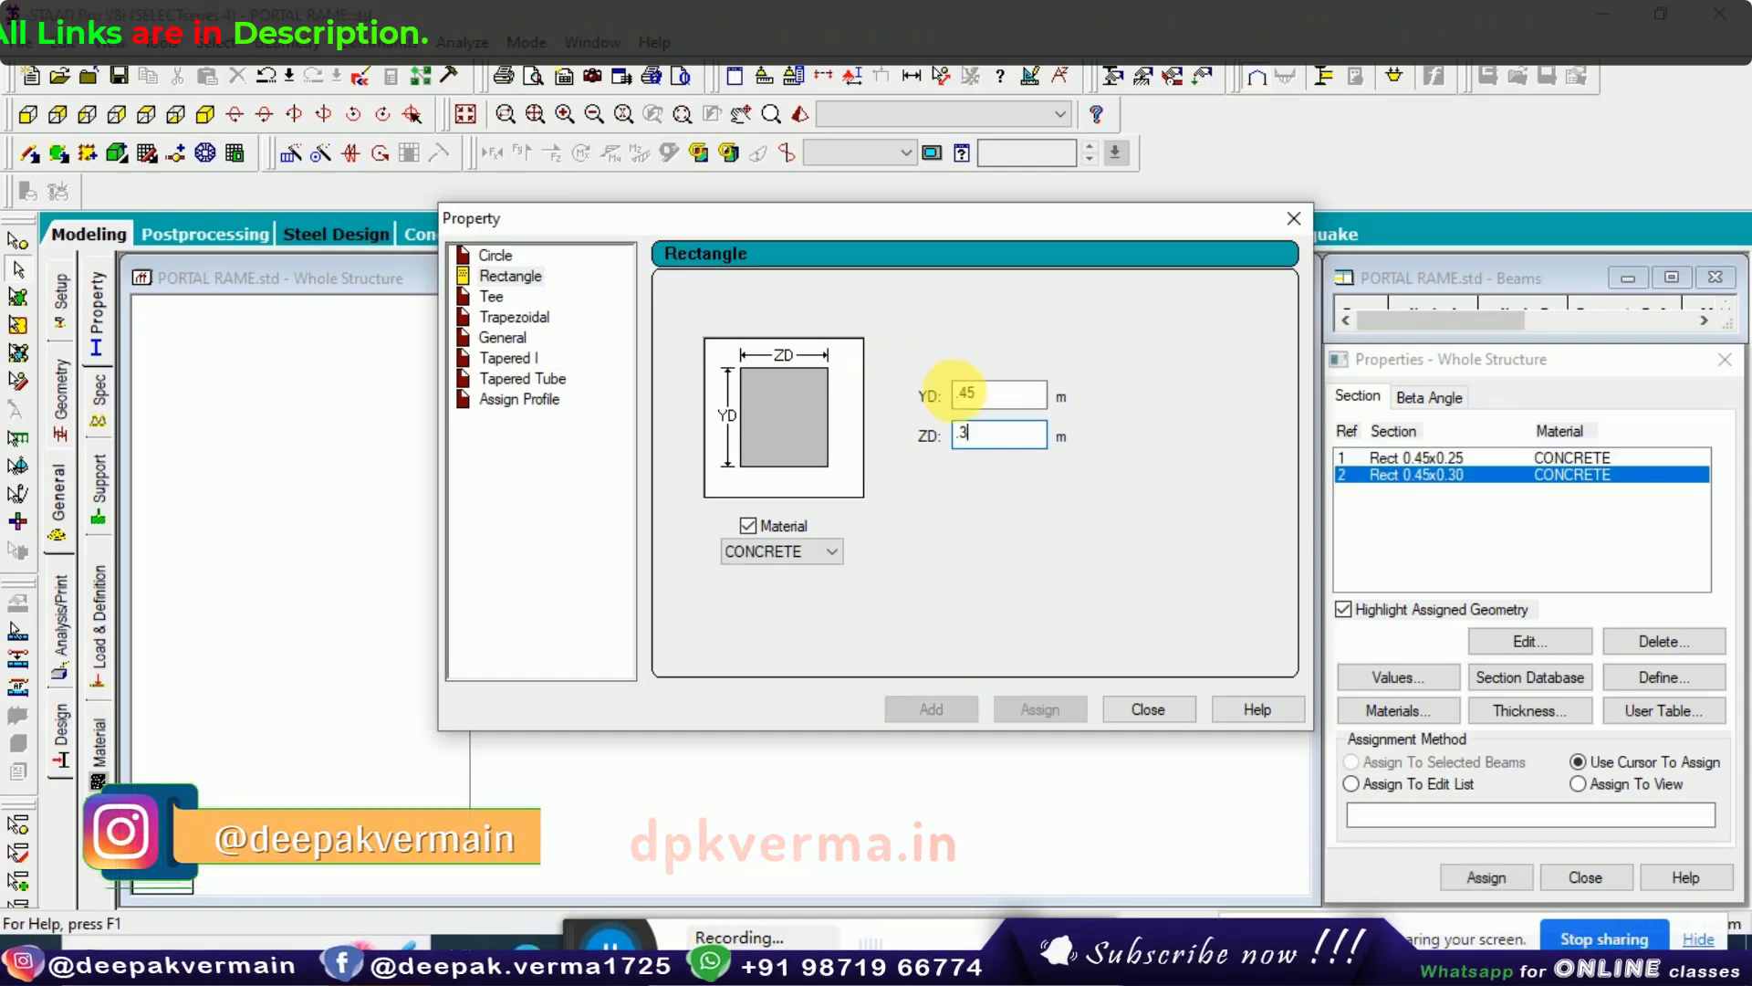
key("Escape")
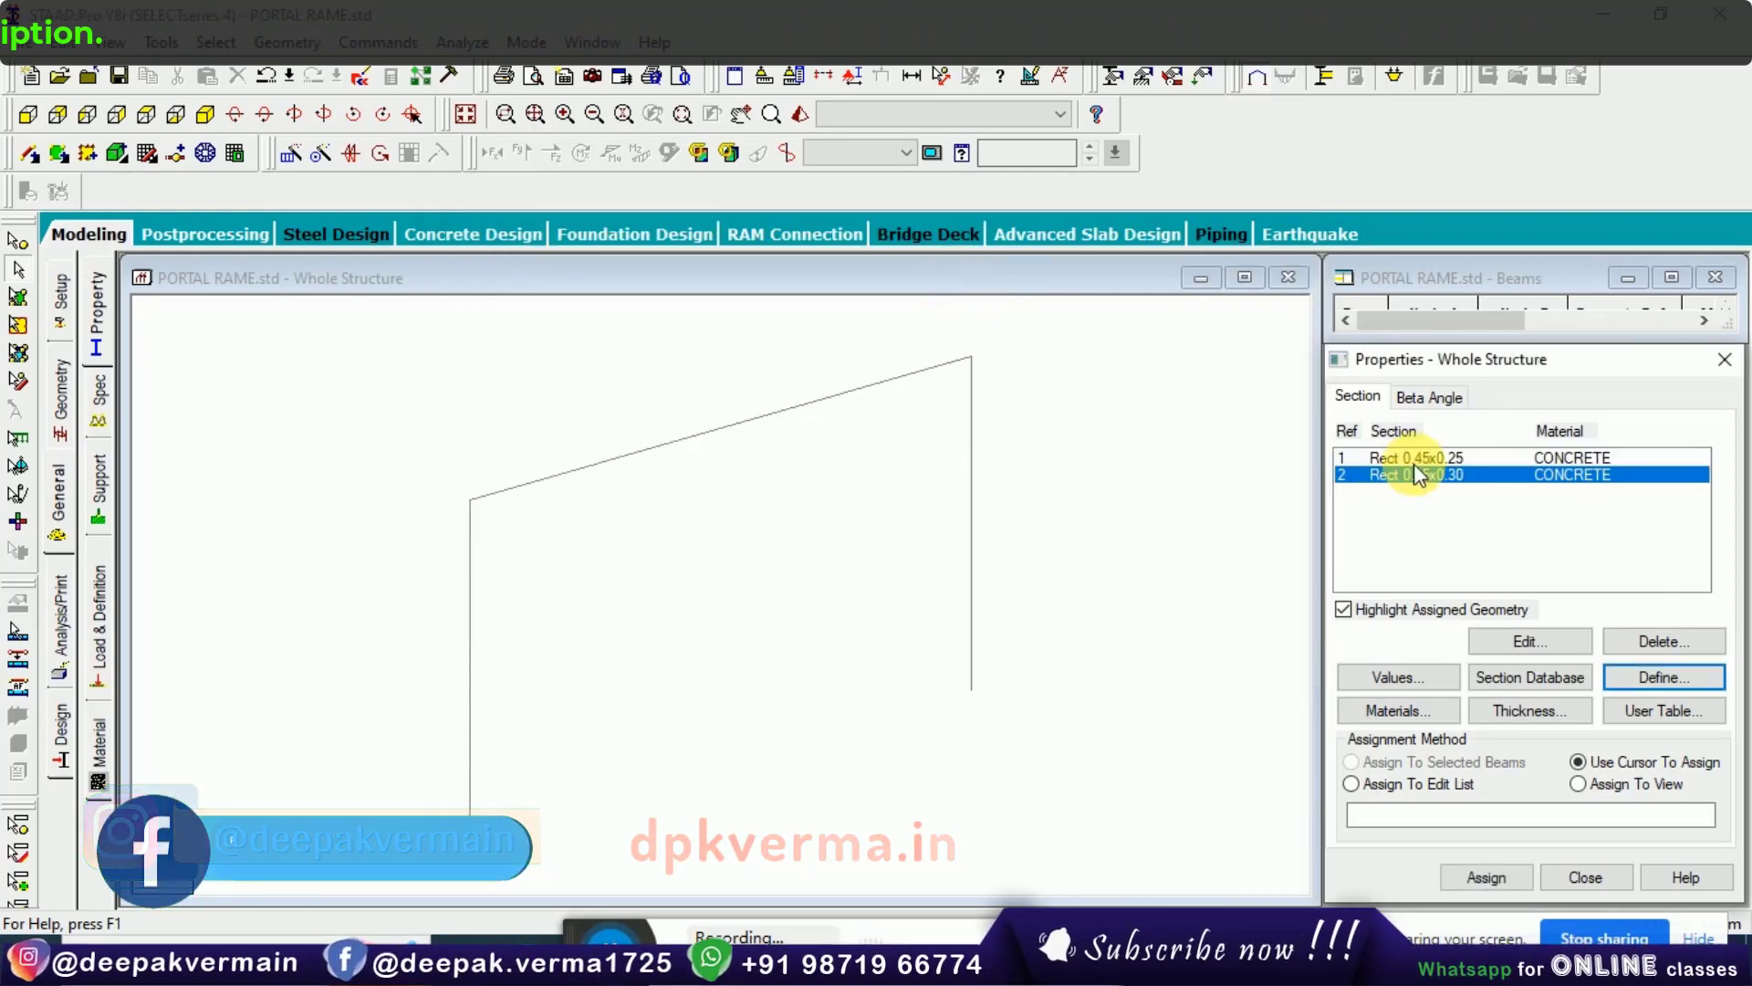
Assign the Rect 0.45x0.25 section to the top beam.
left_click(1415, 464)
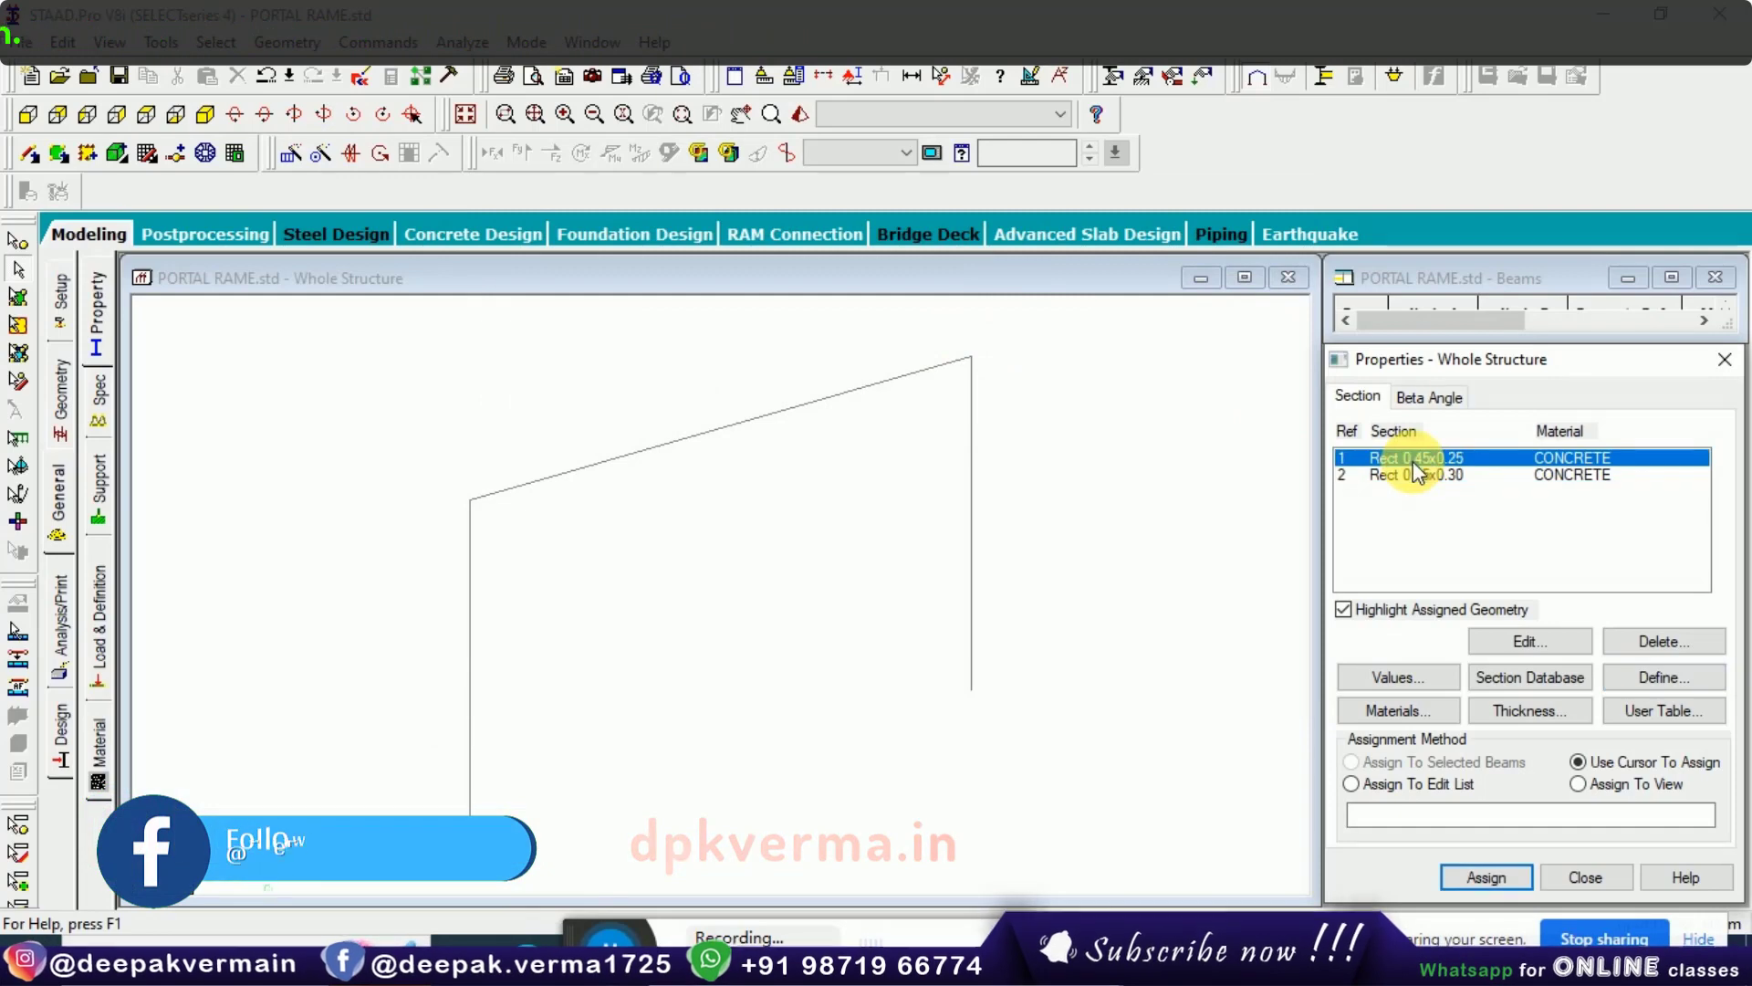
left_click(756, 420)
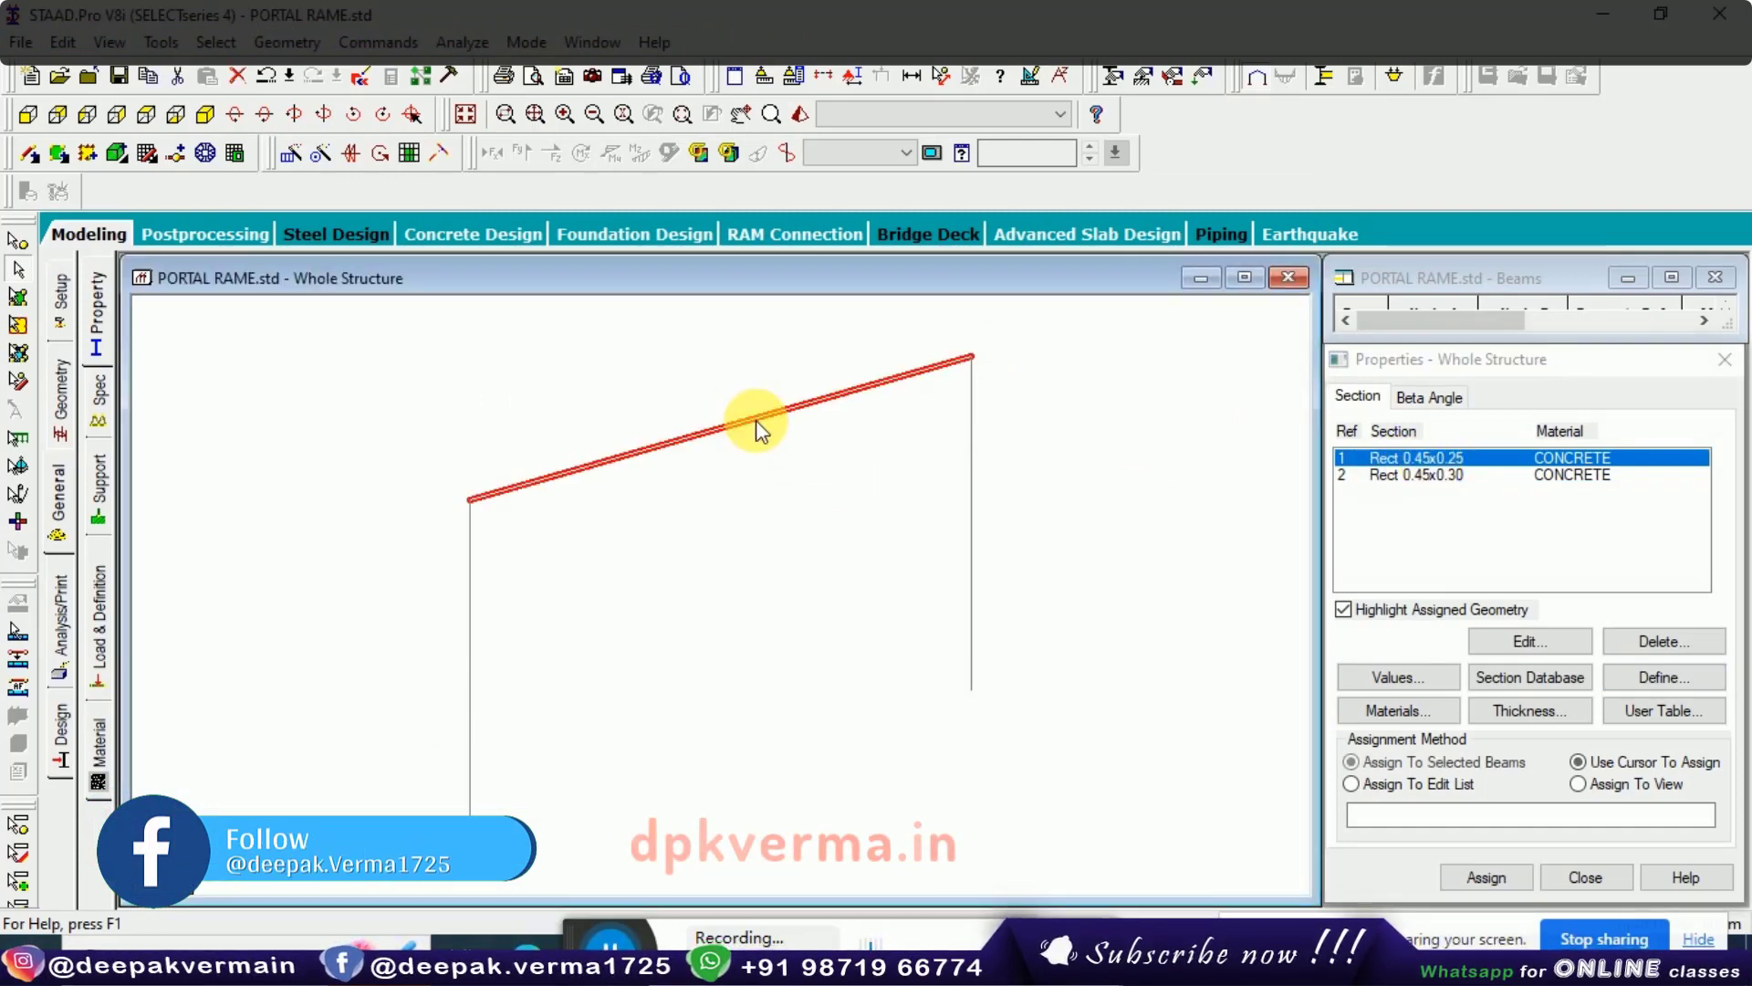
left_click(1486, 877)
left_click(1545, 696)
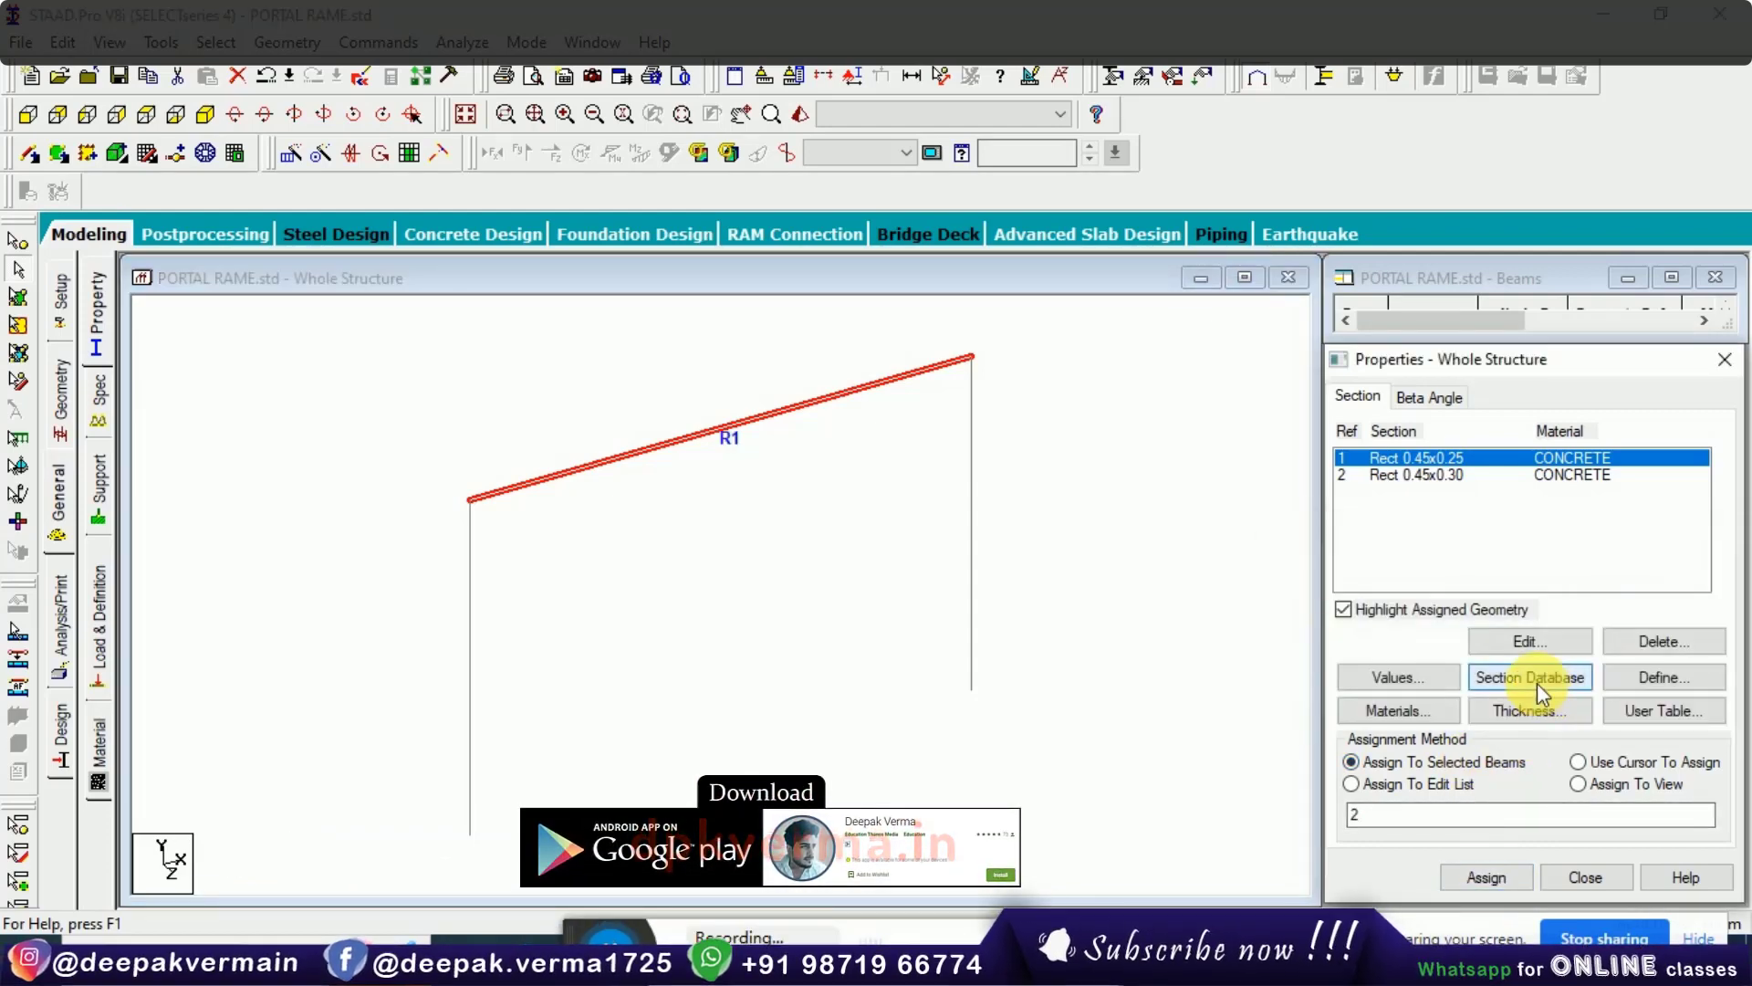
left_click(1605, 790)
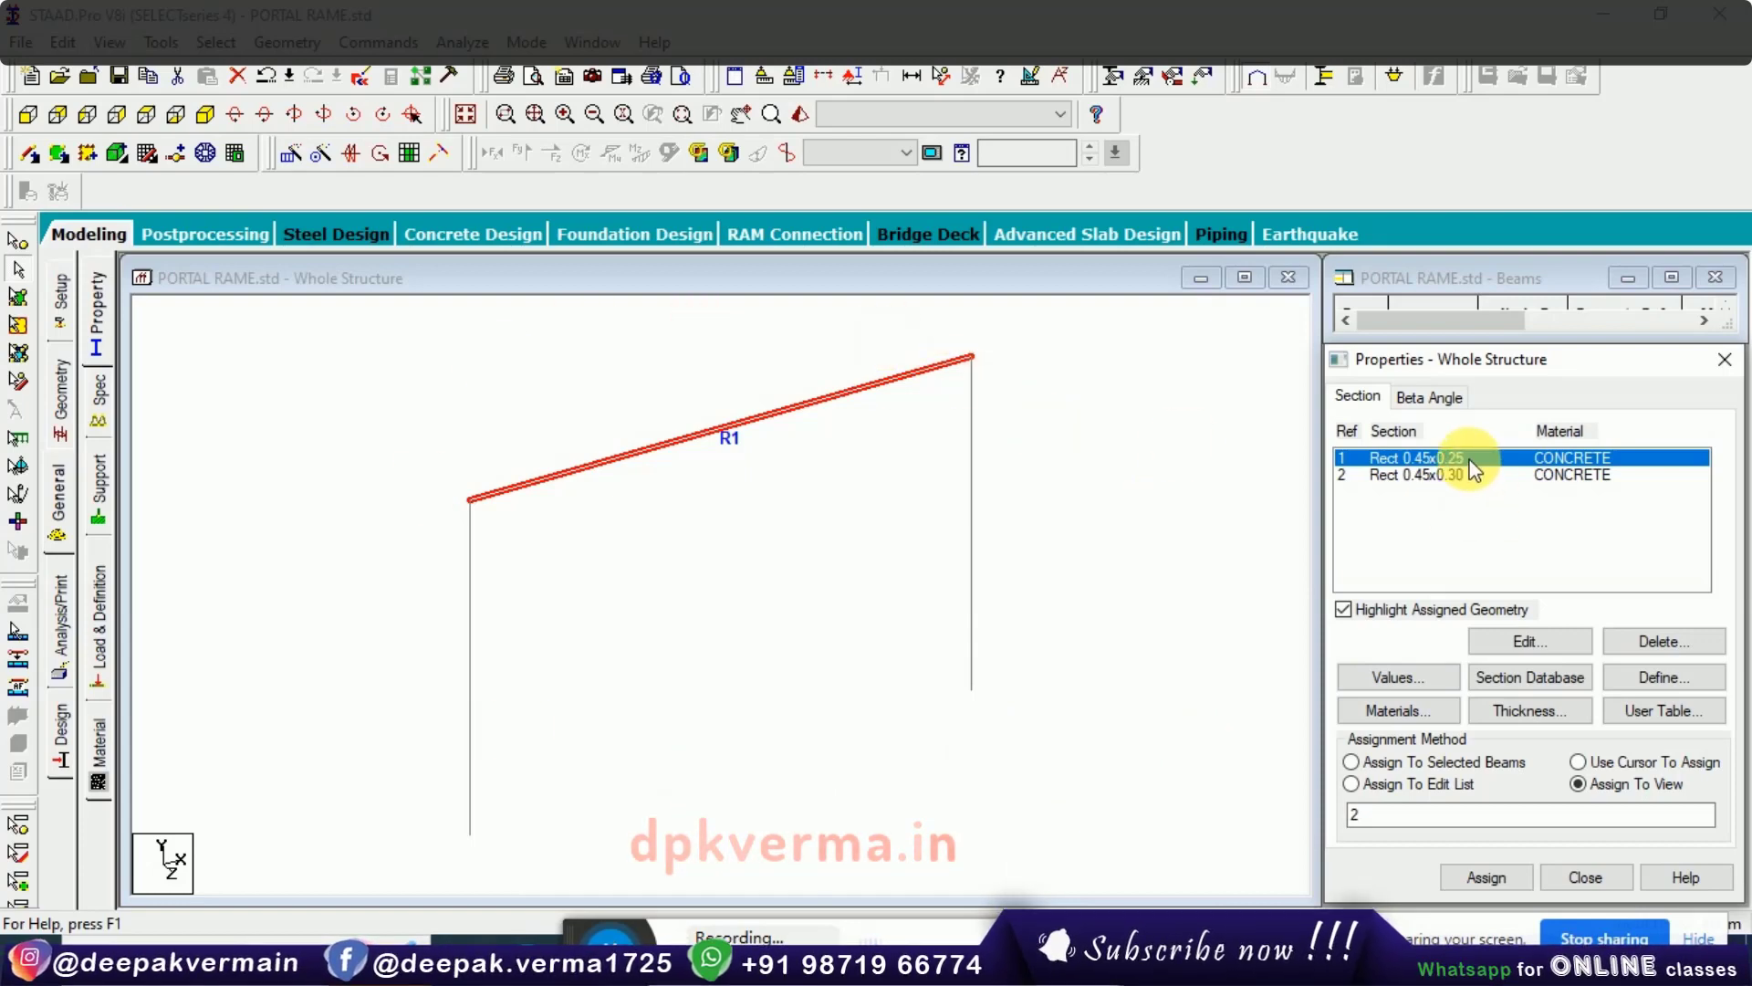
left_click(756, 436)
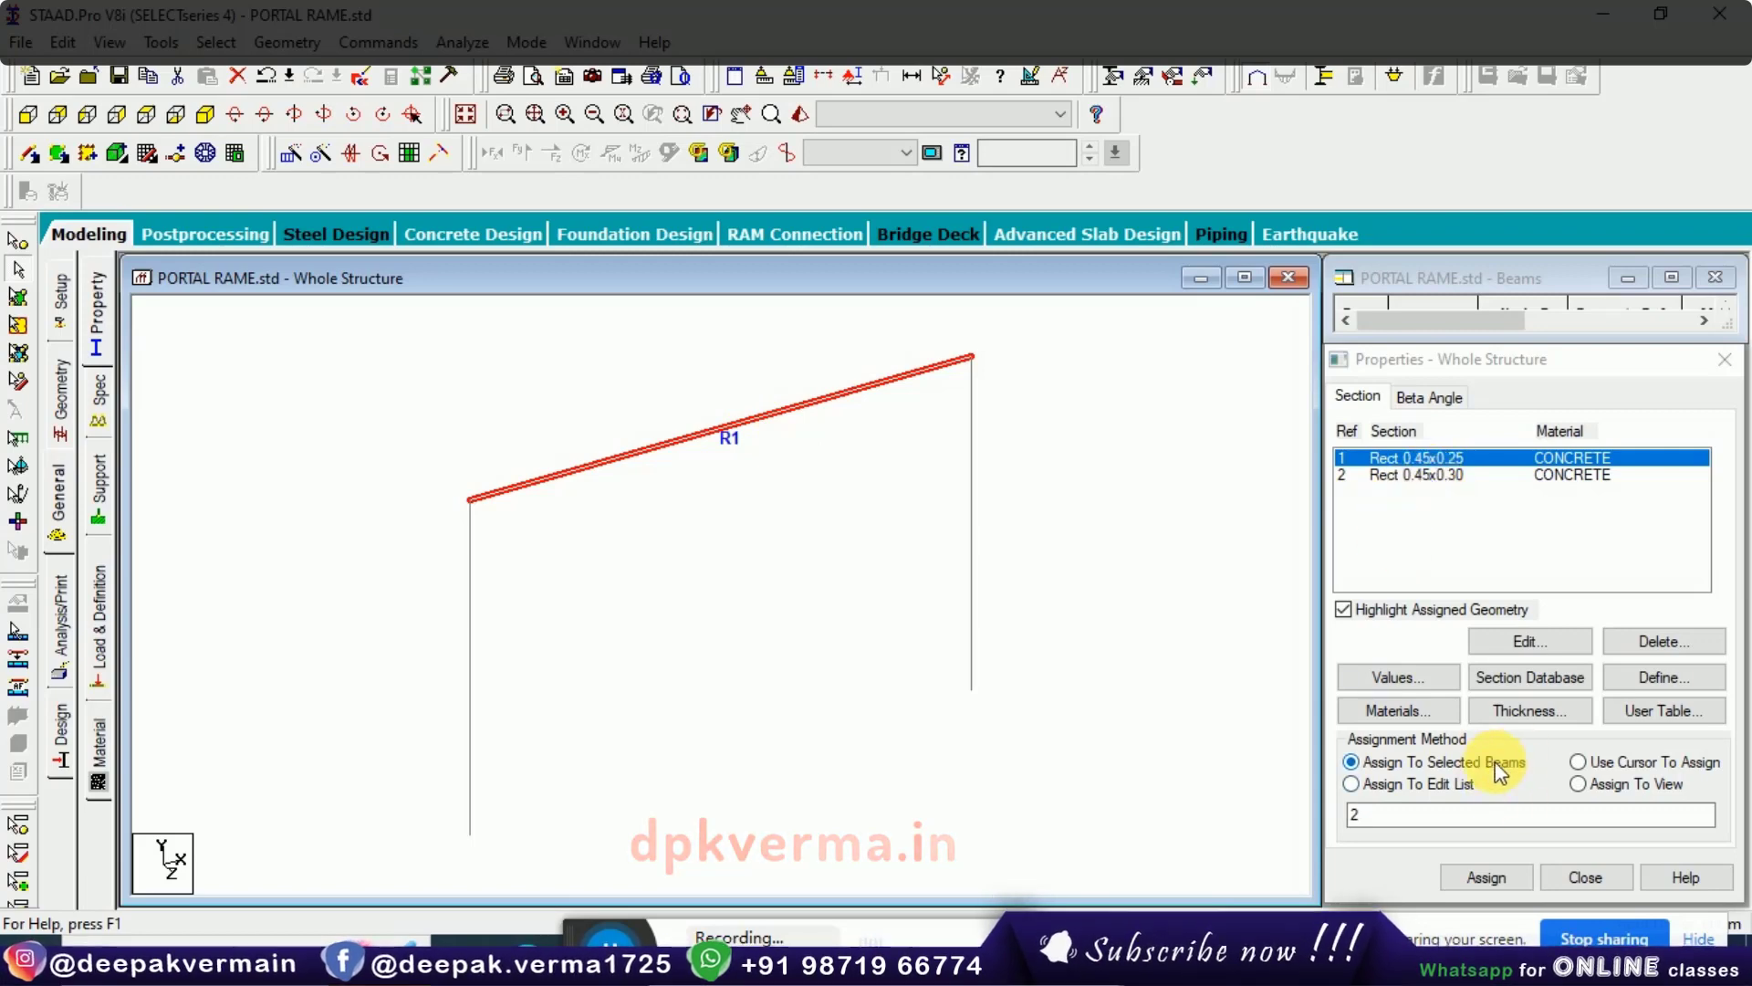
Assign the Rect 0.45x0.30 section to both columns.
left_click(1416, 477)
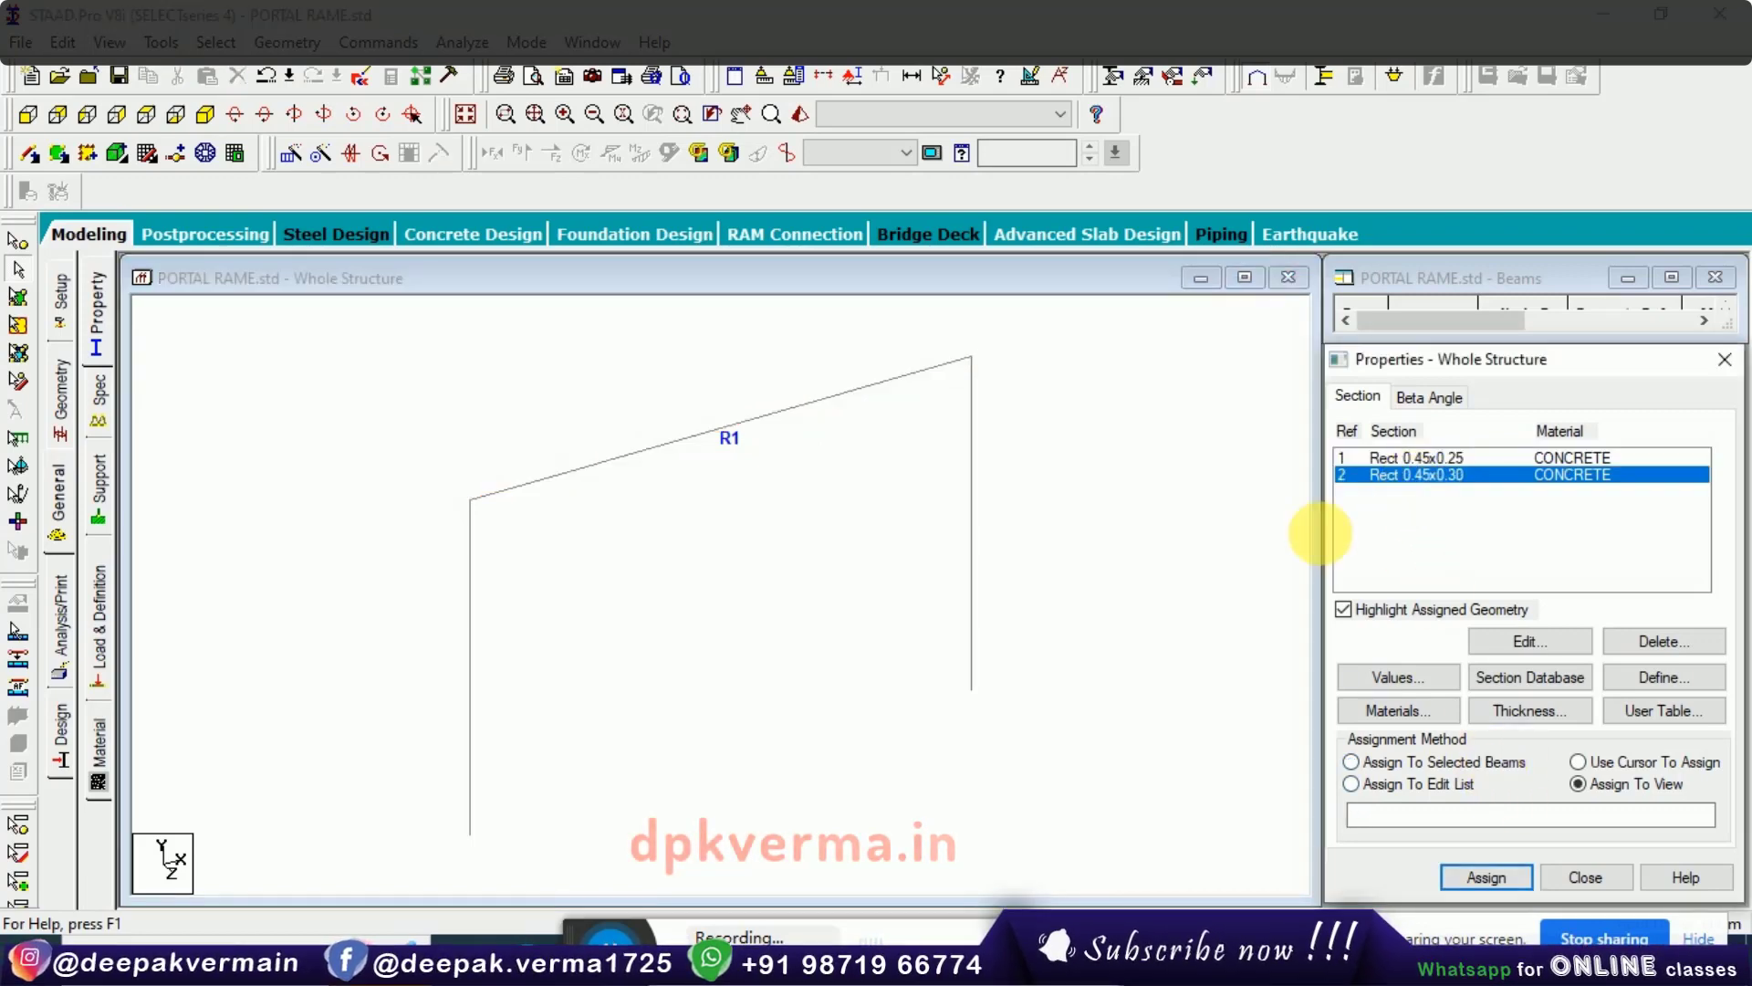
scroll(873, 601, "down", 2)
left_click(1070, 770)
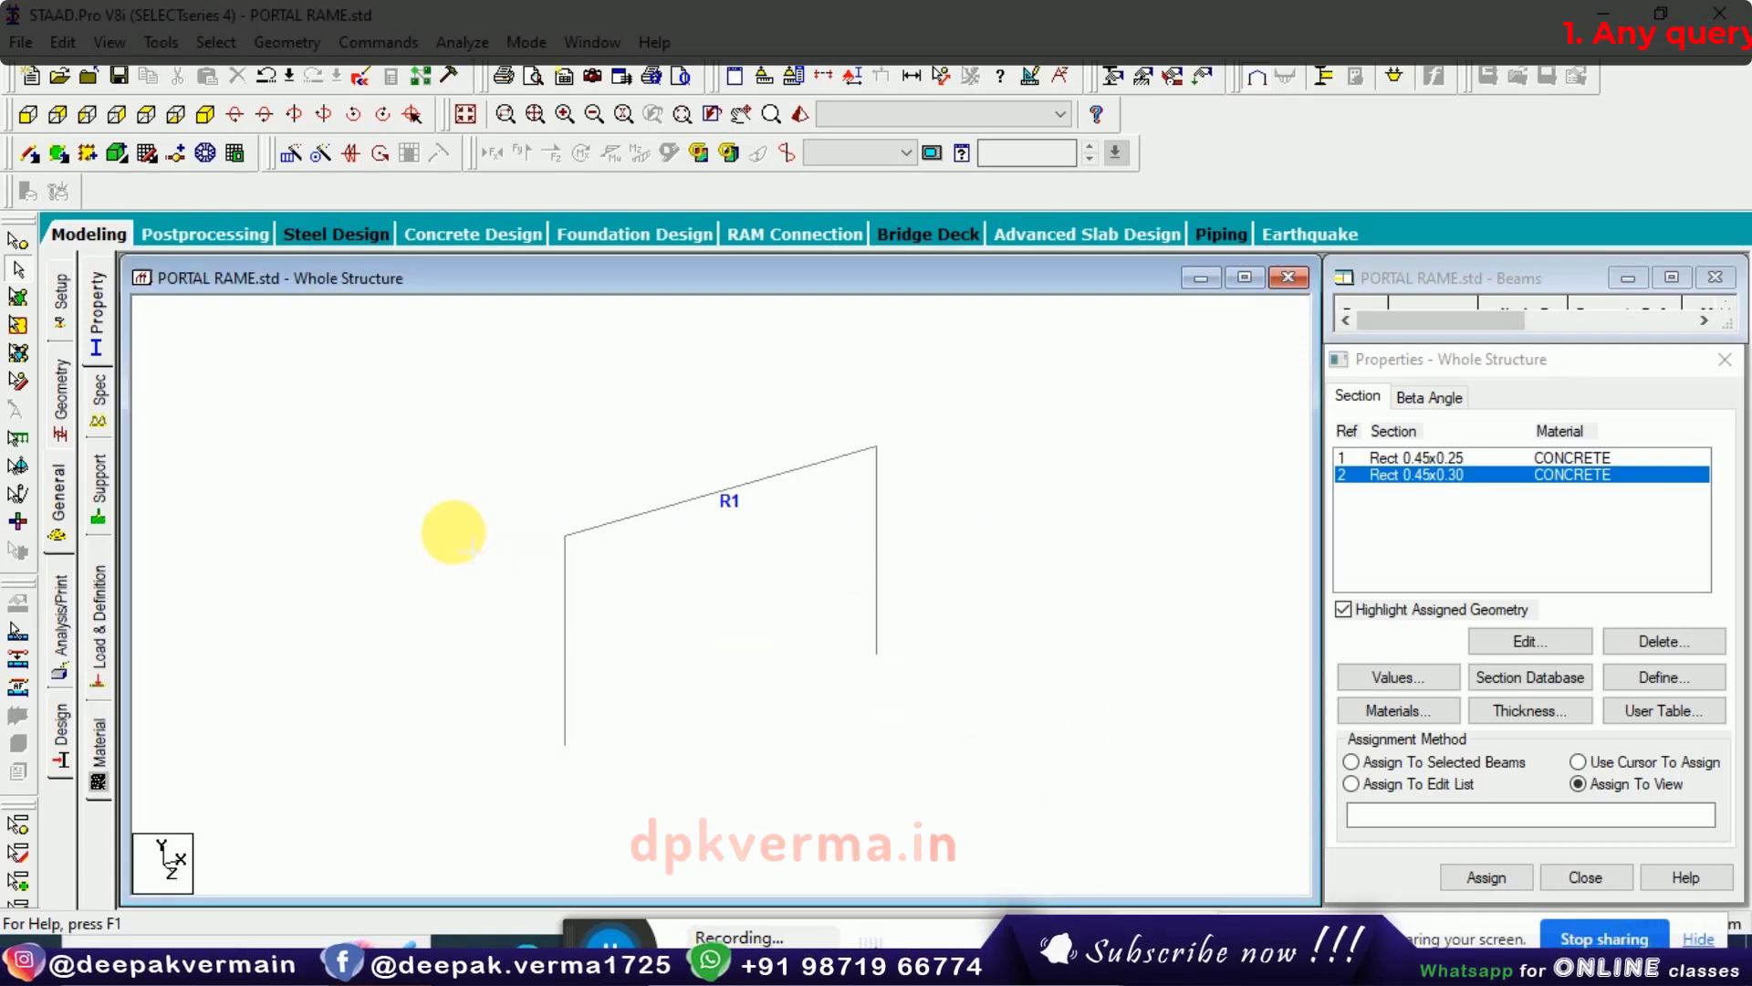
left_click_drag(1124, 774, 450, 545)
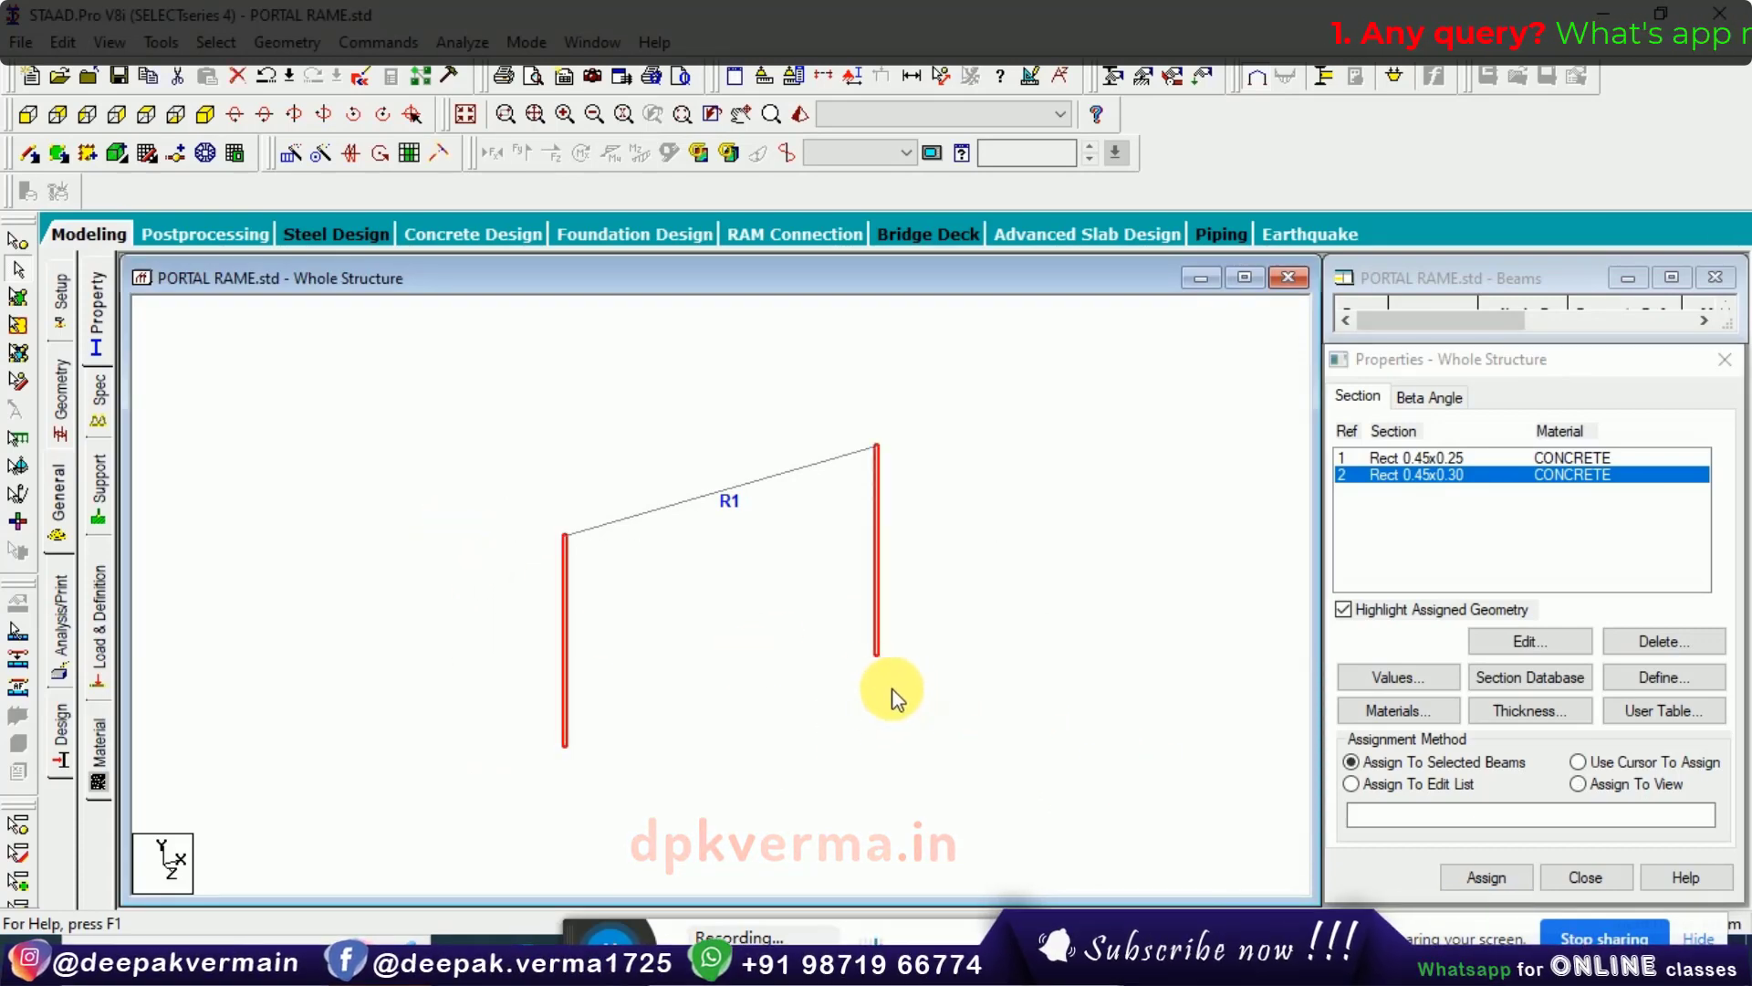
left_click(575, 652)
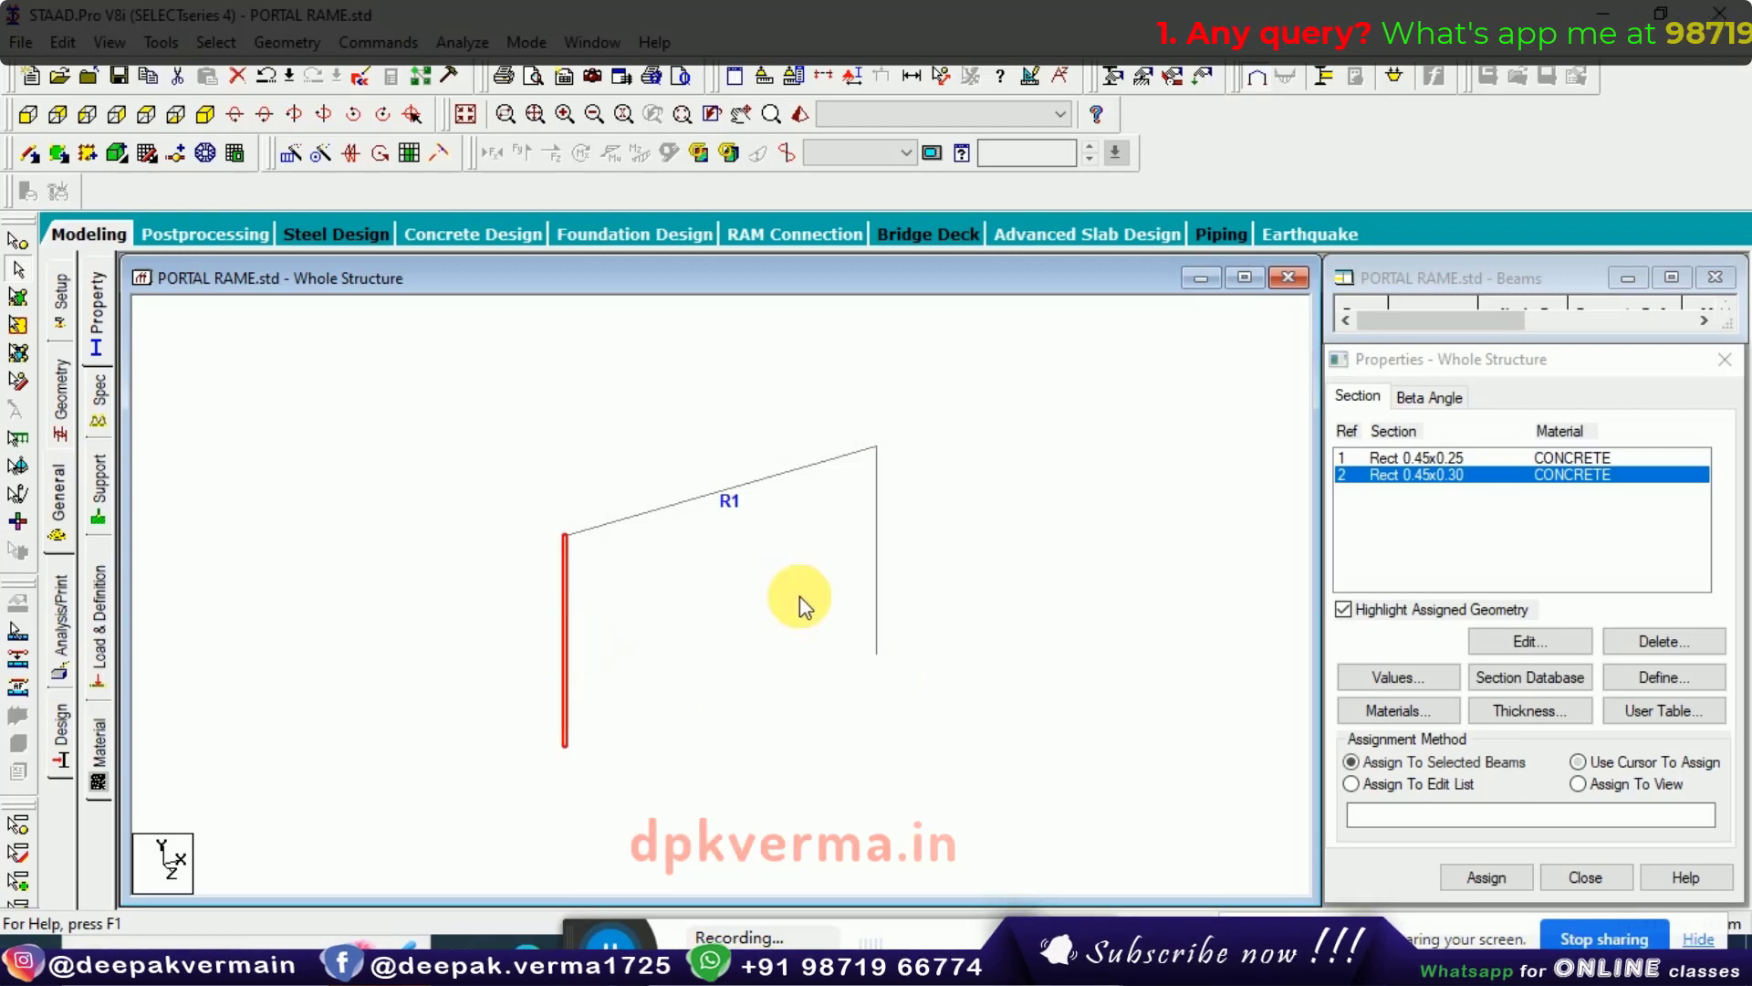
left_click(881, 559, "ctrl")
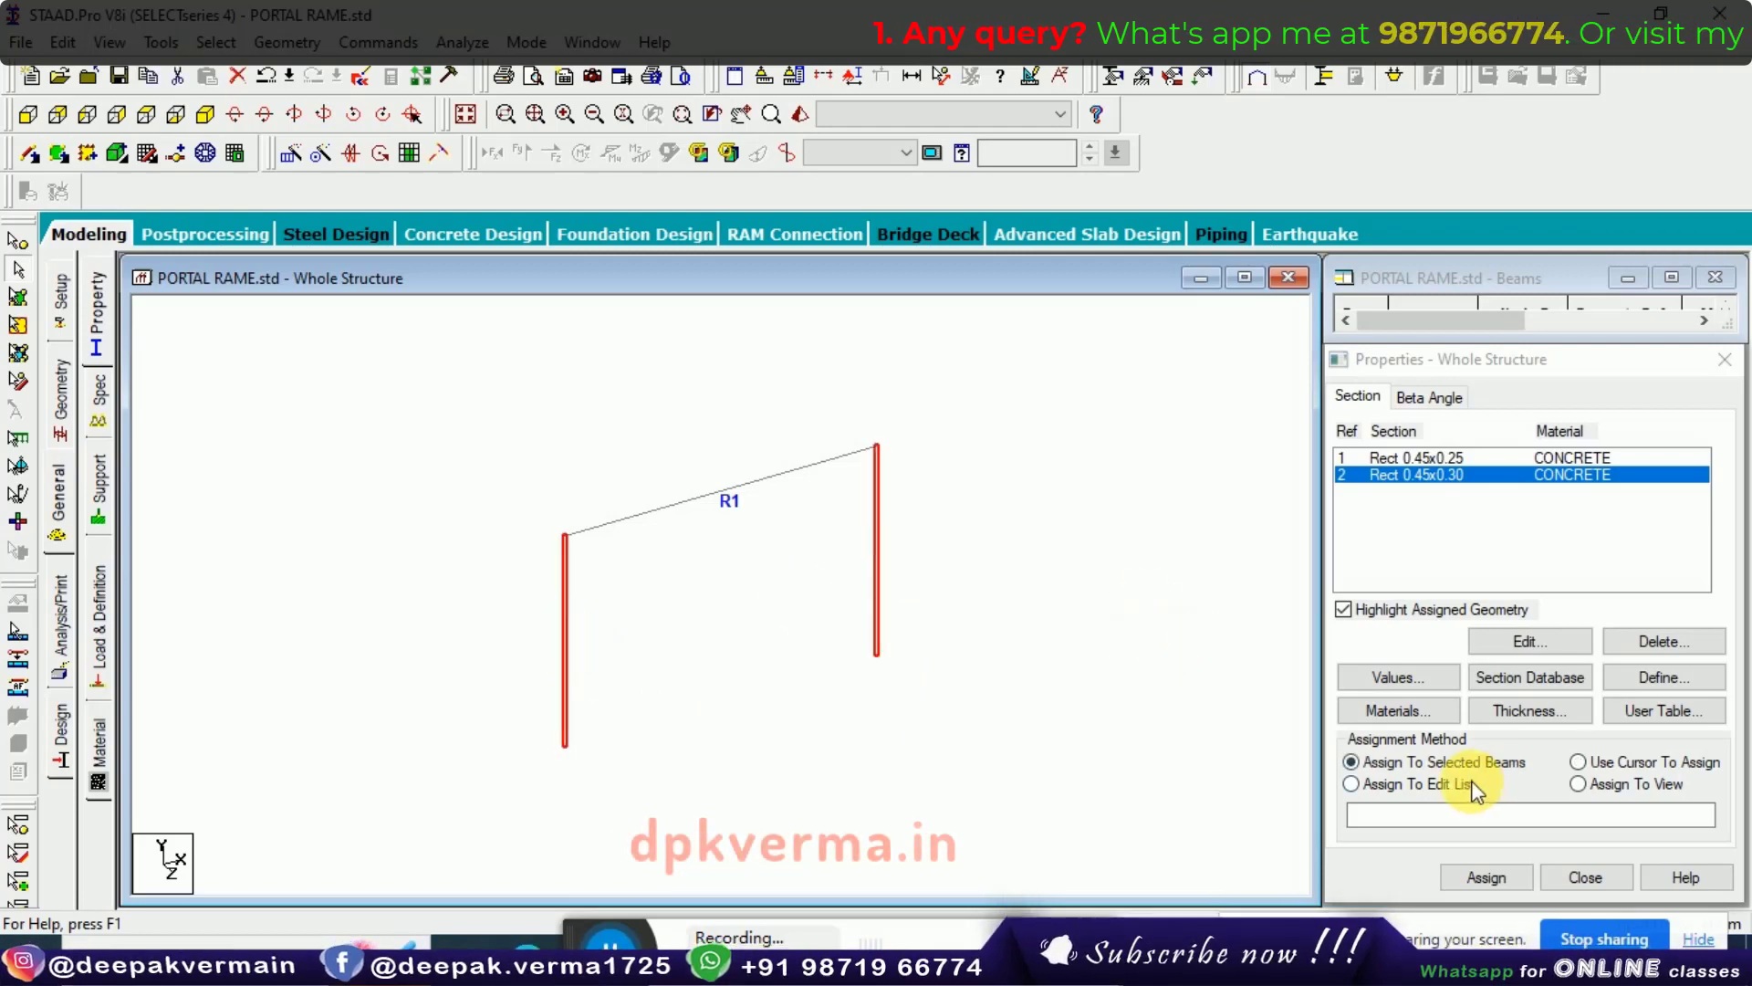
left_click(1487, 877)
left_click(1555, 684)
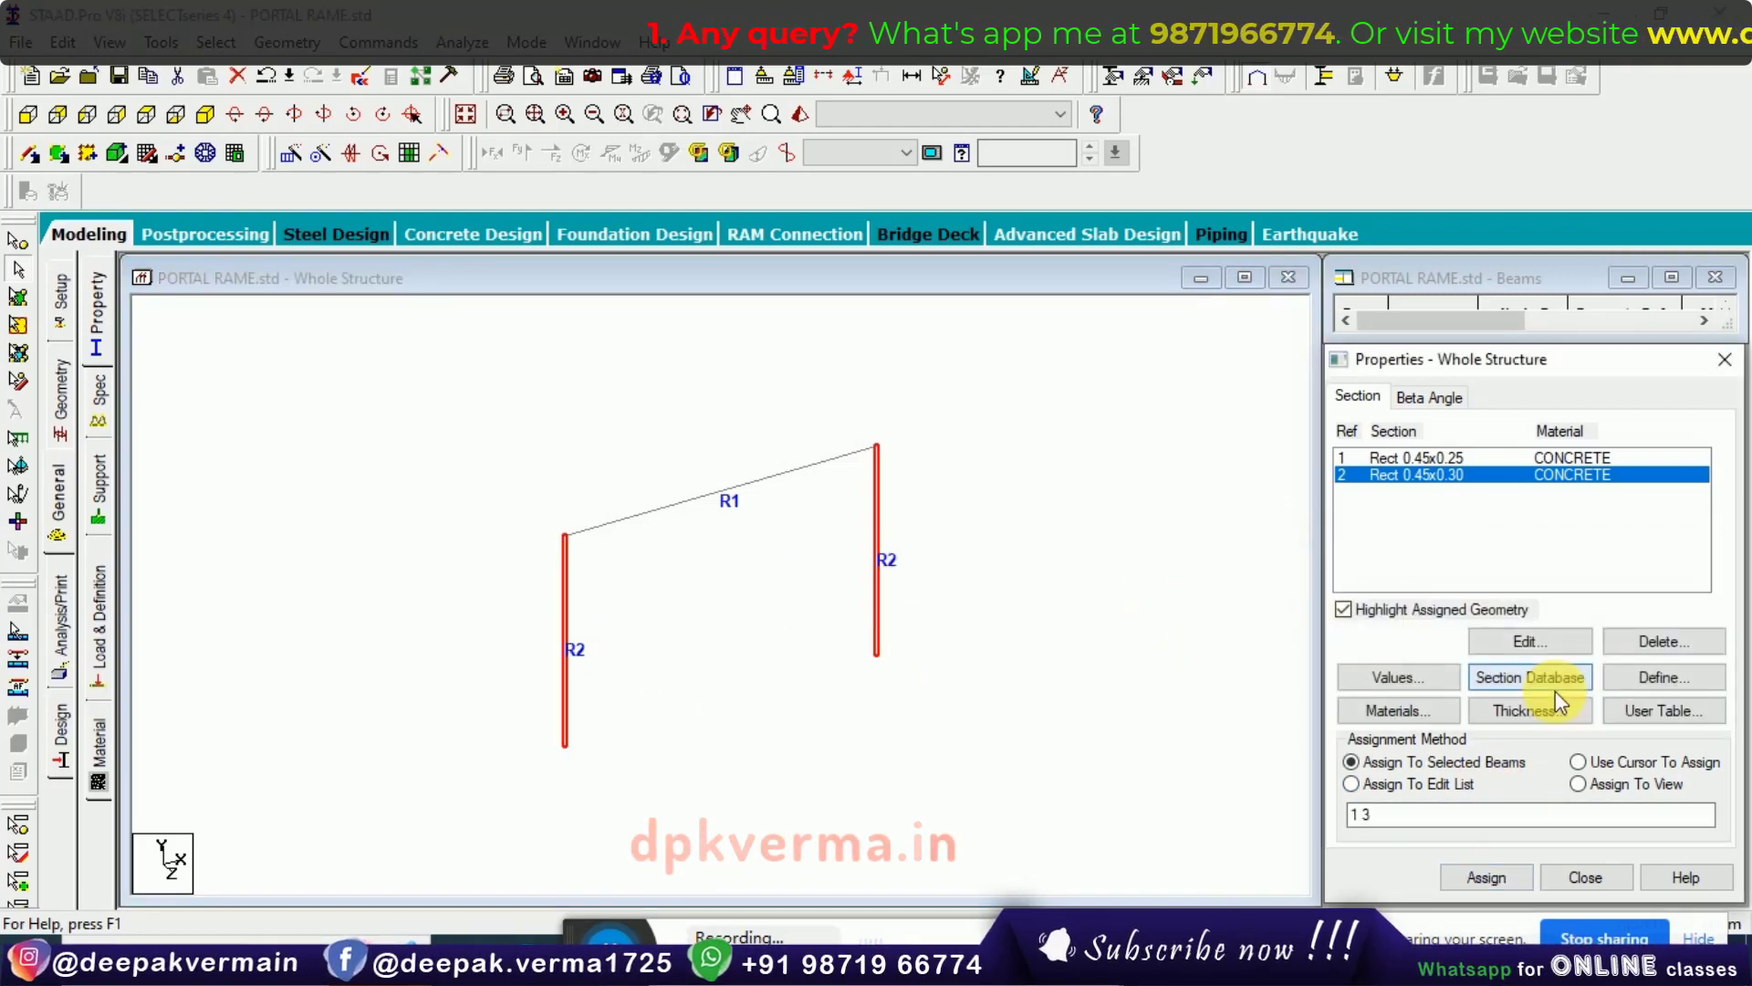
left_click(1024, 653)
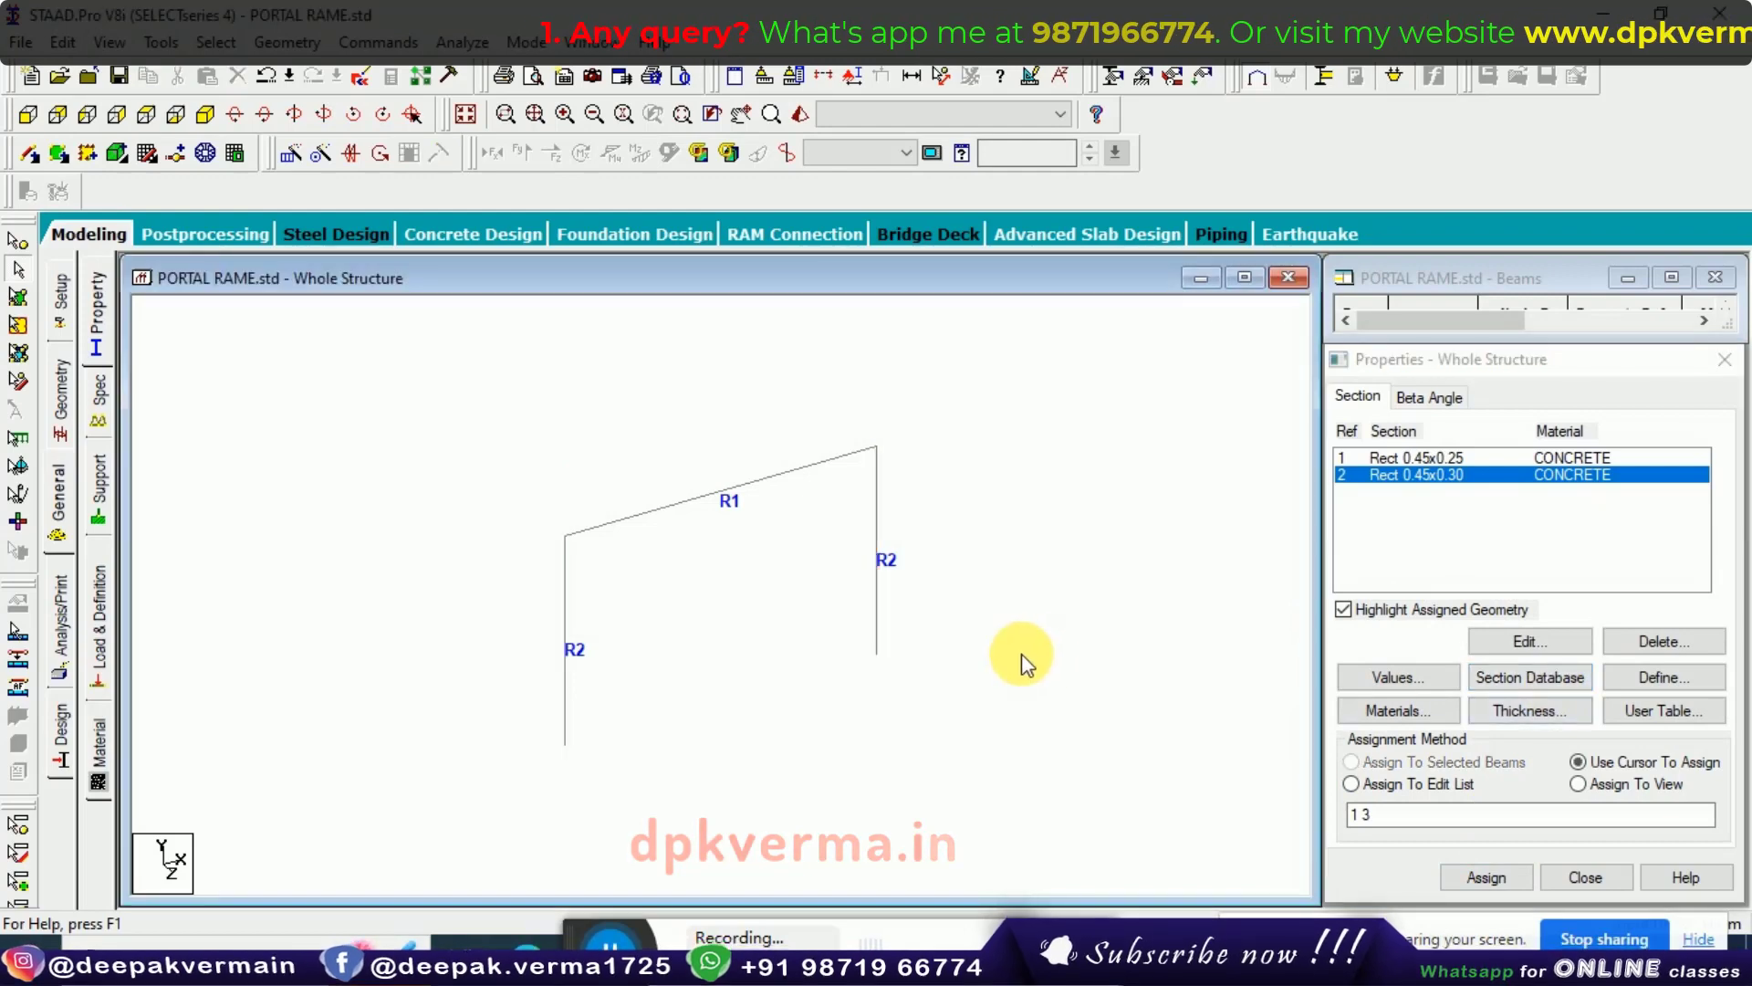
Inspect the assigned sections in a 3D rendered view, then return to the wireframe.
left_click(801, 115)
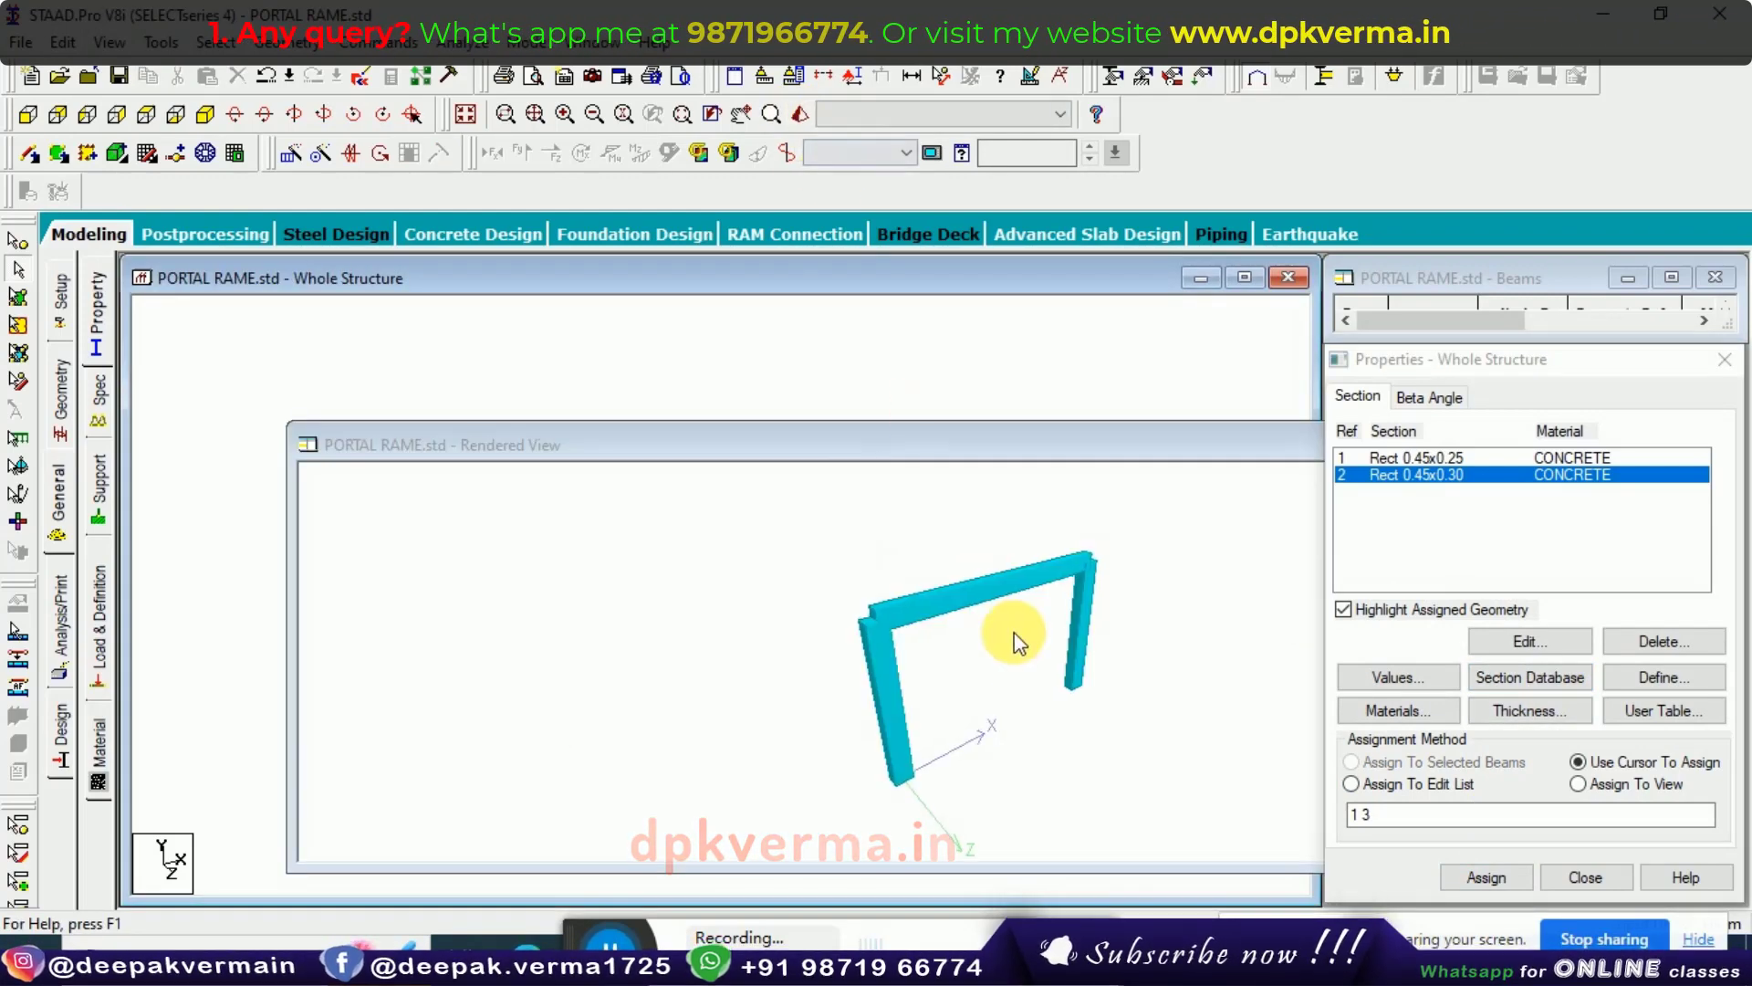
mouse_move(1011, 637)
left_mouse_down()
mouse_move(1037, 666)
mouse_move(830, 508)
mouse_move(895, 748)
mouse_move(989, 650)
left_mouse_up()
left_click(873, 314)
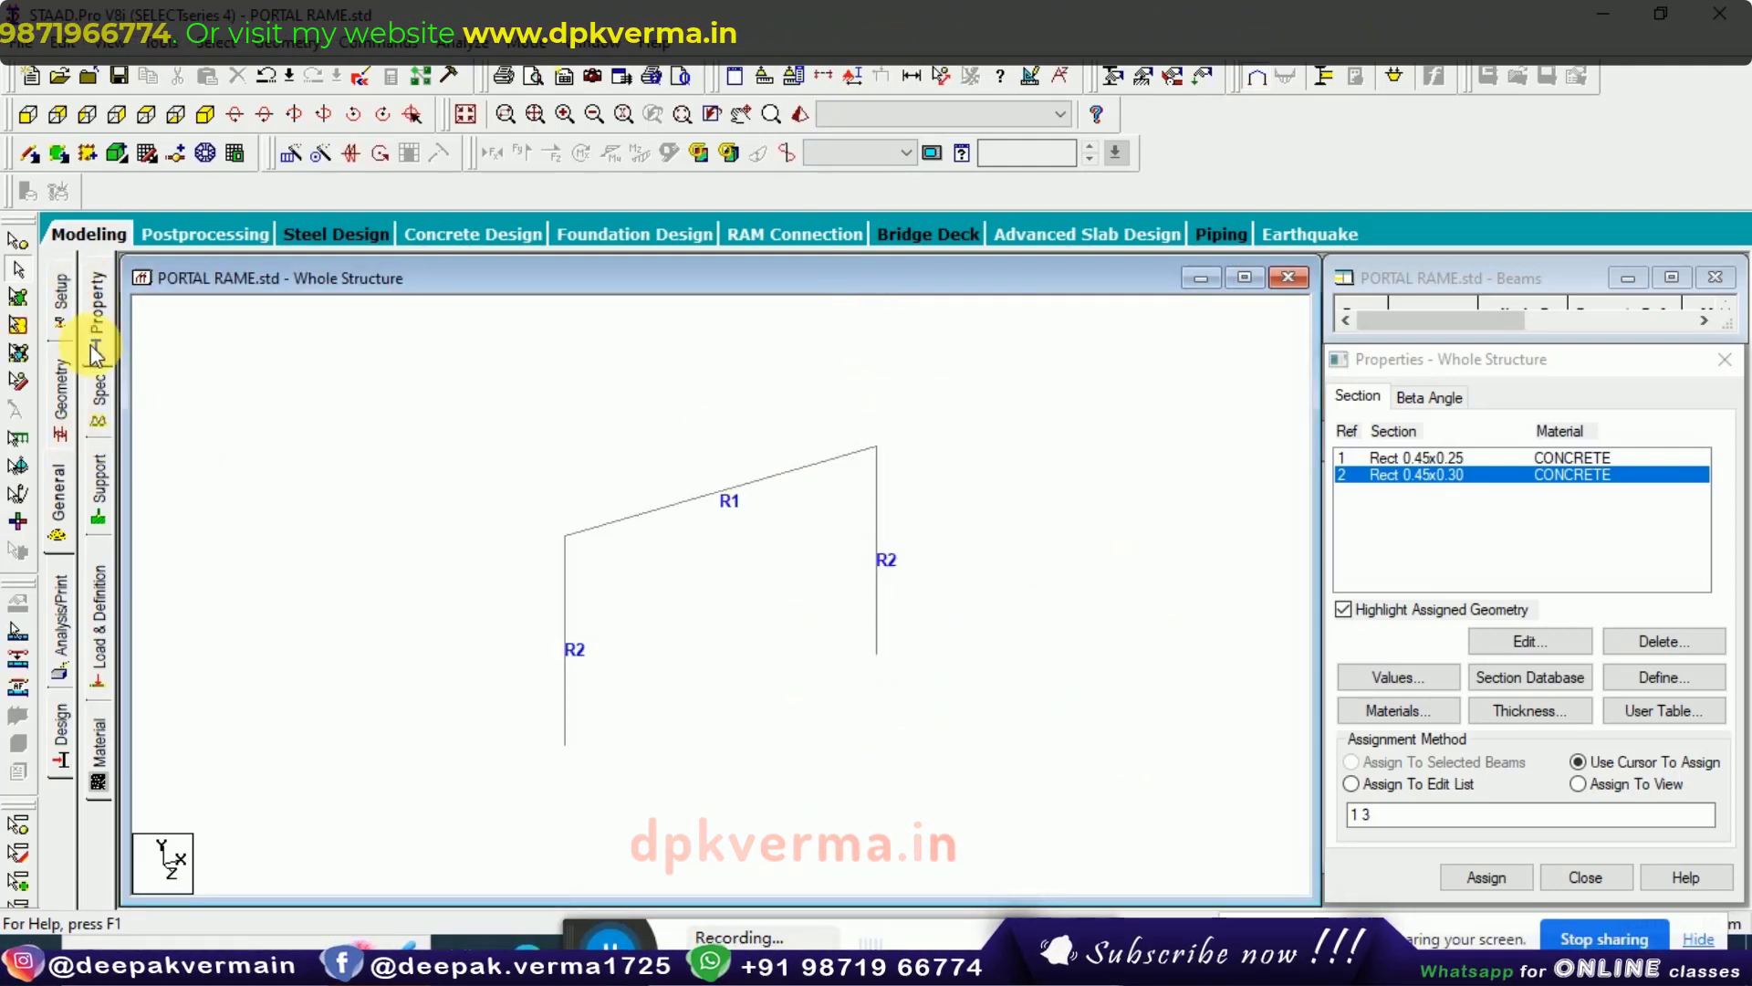
Create fixed Support 2 and assign it to base nodes 1 and 4.
left_click(97, 496)
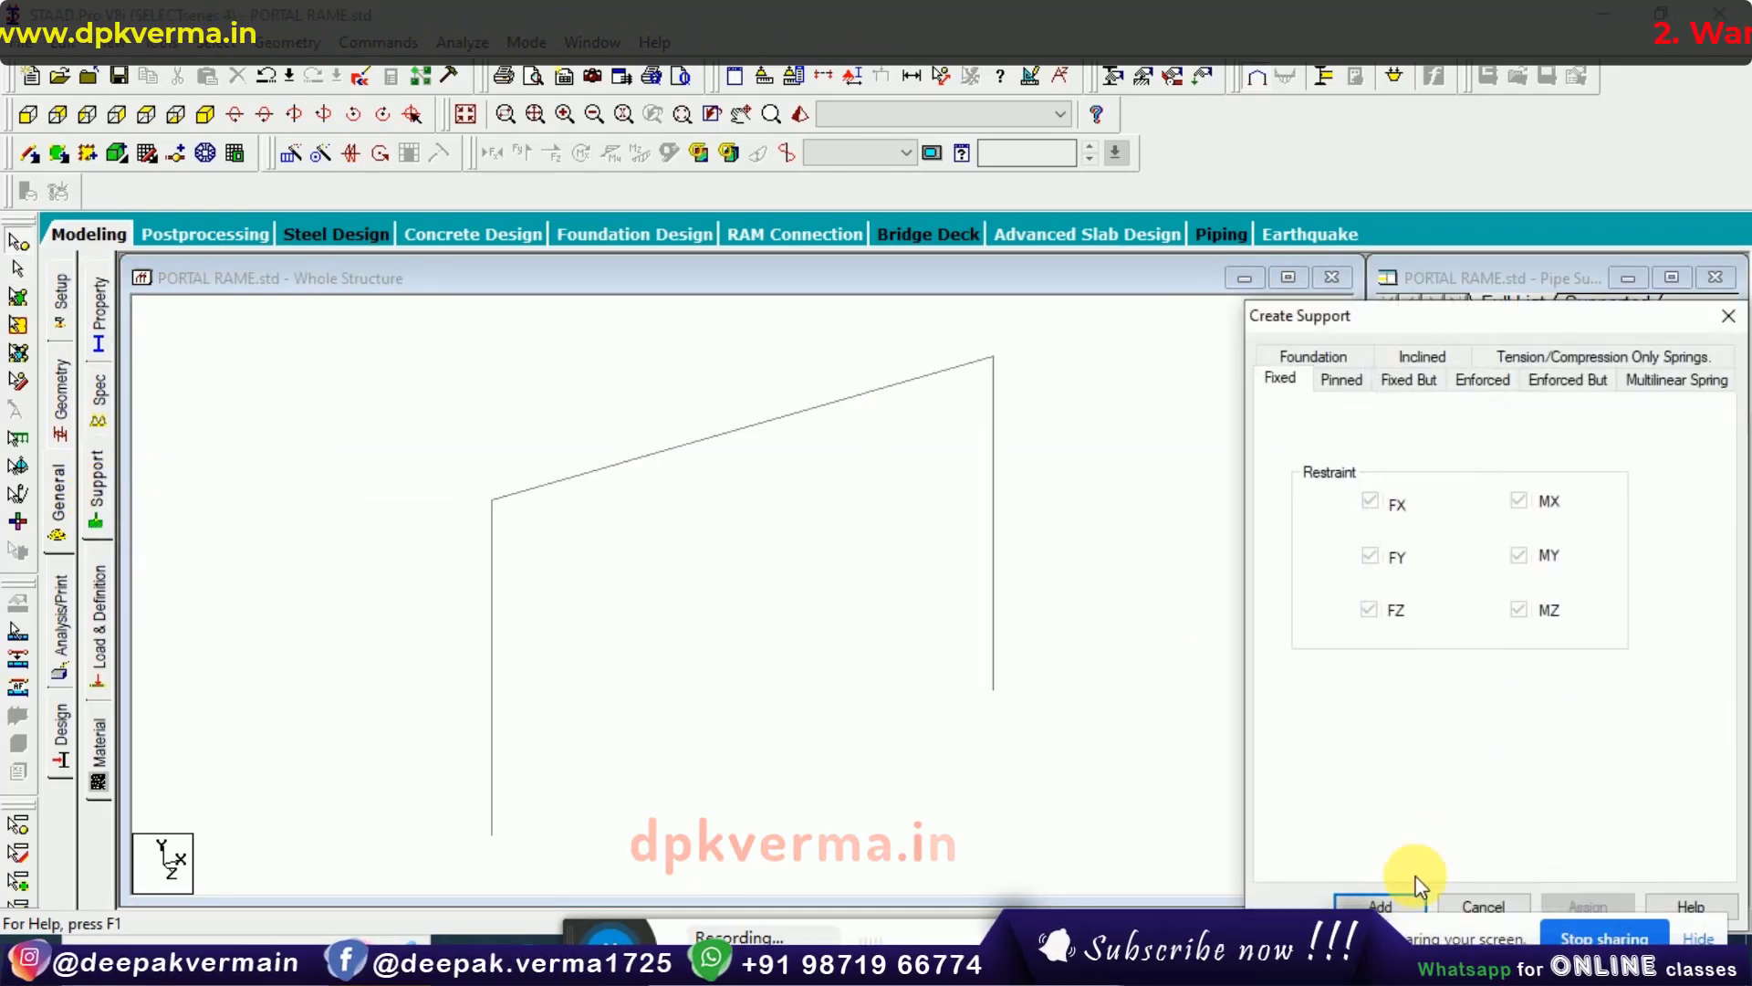
left_click(1396, 899)
left_click(1435, 532)
scroll(1043, 593, "down", 1)
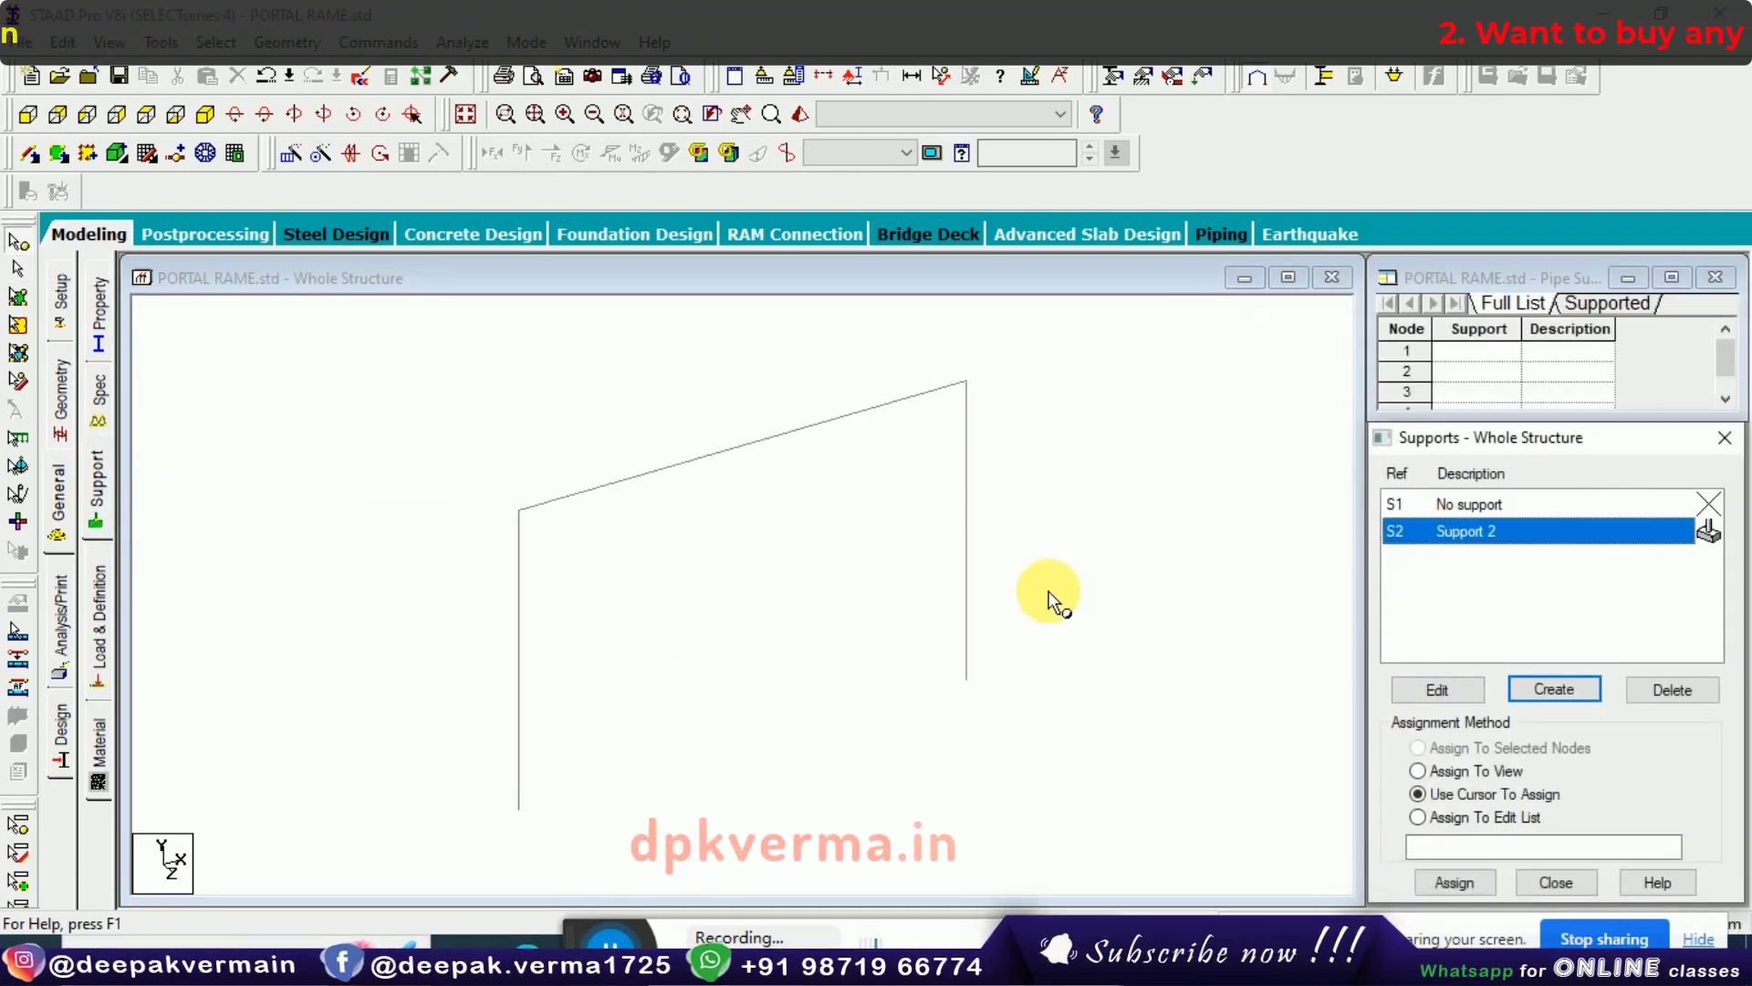
scroll(752, 575, "down", 2)
scroll(730, 578, "down", 1)
left_click(551, 599)
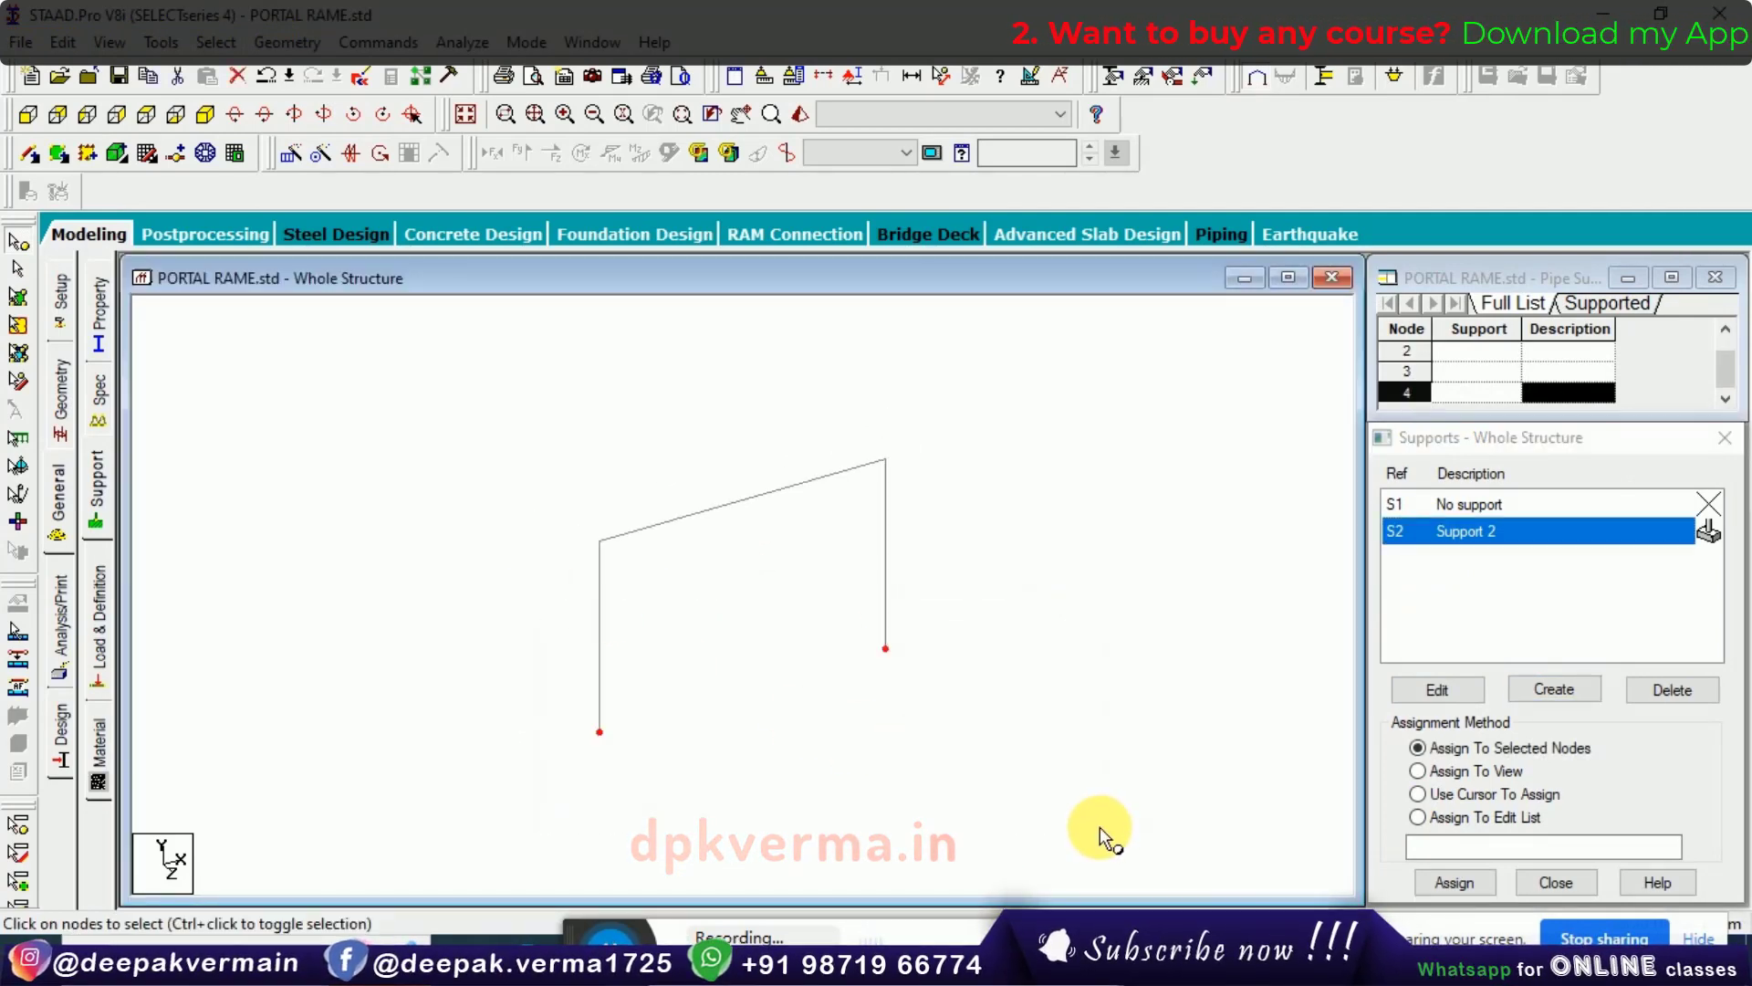
left_click(1497, 750)
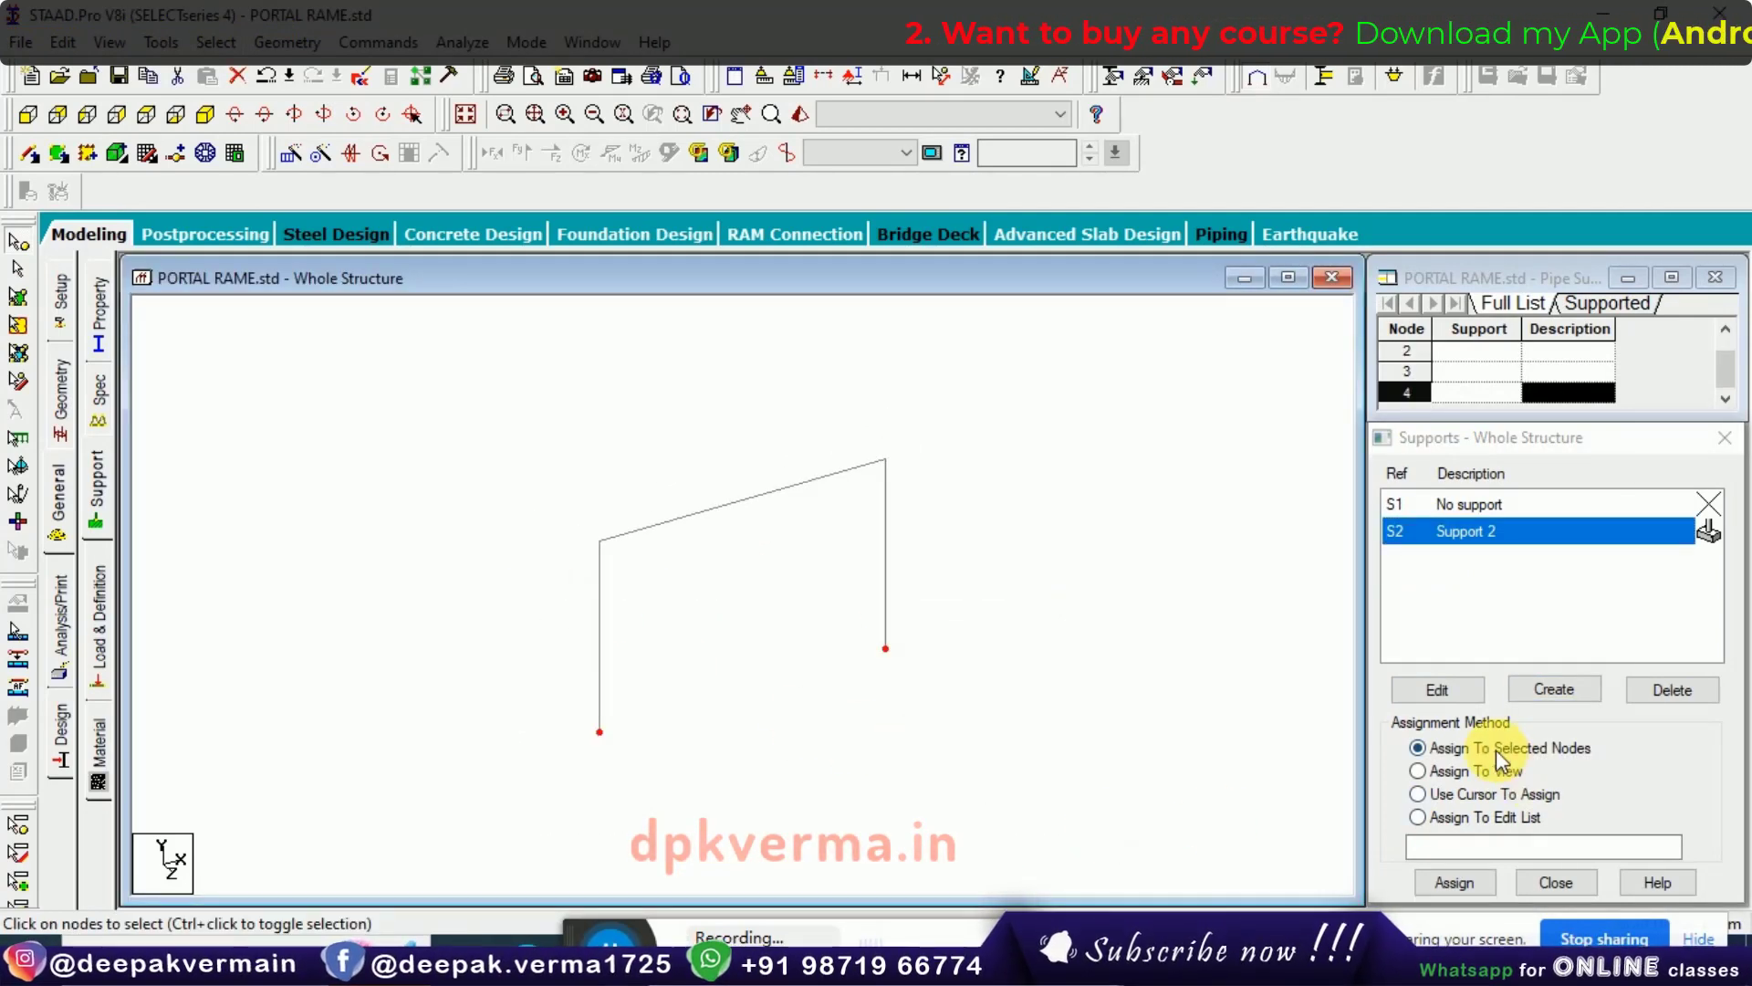
left_click(1473, 889)
left_click(1547, 740)
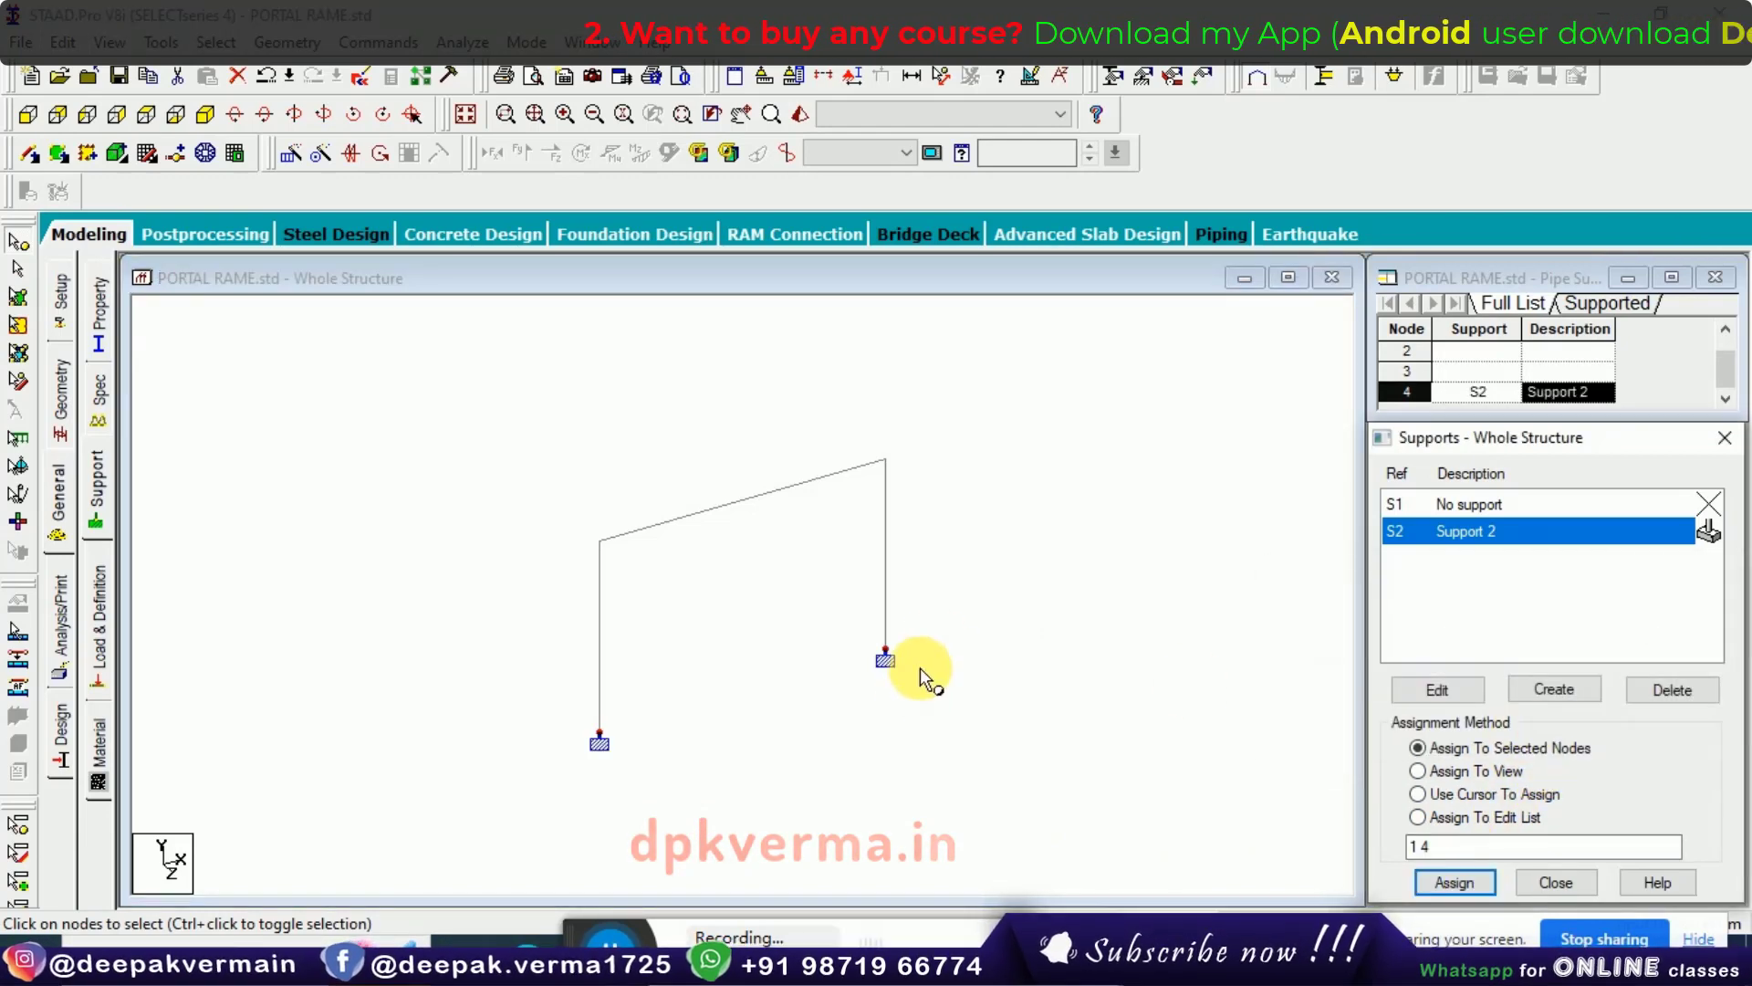
scroll(898, 669, "up", 1)
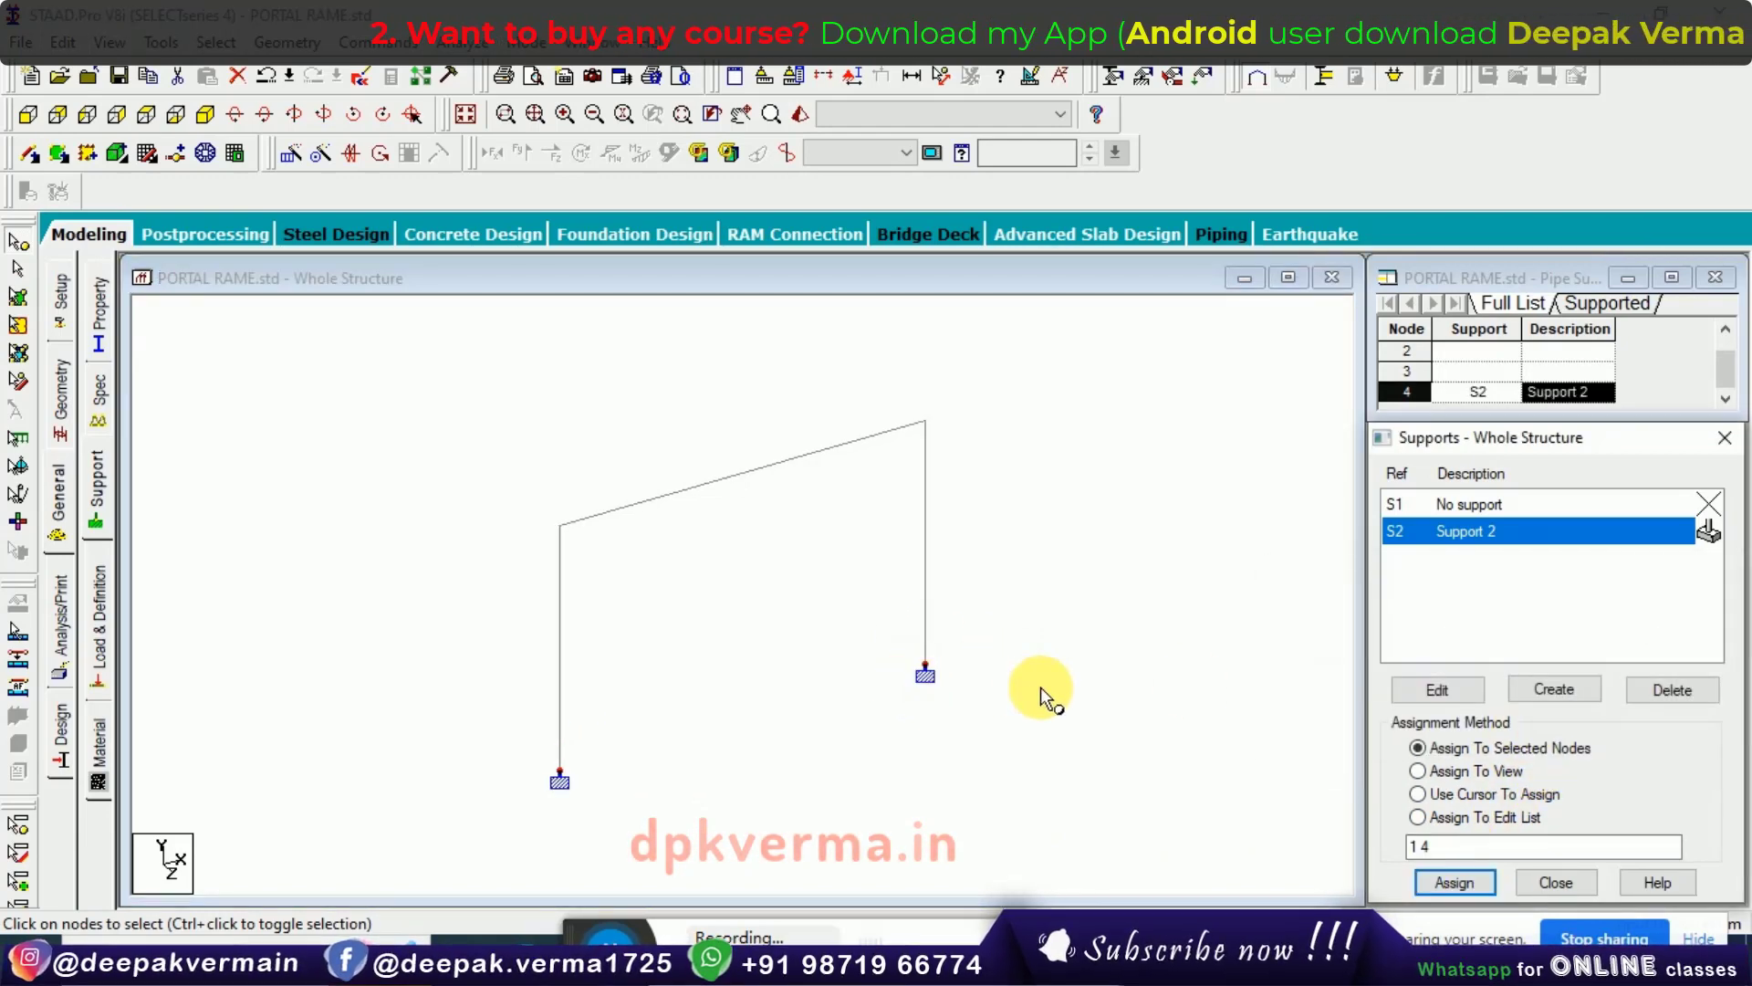
Add primary load case 1 of Dead loading type, titled DEAD LOAD.
left_click(109, 612)
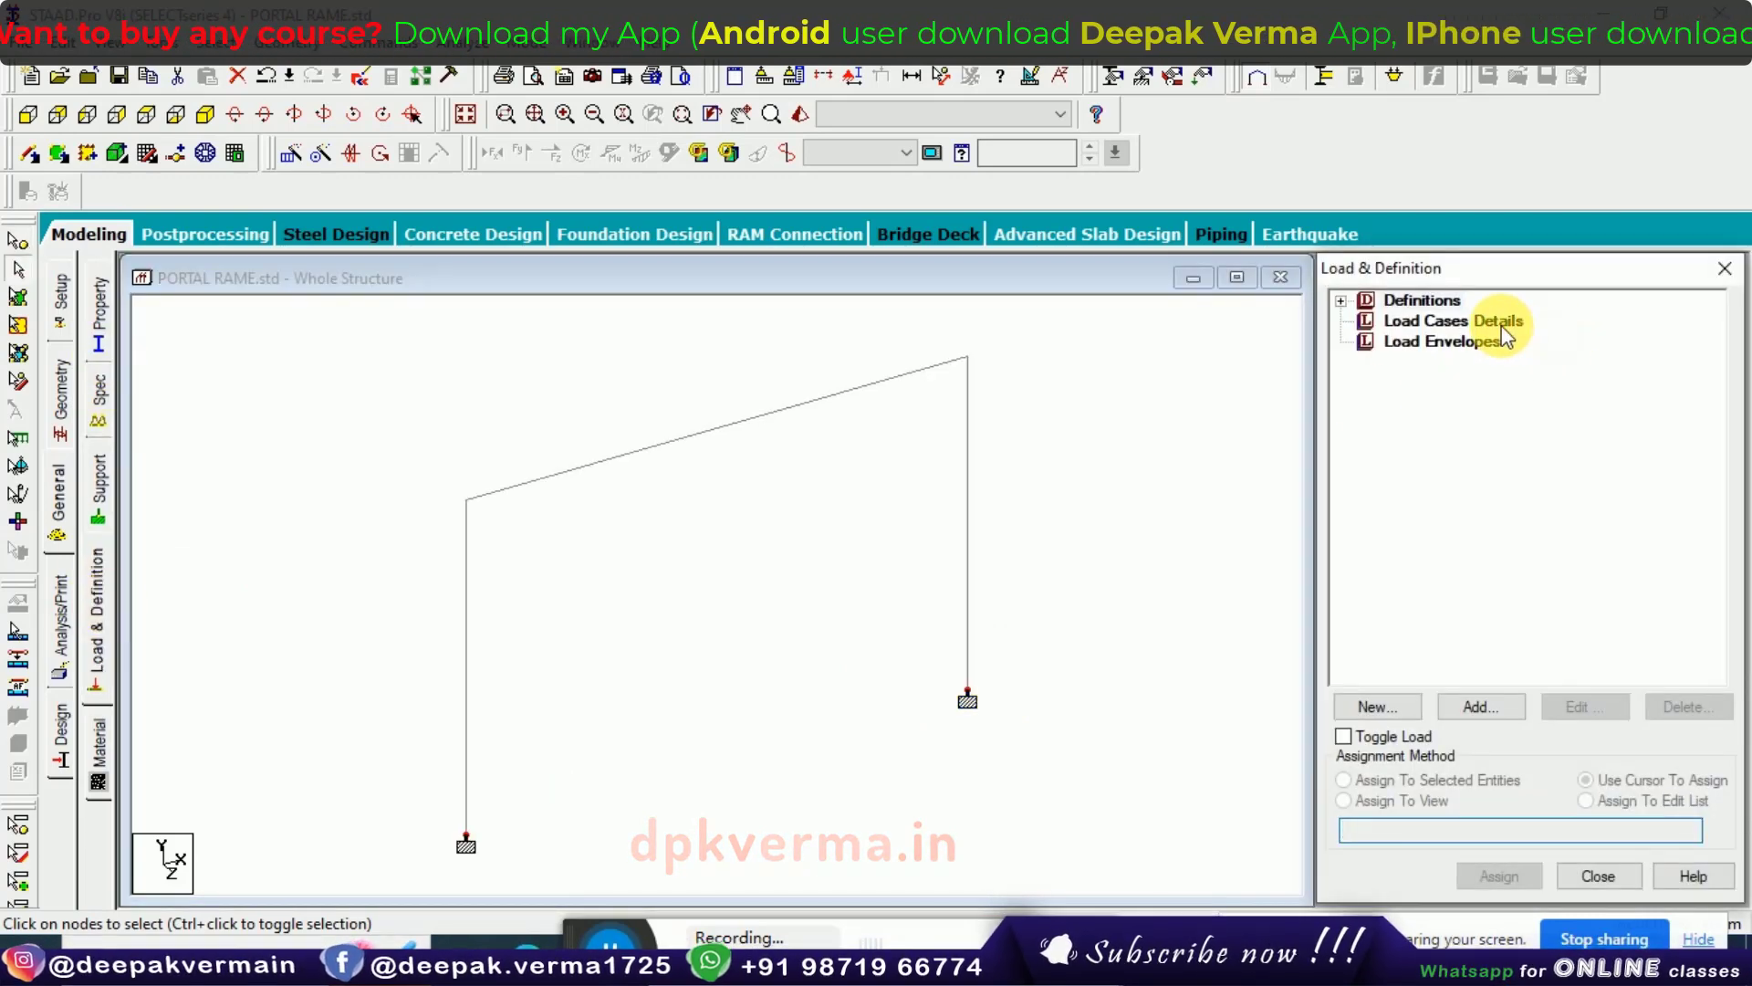
left_click(1478, 708)
left_click(949, 334)
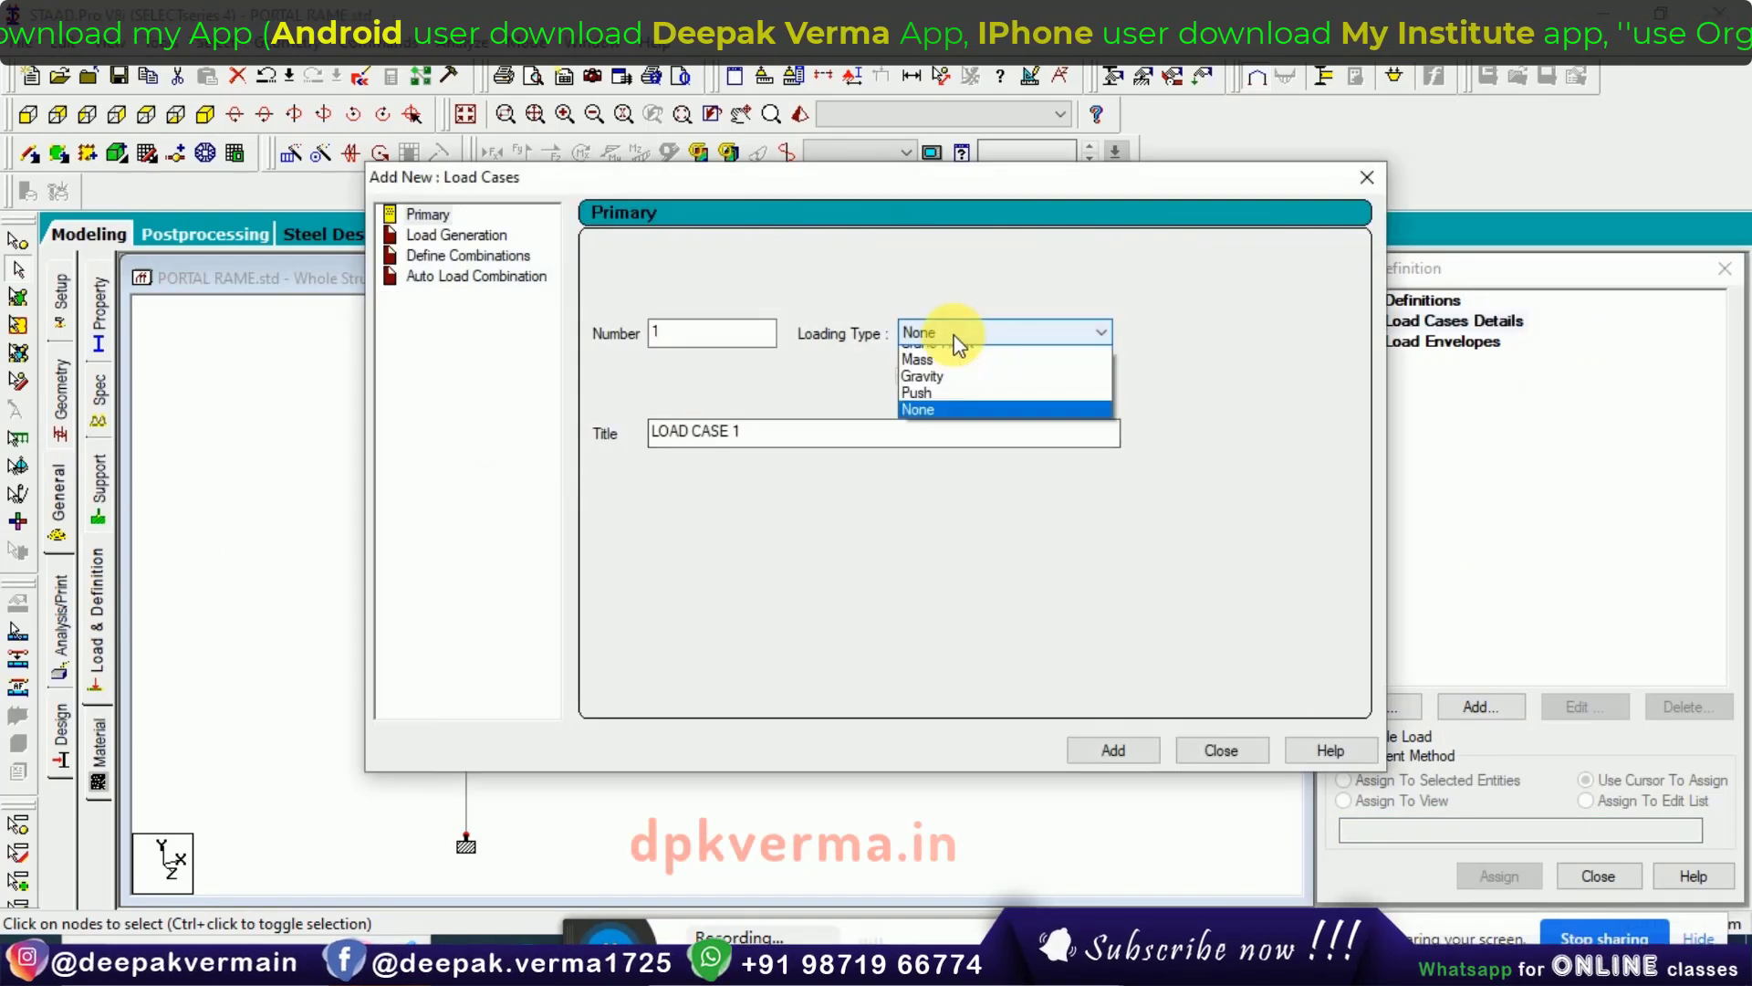
left_click(943, 365)
left_click_drag(742, 438, 508, 447)
type("DEAD LOAD")
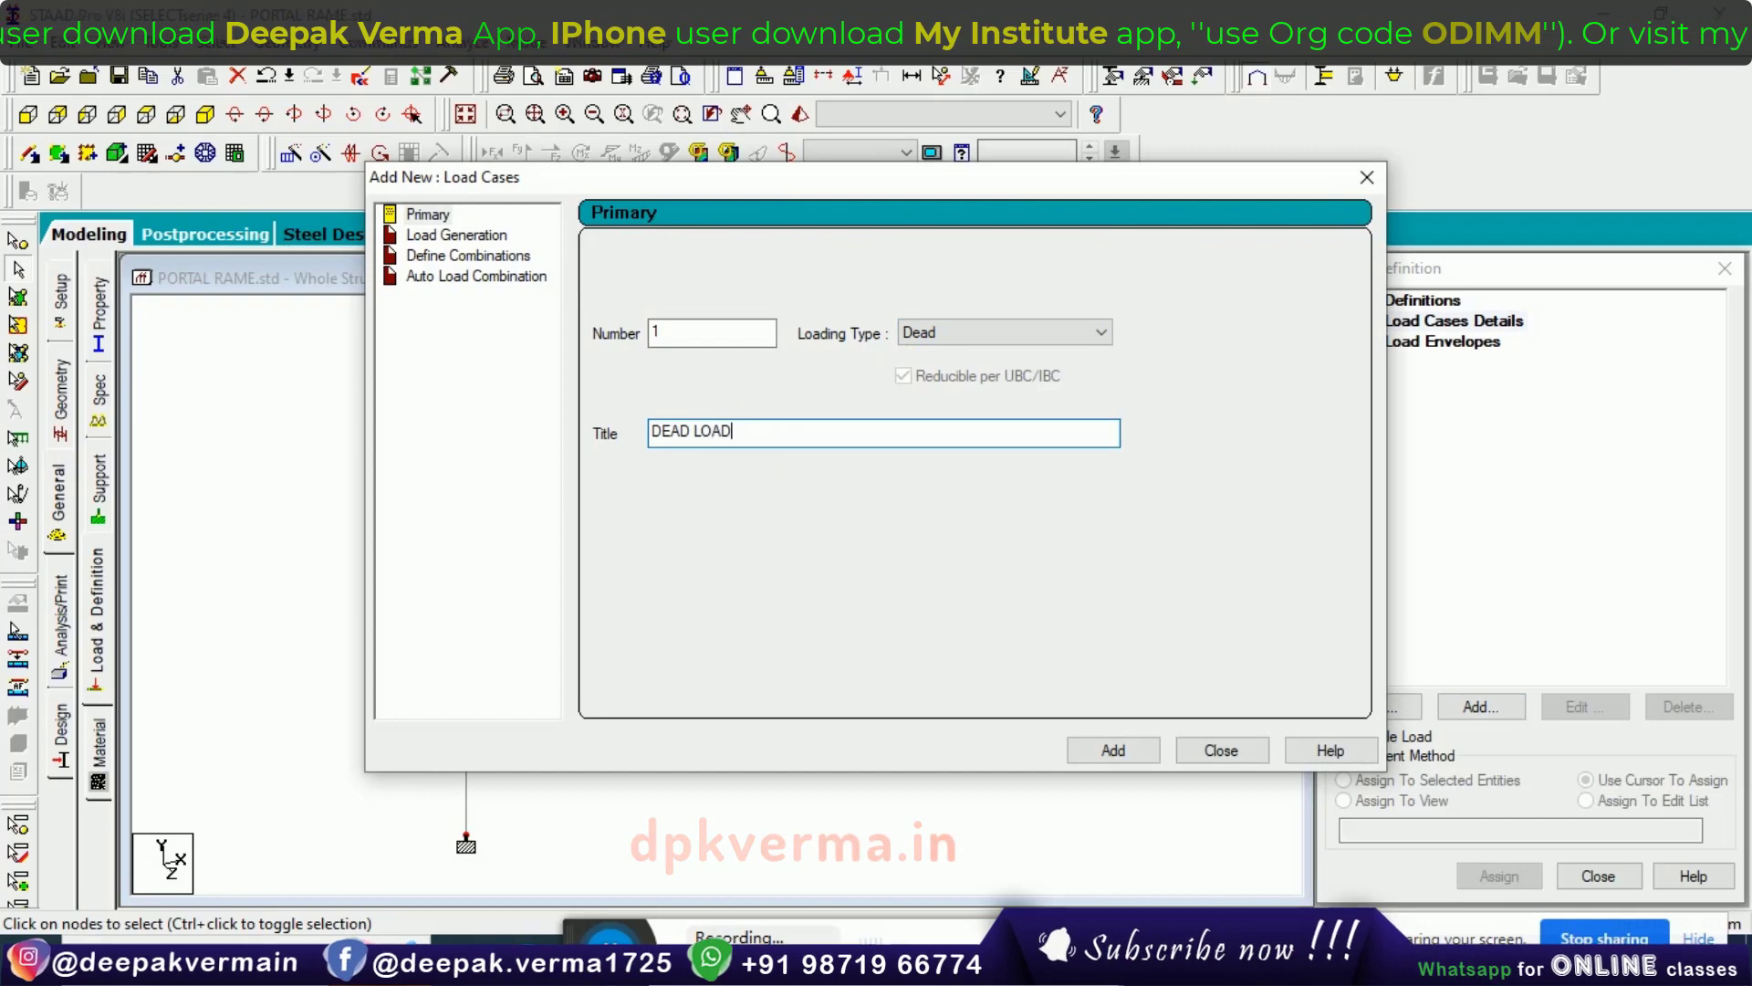
key("Return")
key("Escape")
key("alt+Tab")
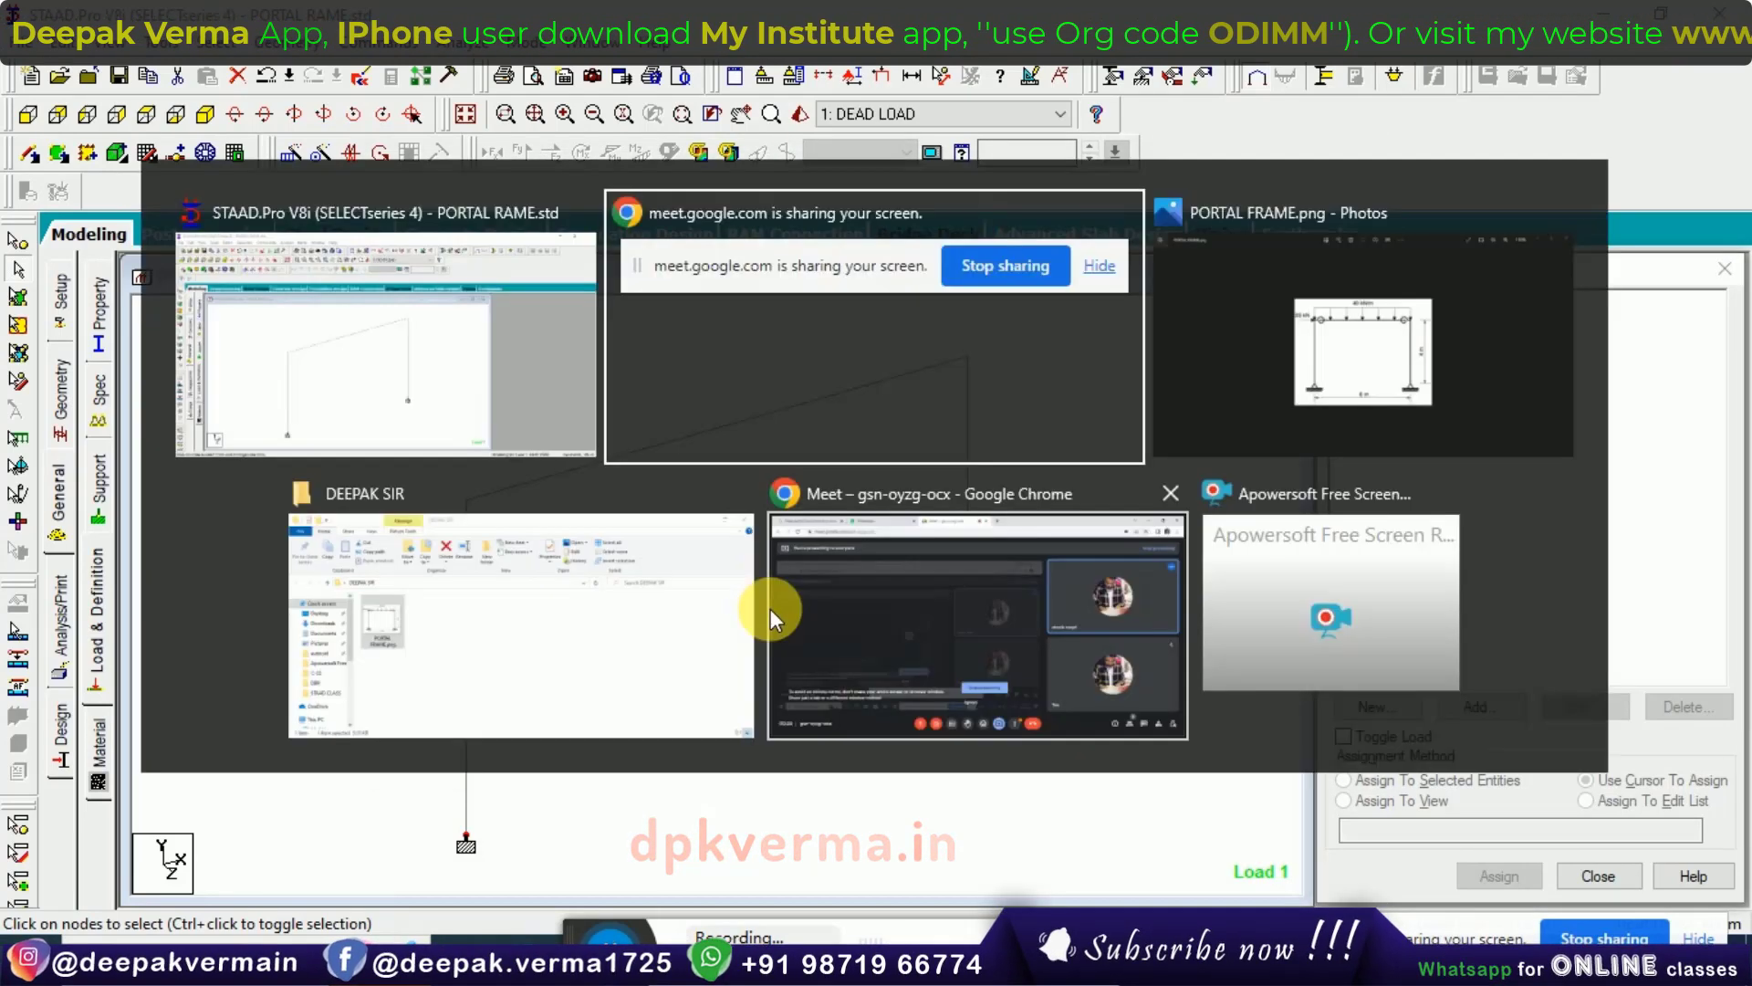
key("alt+Tab")
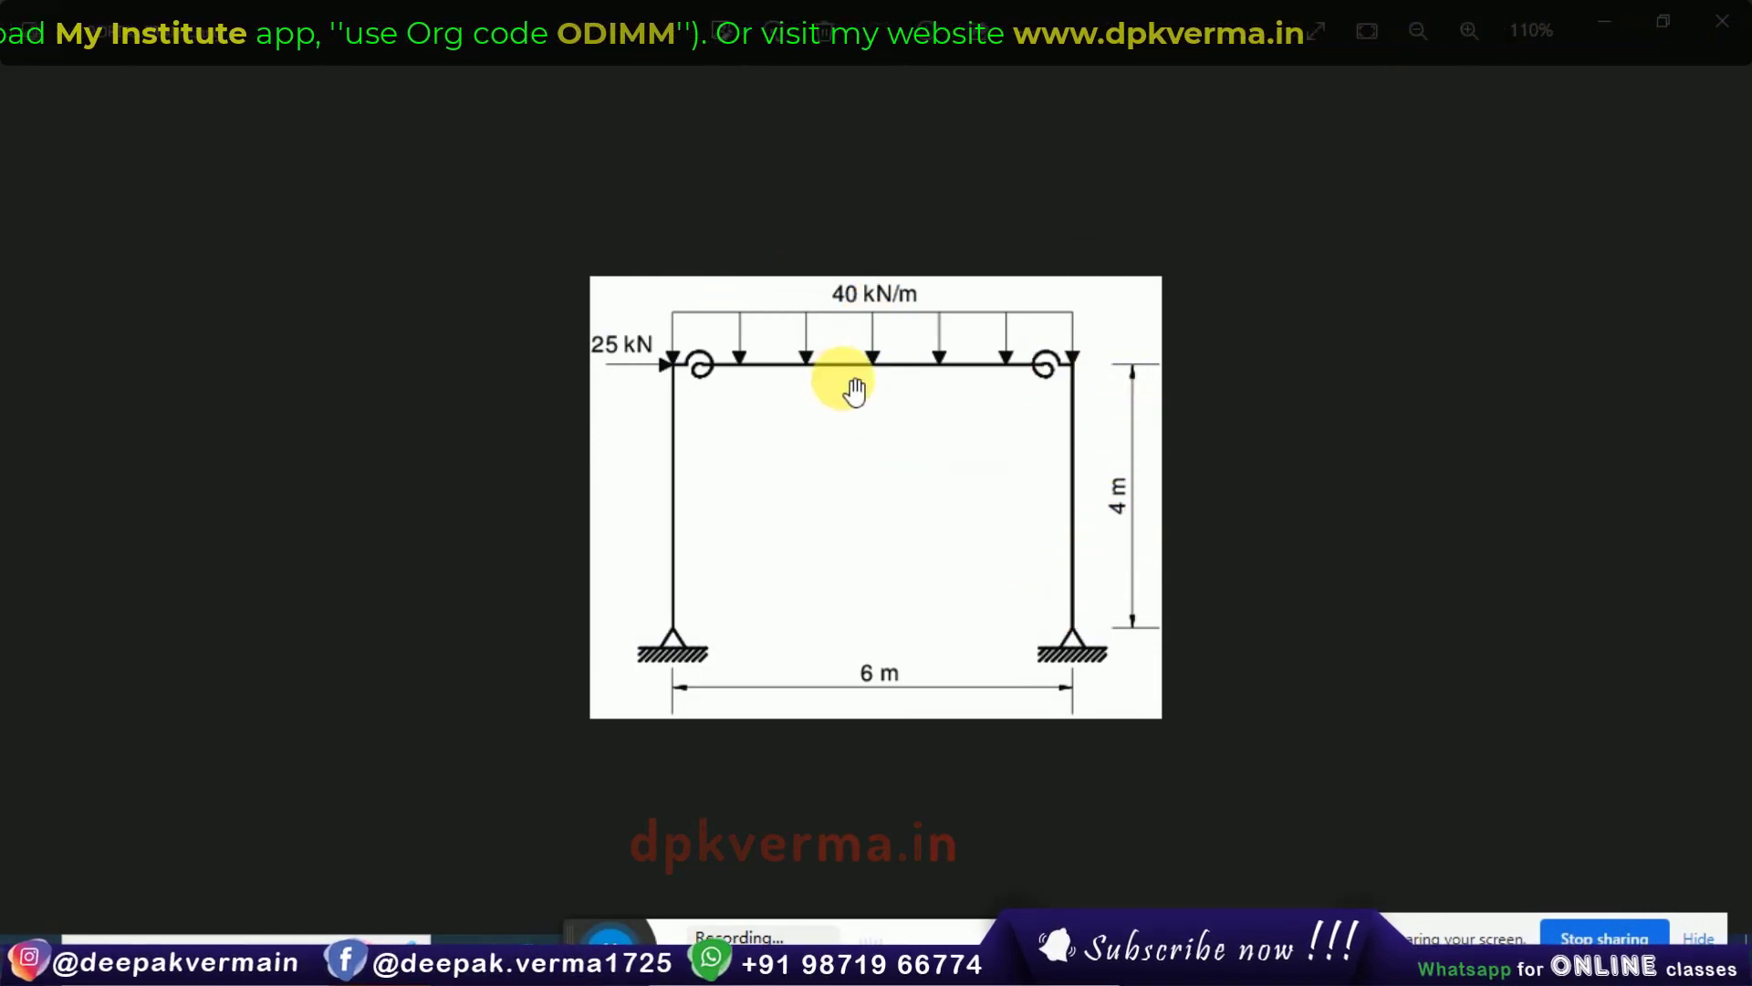
mouse_move(599, 323)
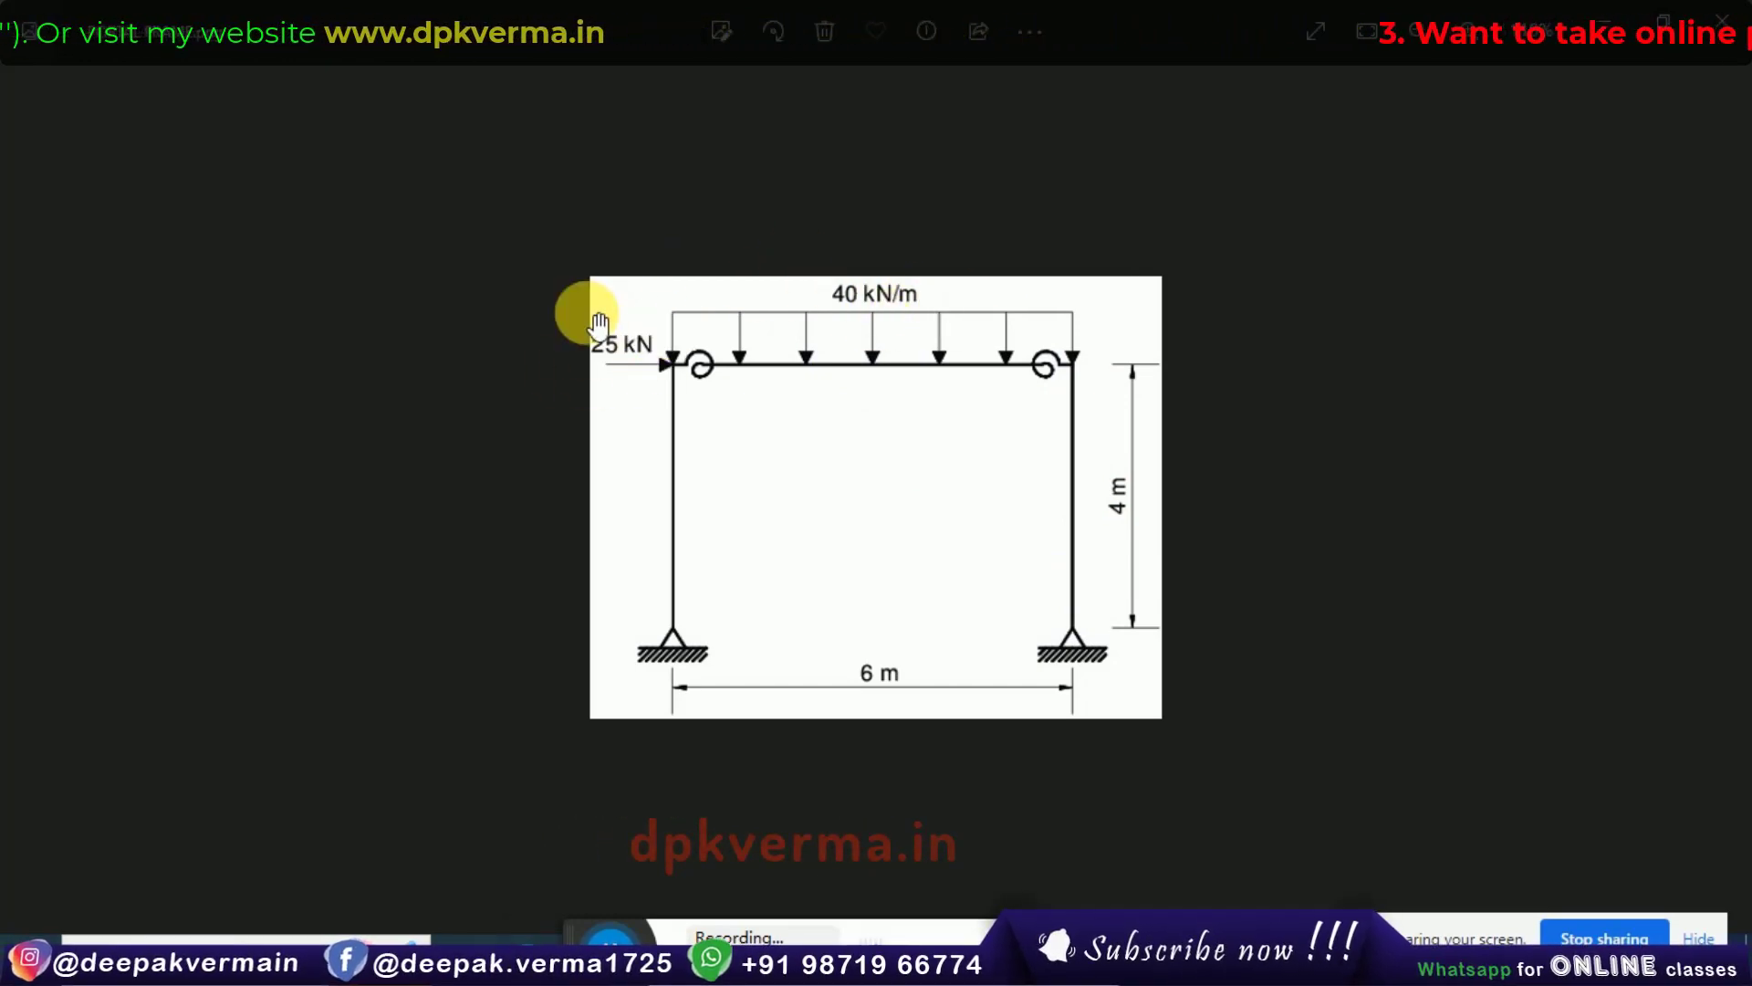
key("alt+Tab")
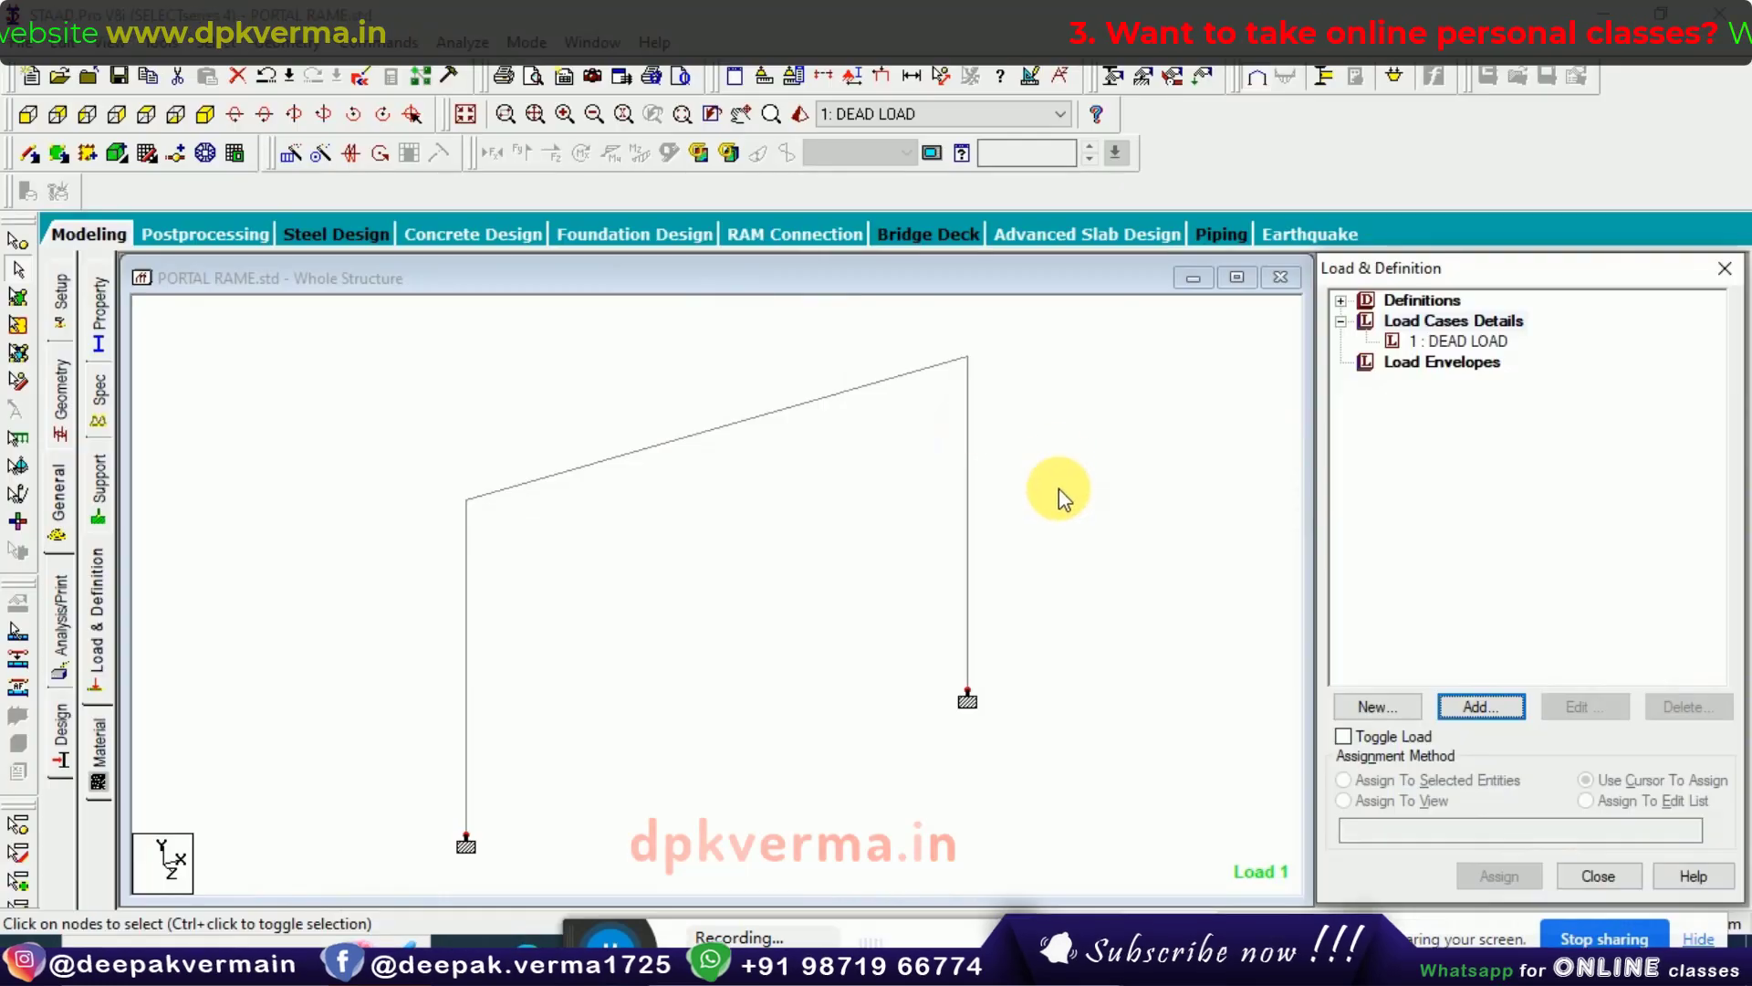
Add a self-weight load in Y with factor -1 to DEAD LOAD.
left_click(1501, 708)
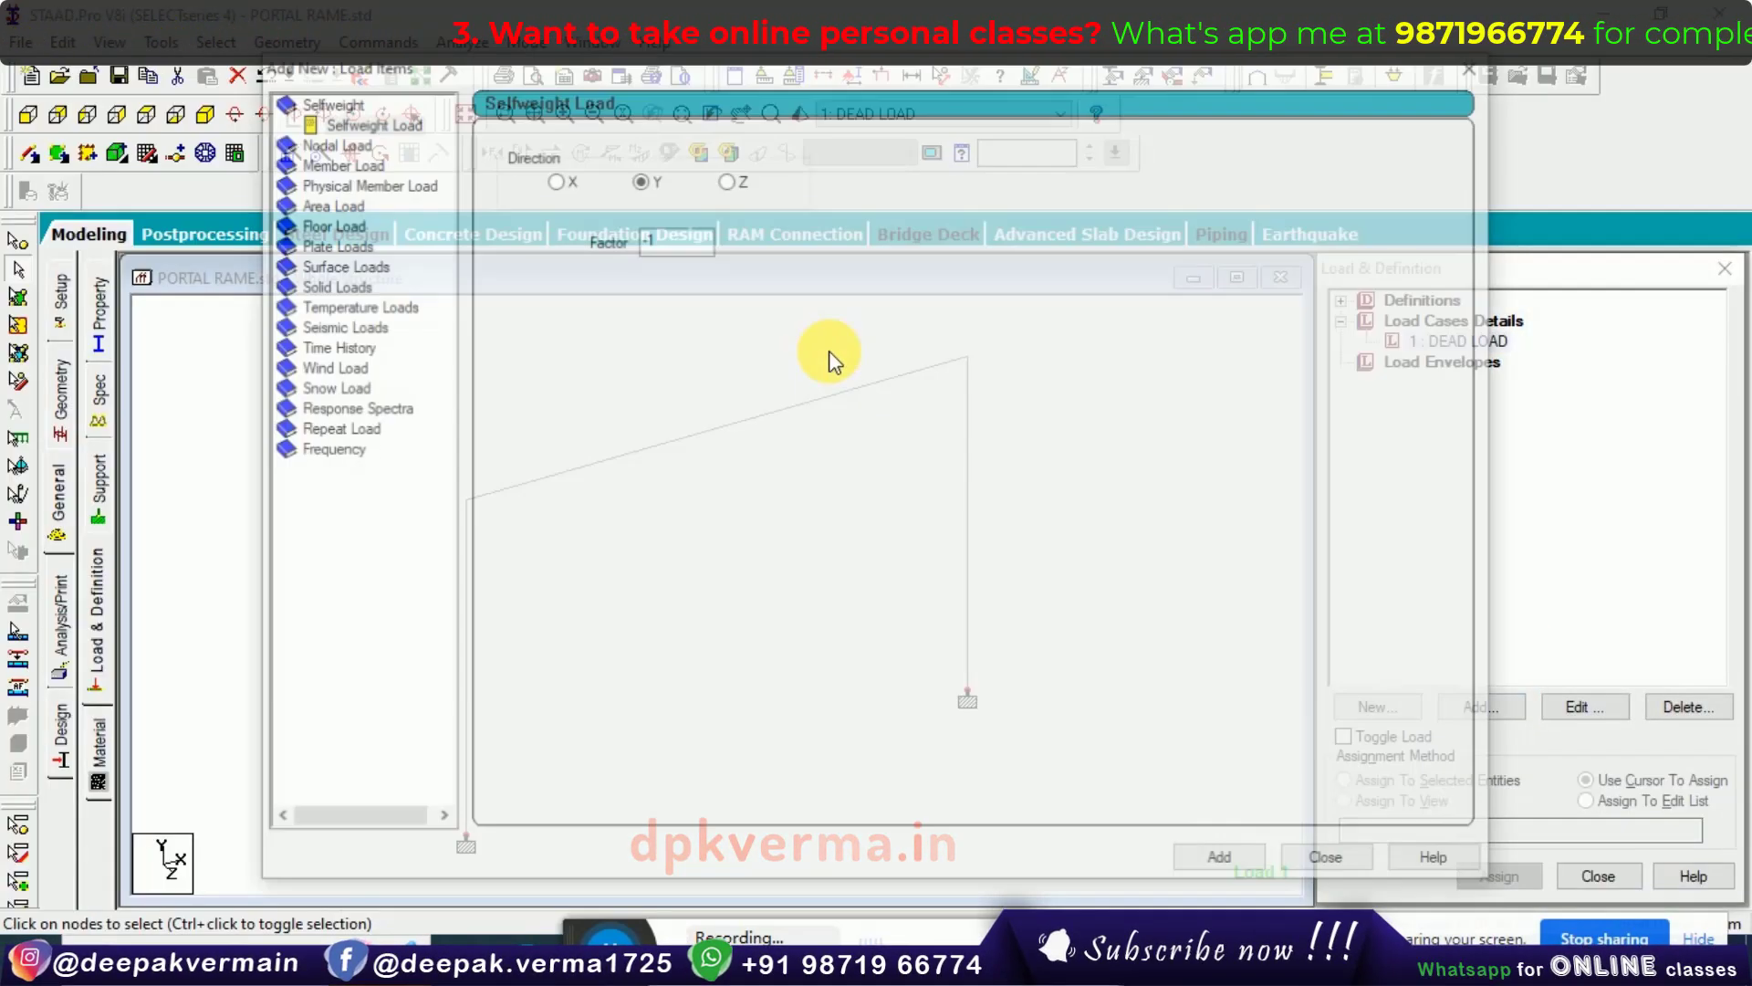
mouse_move(670, 74)
left_mouse_down()
mouse_move(1021, 66)
mouse_move(733, 49)
left_mouse_up()
left_click(757, 217)
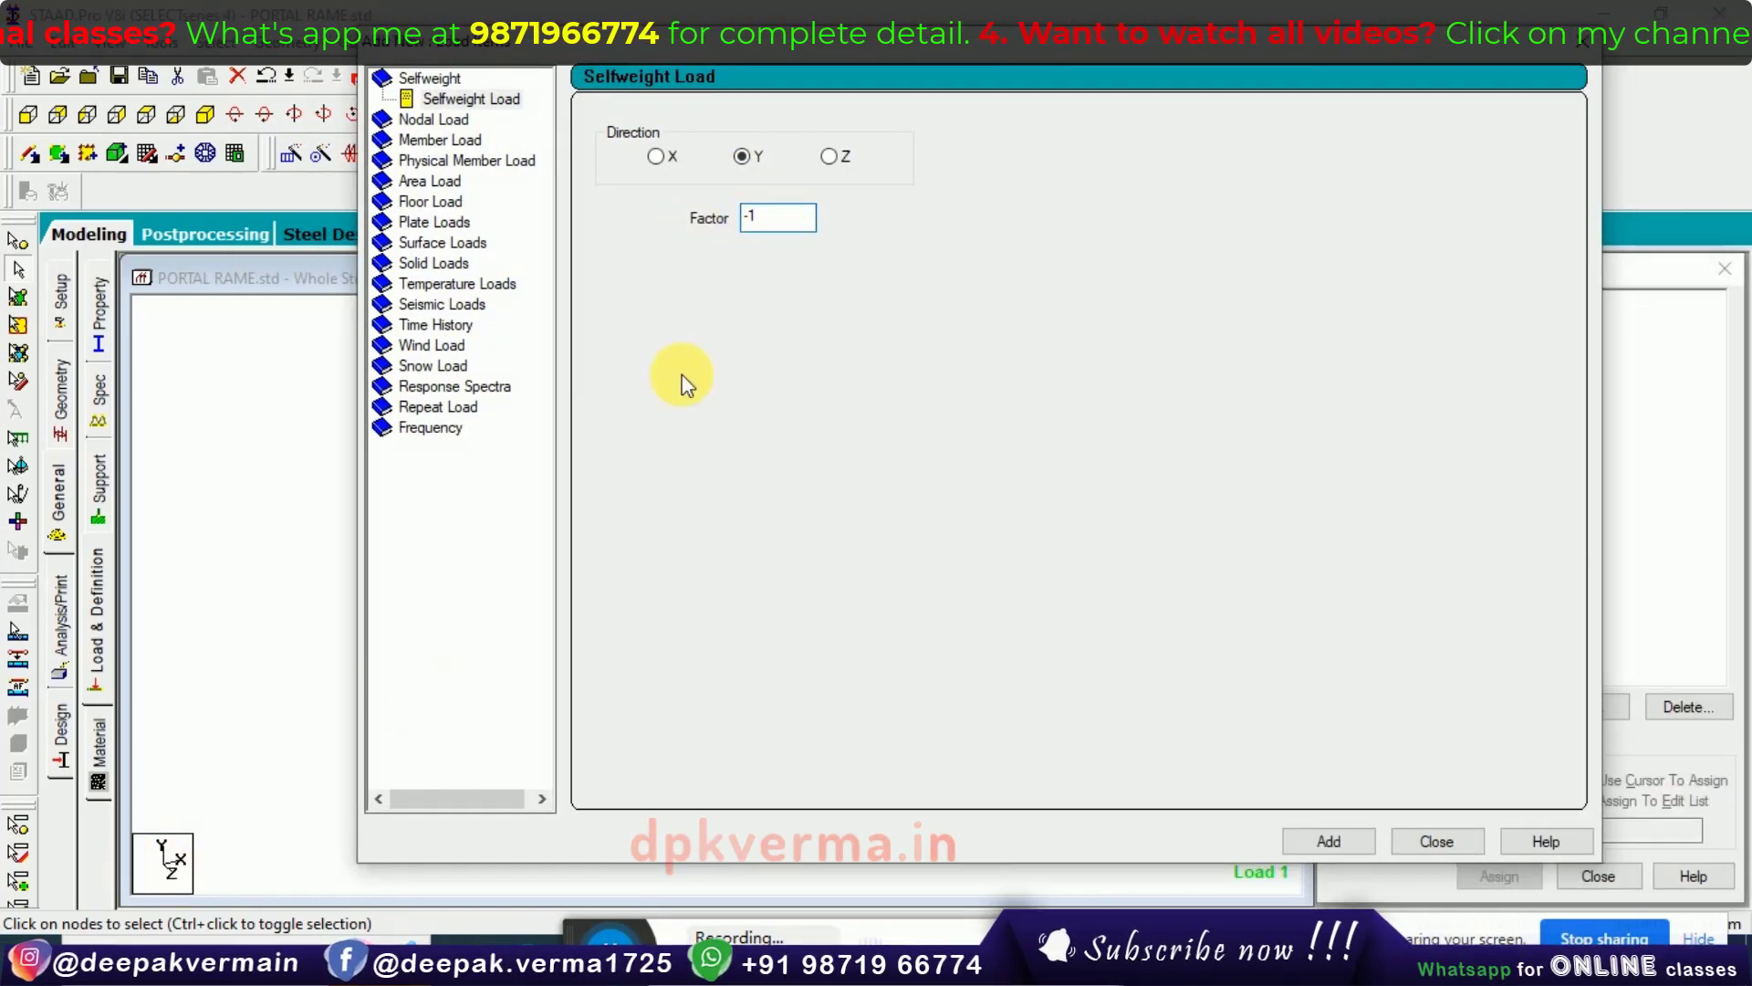
left_click_drag(756, 219, 723, 222)
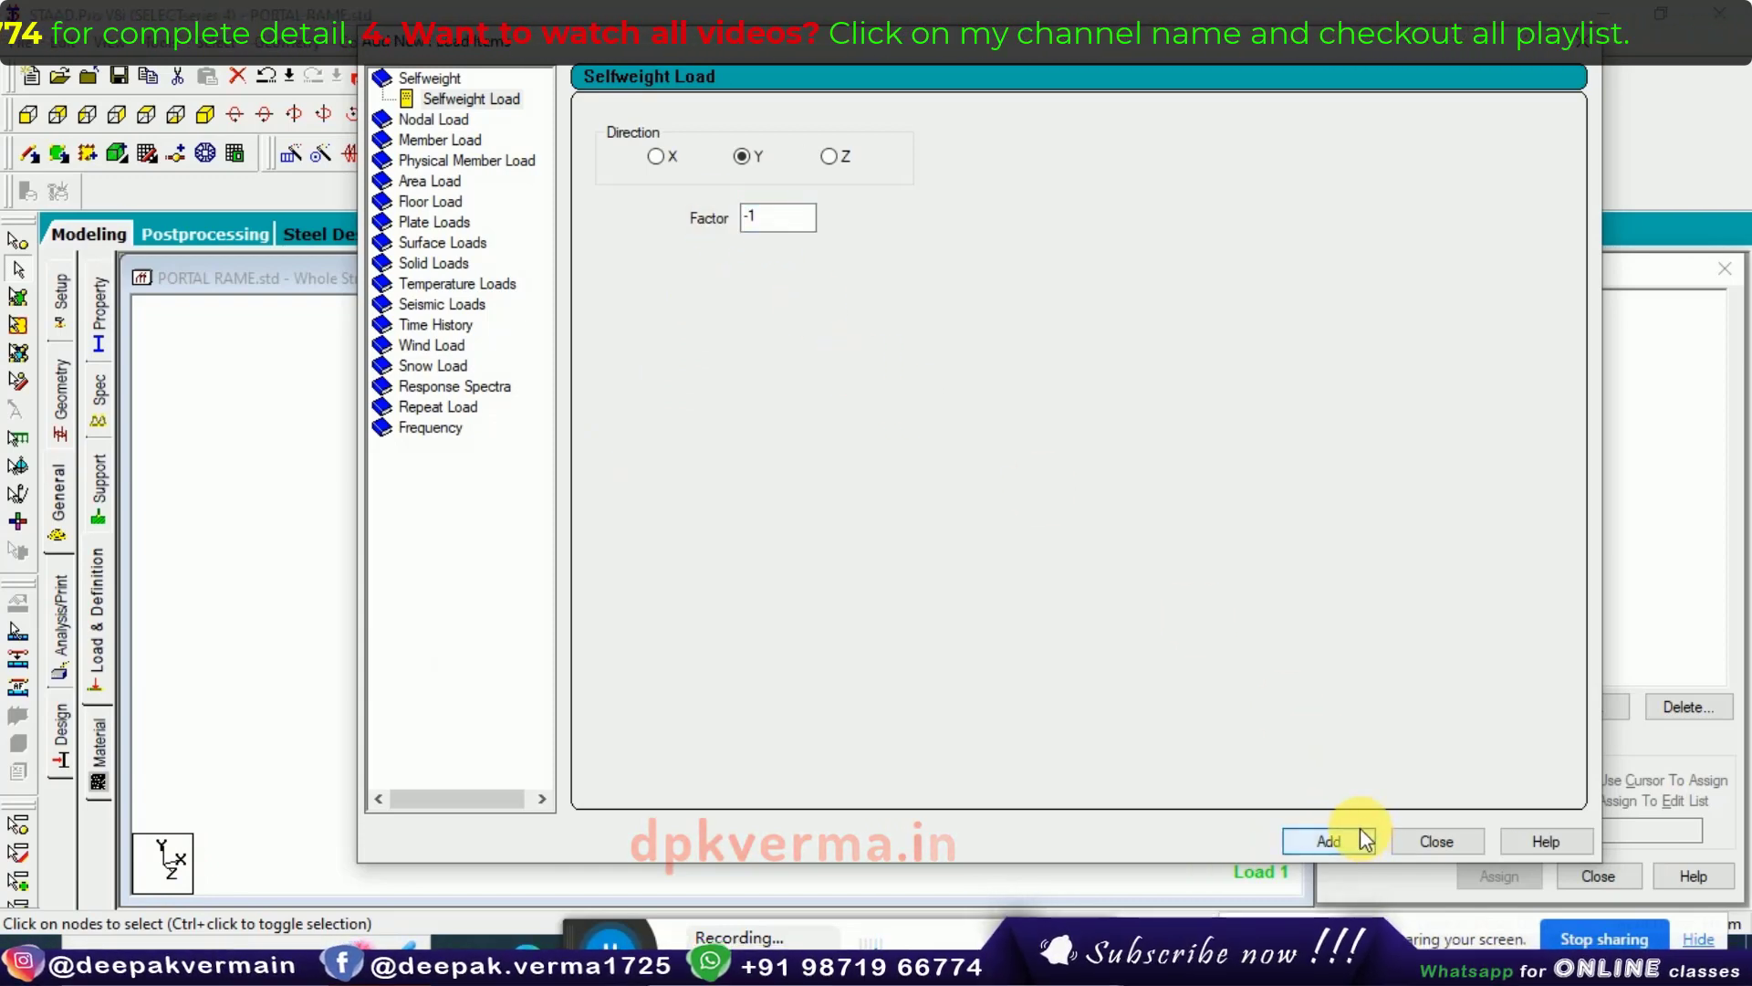
Enter a -40 kN/m GY uniform member load and a 25 kN concentrated force.
left_click(467, 144)
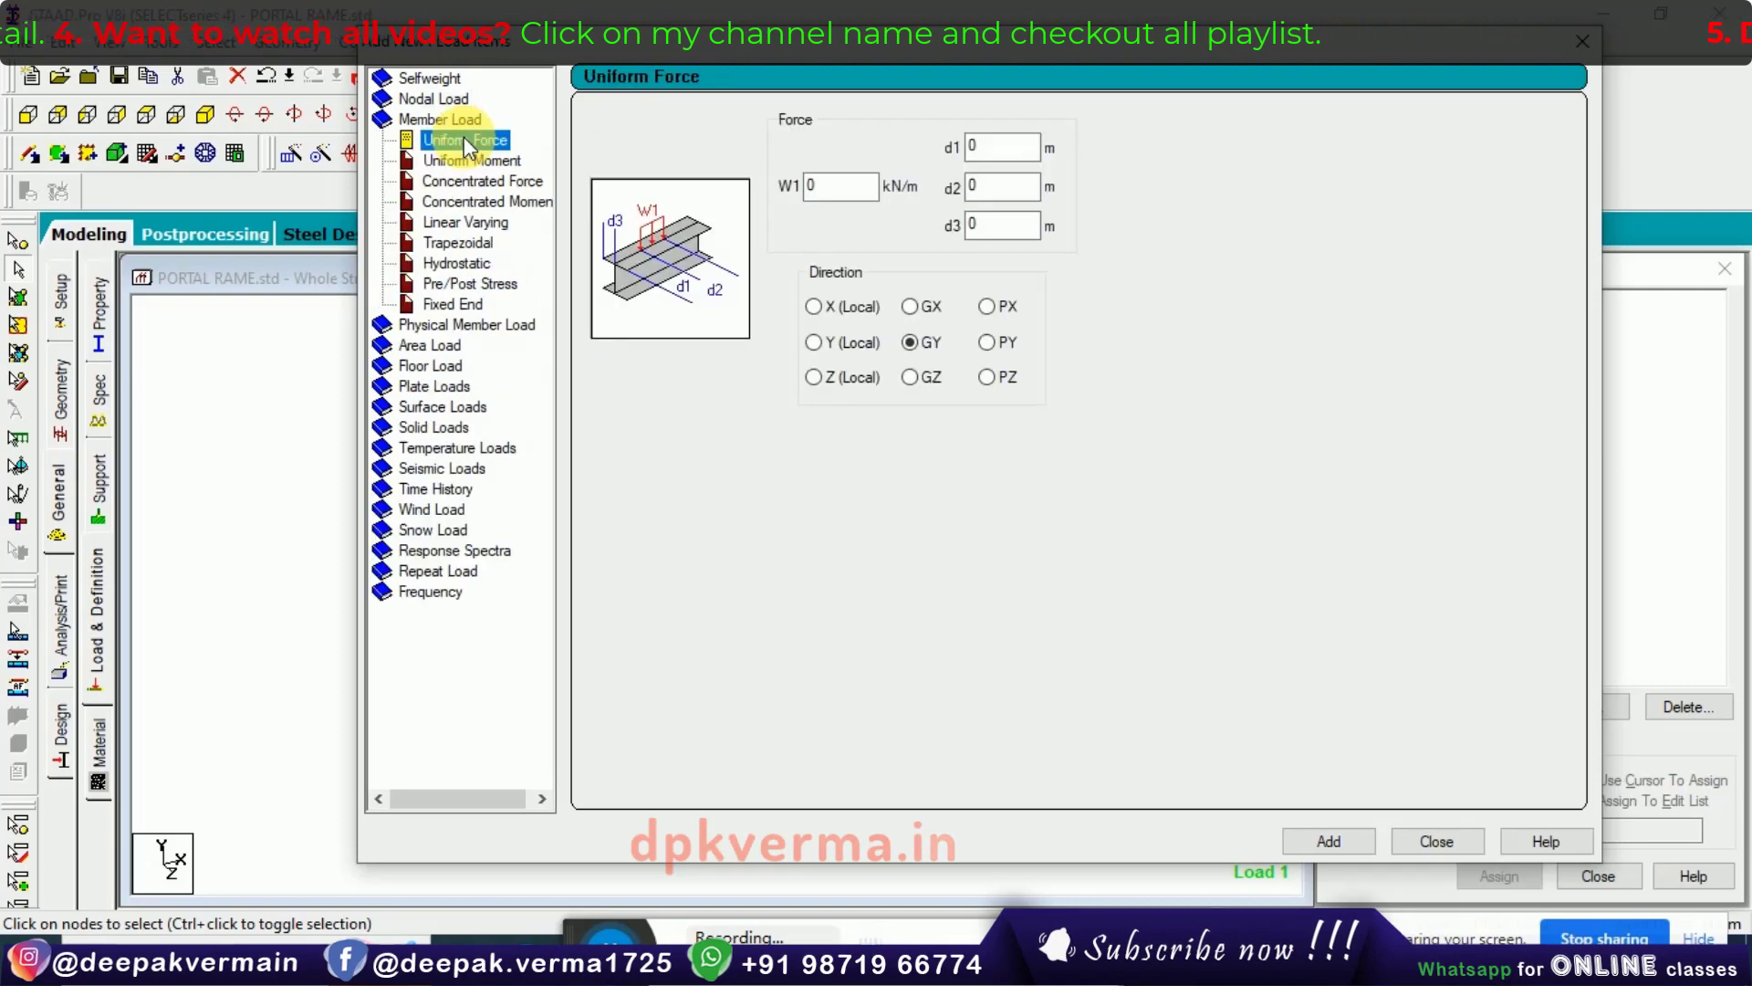
type("-4")
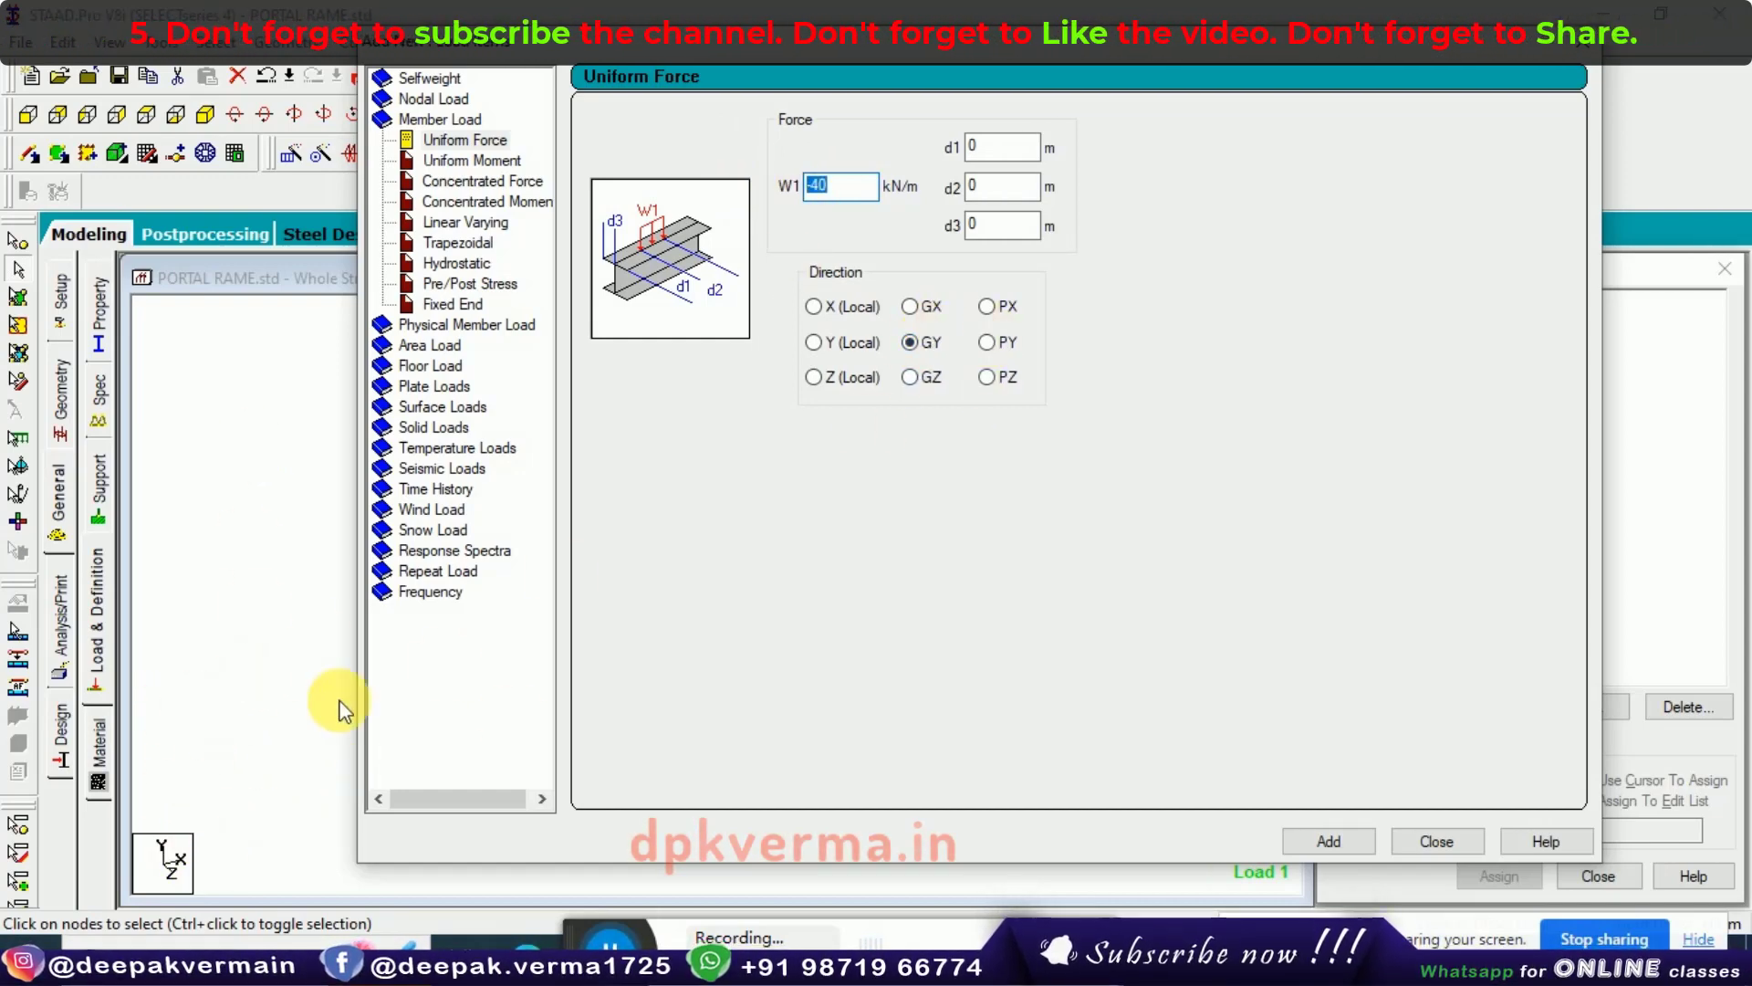
left_click(507, 180)
left_click(803, 187)
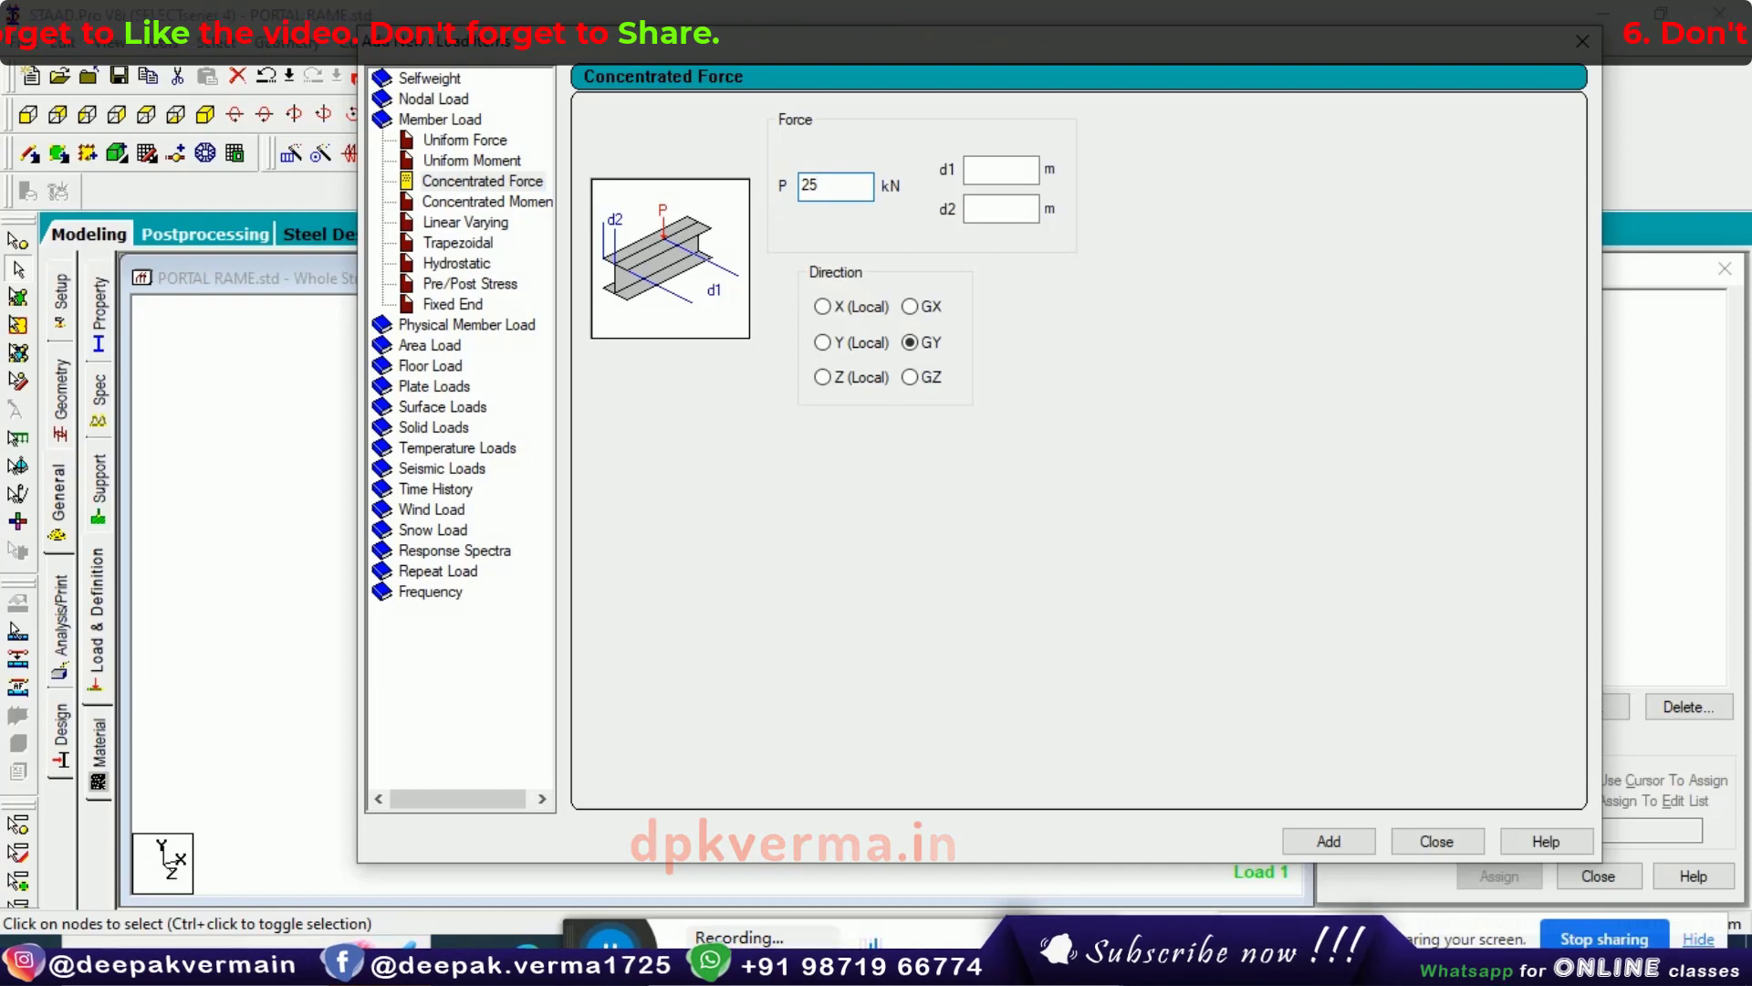
key("alt+Tab")
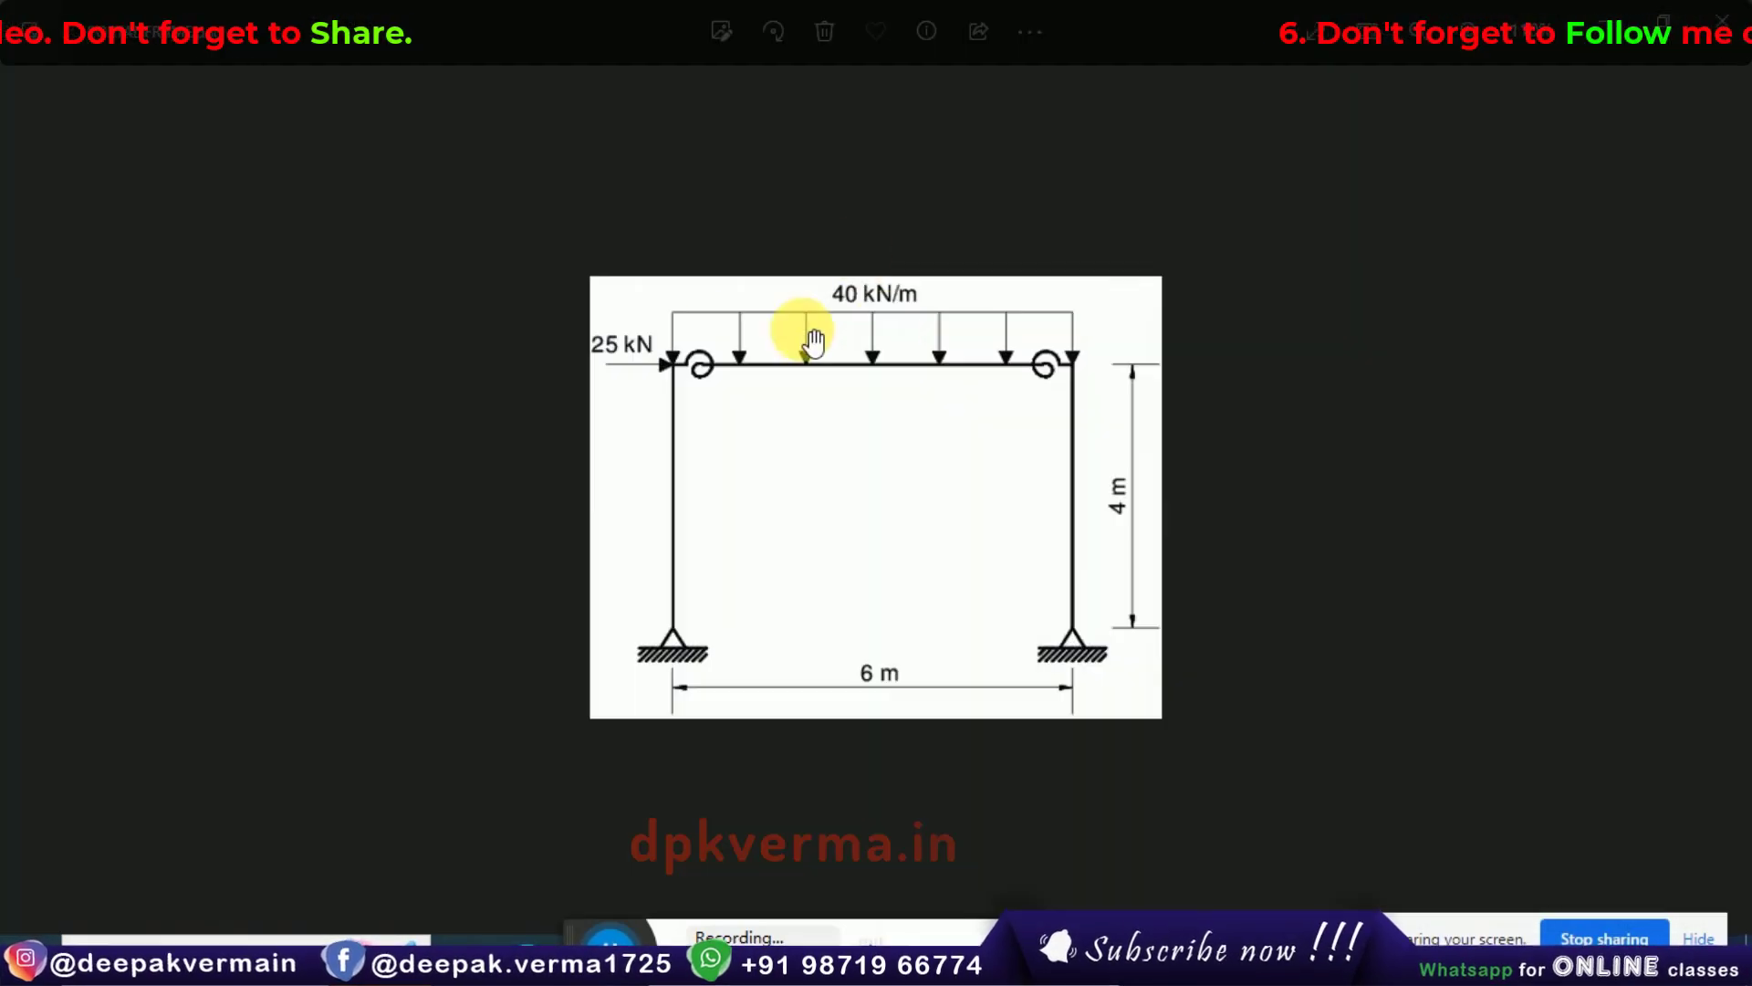
After checking the frame sketch, return to STAAD.Pro and close the Load Items dialog.
key("alt+Tab")
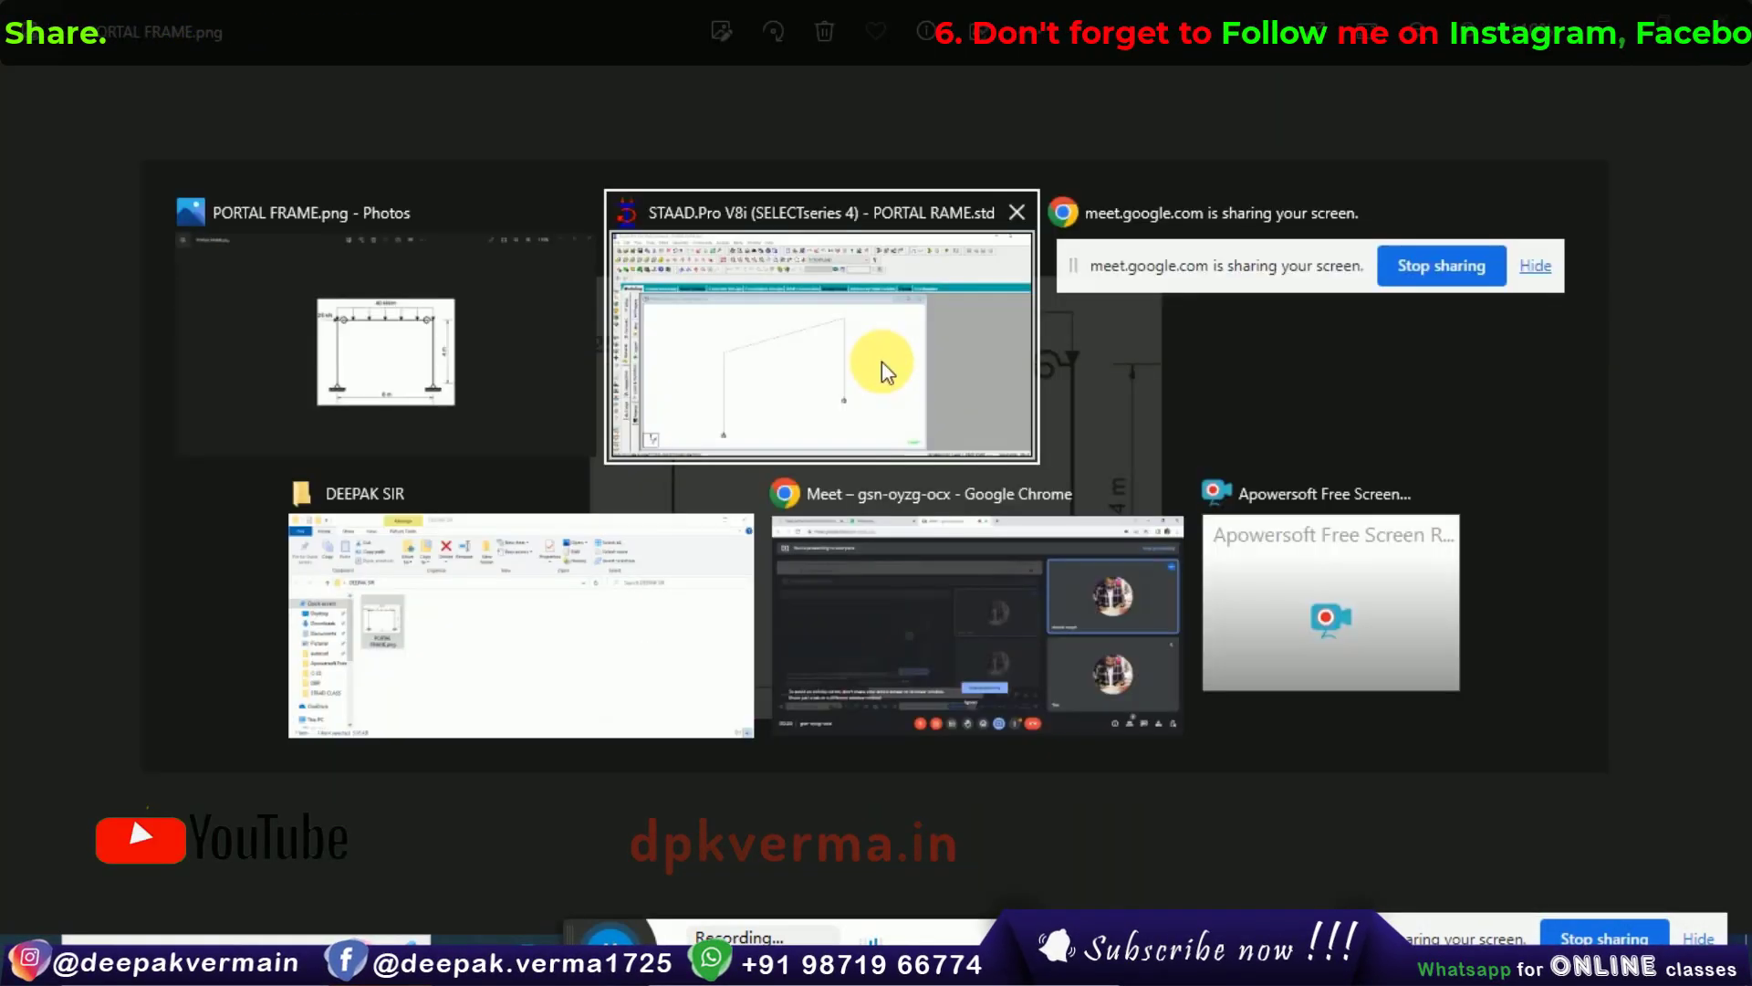
left_click(1568, 56)
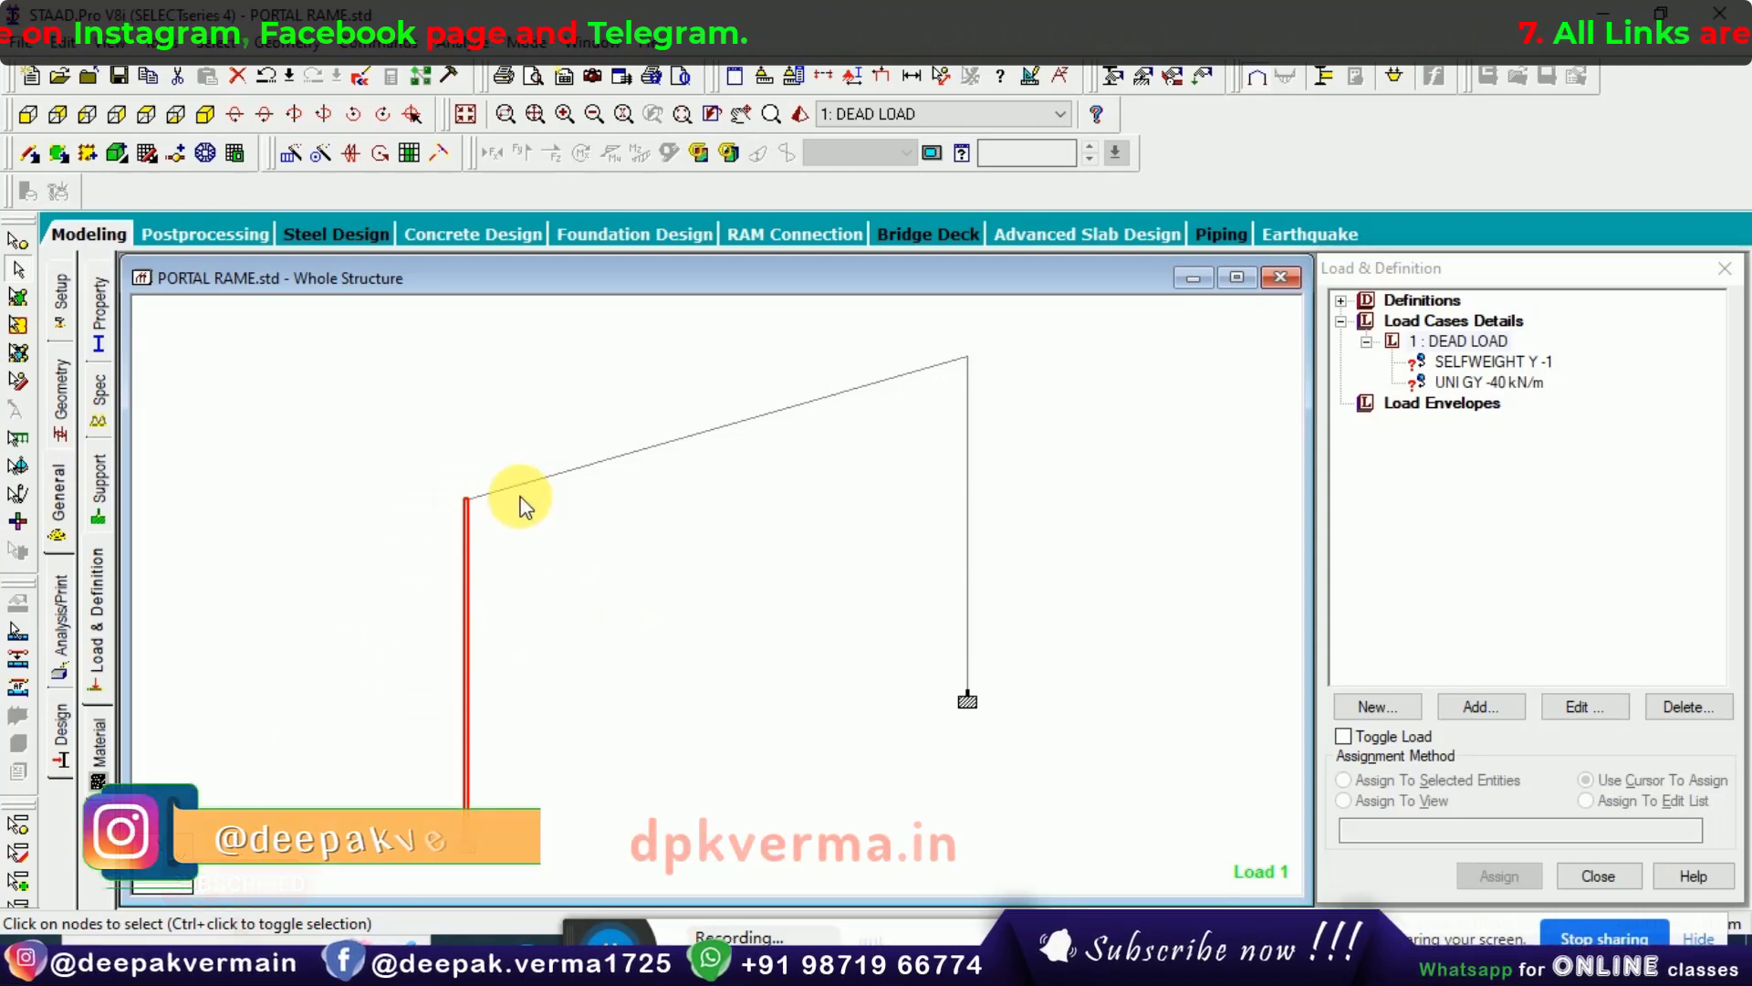
Add a 25 kN concentrated member force in GX to the DEAD LOAD case.
left_click(1461, 345)
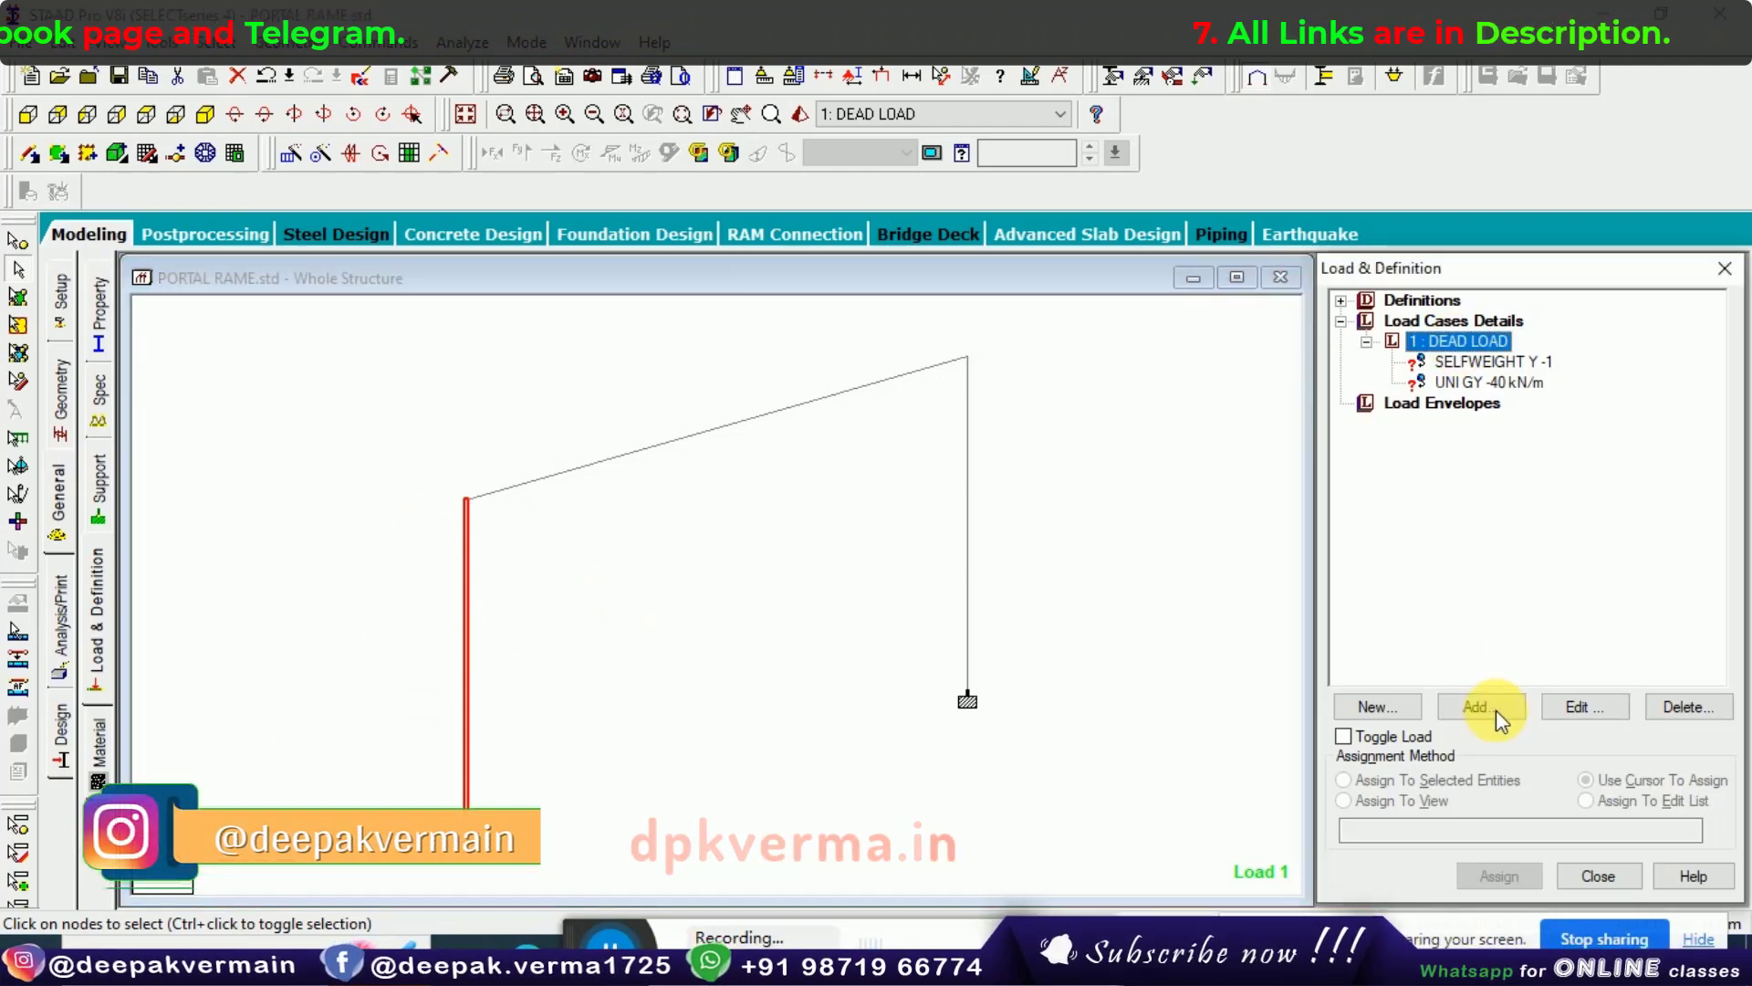
left_click(1492, 710)
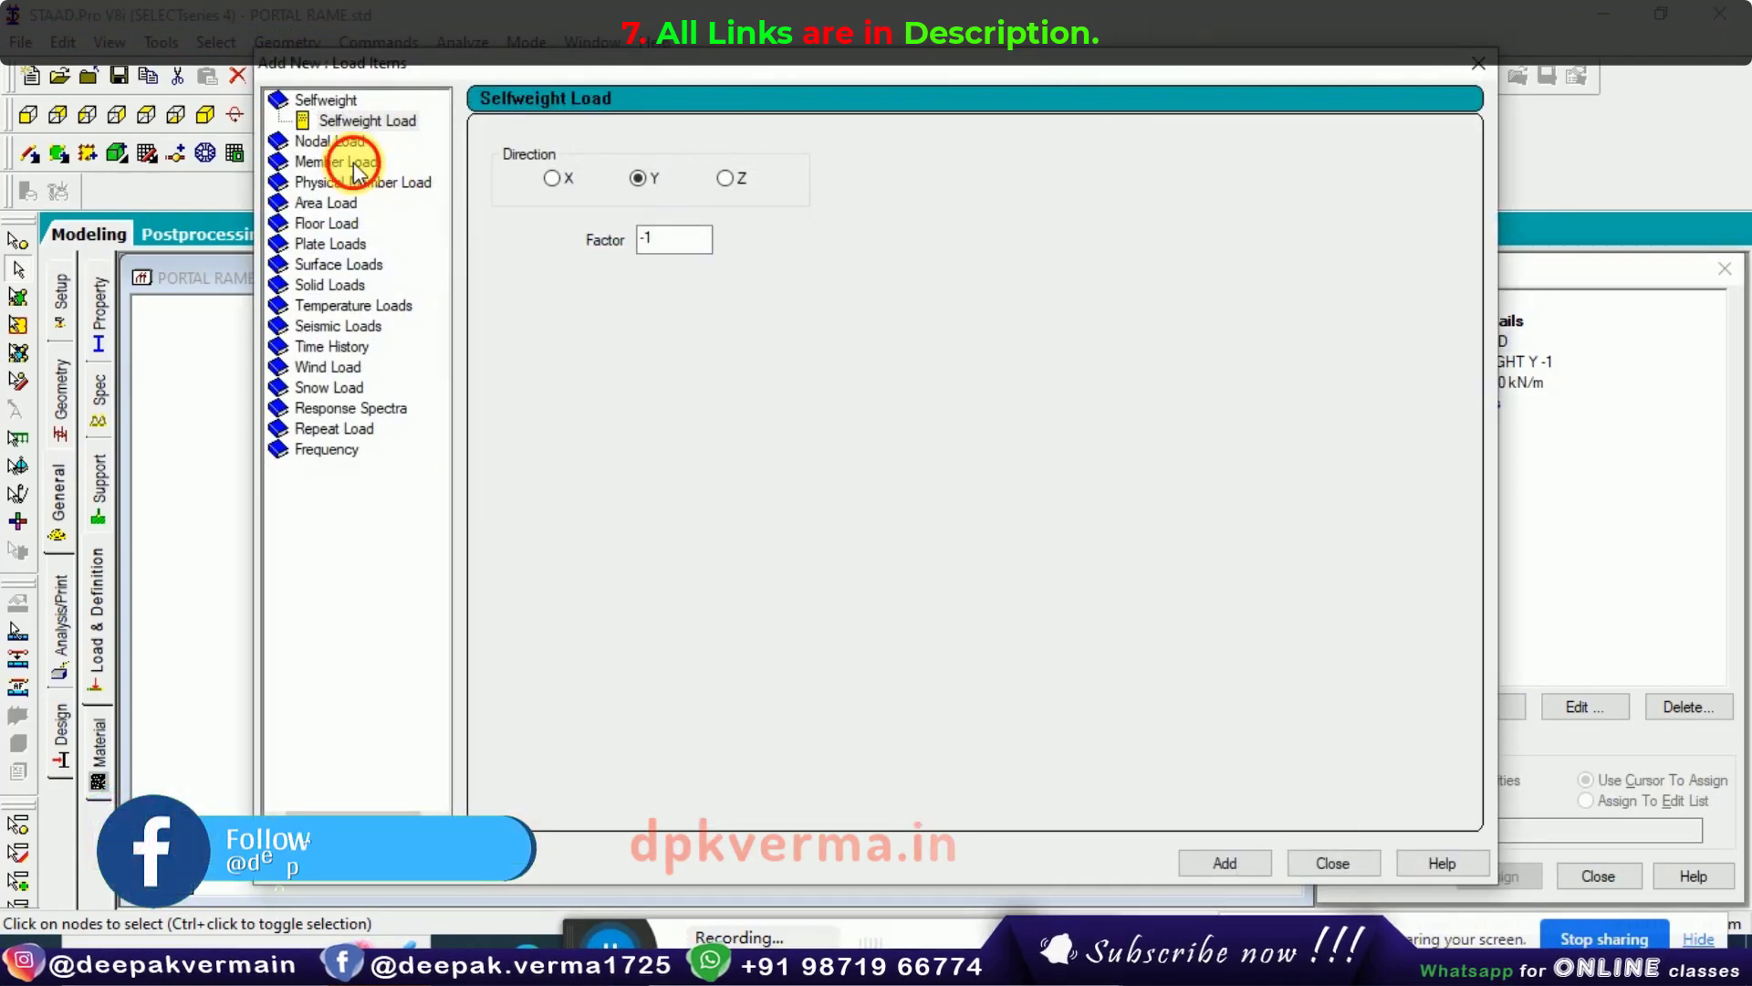
left_click(354, 169)
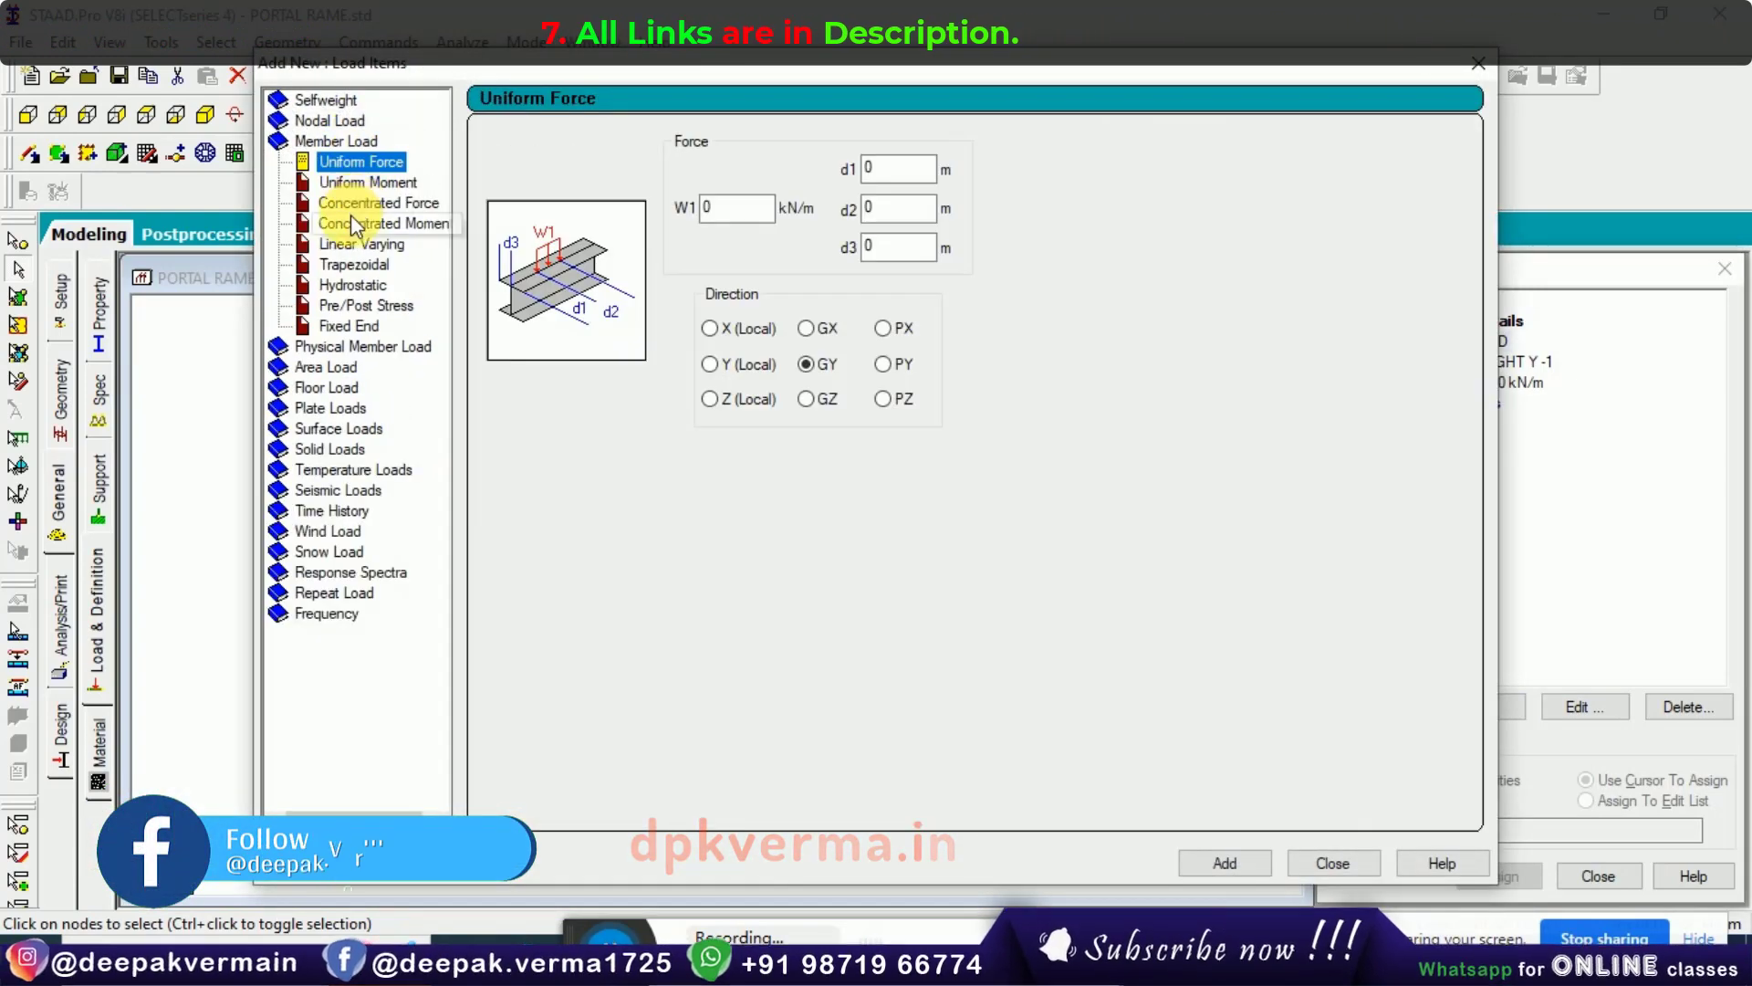
left_click(383, 202)
type("25")
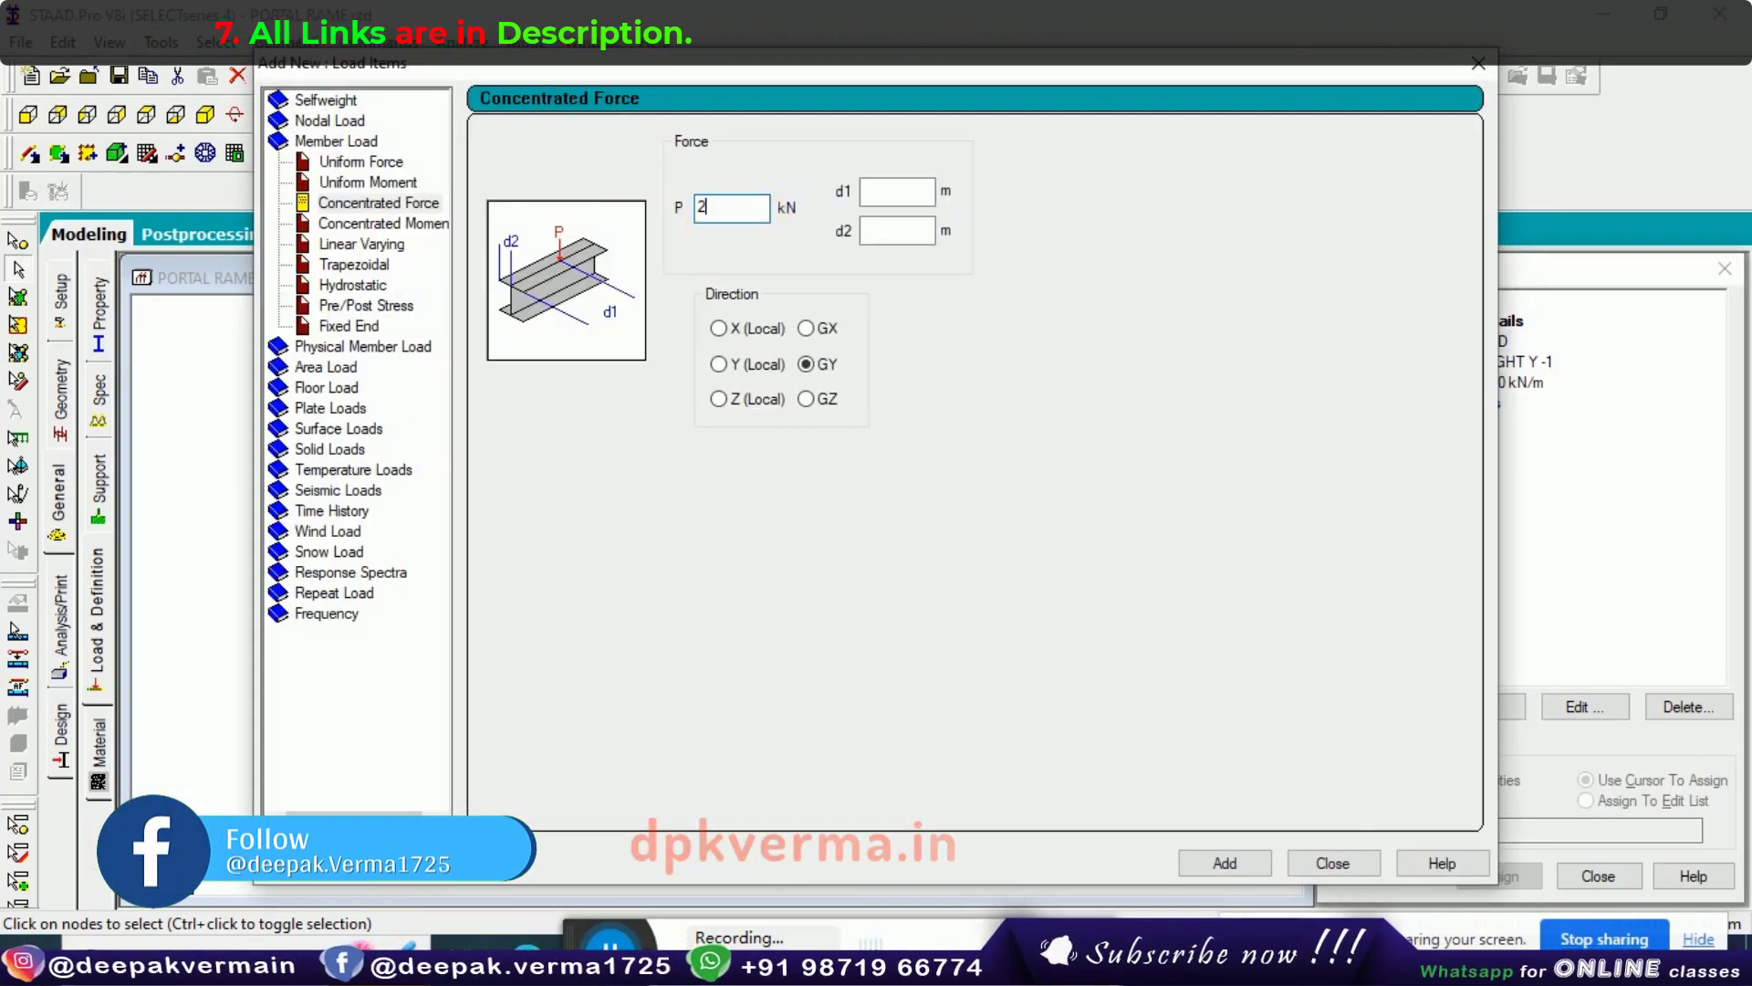
left_click(807, 329)
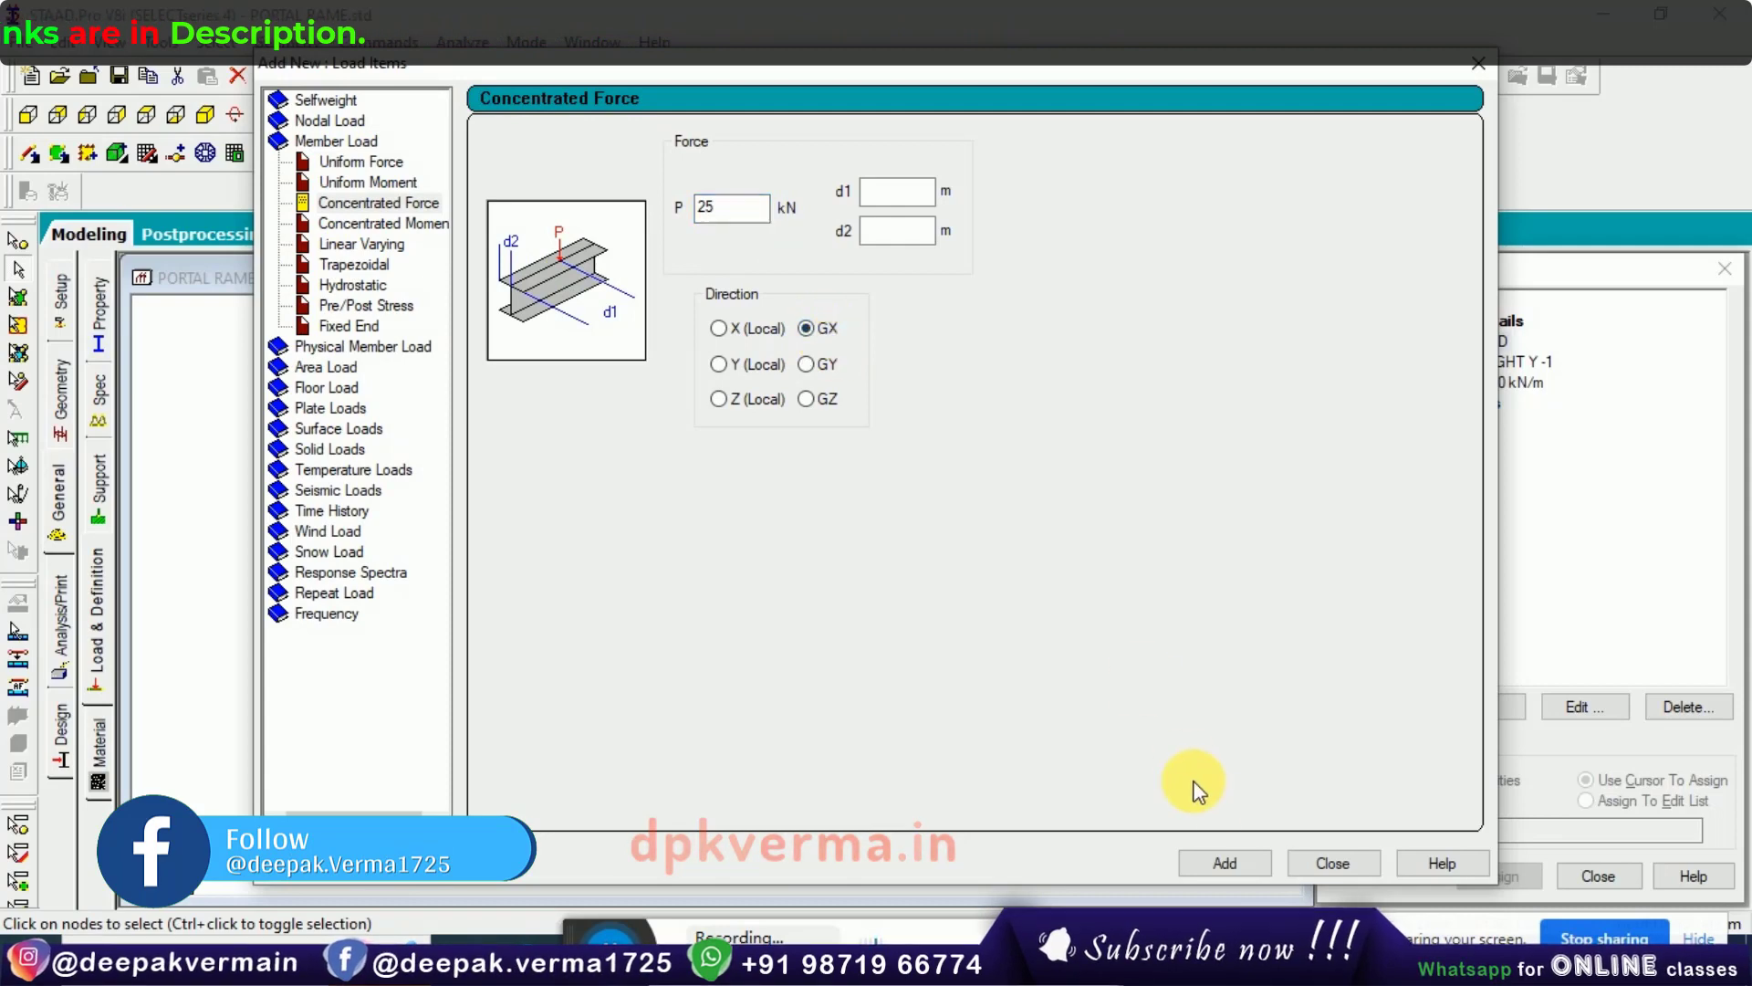
left_click(1234, 860)
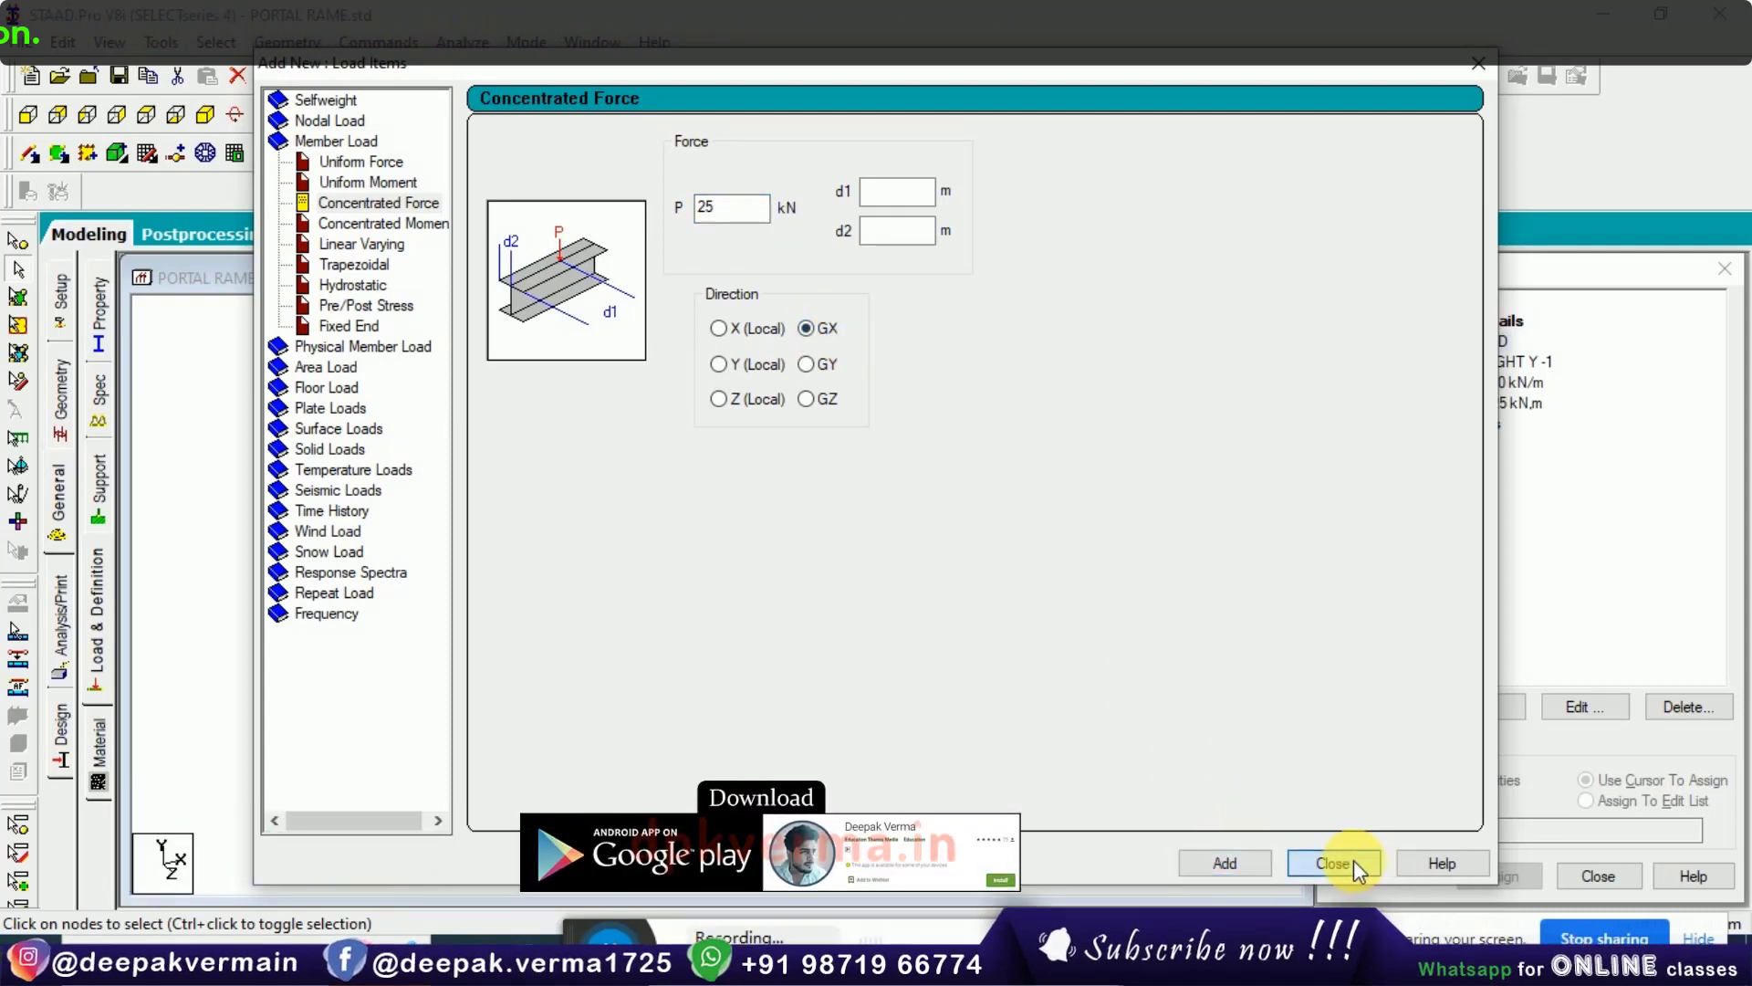
left_click(1354, 859)
Assign the self-weight load to all members in the view.
left_click(1493, 362)
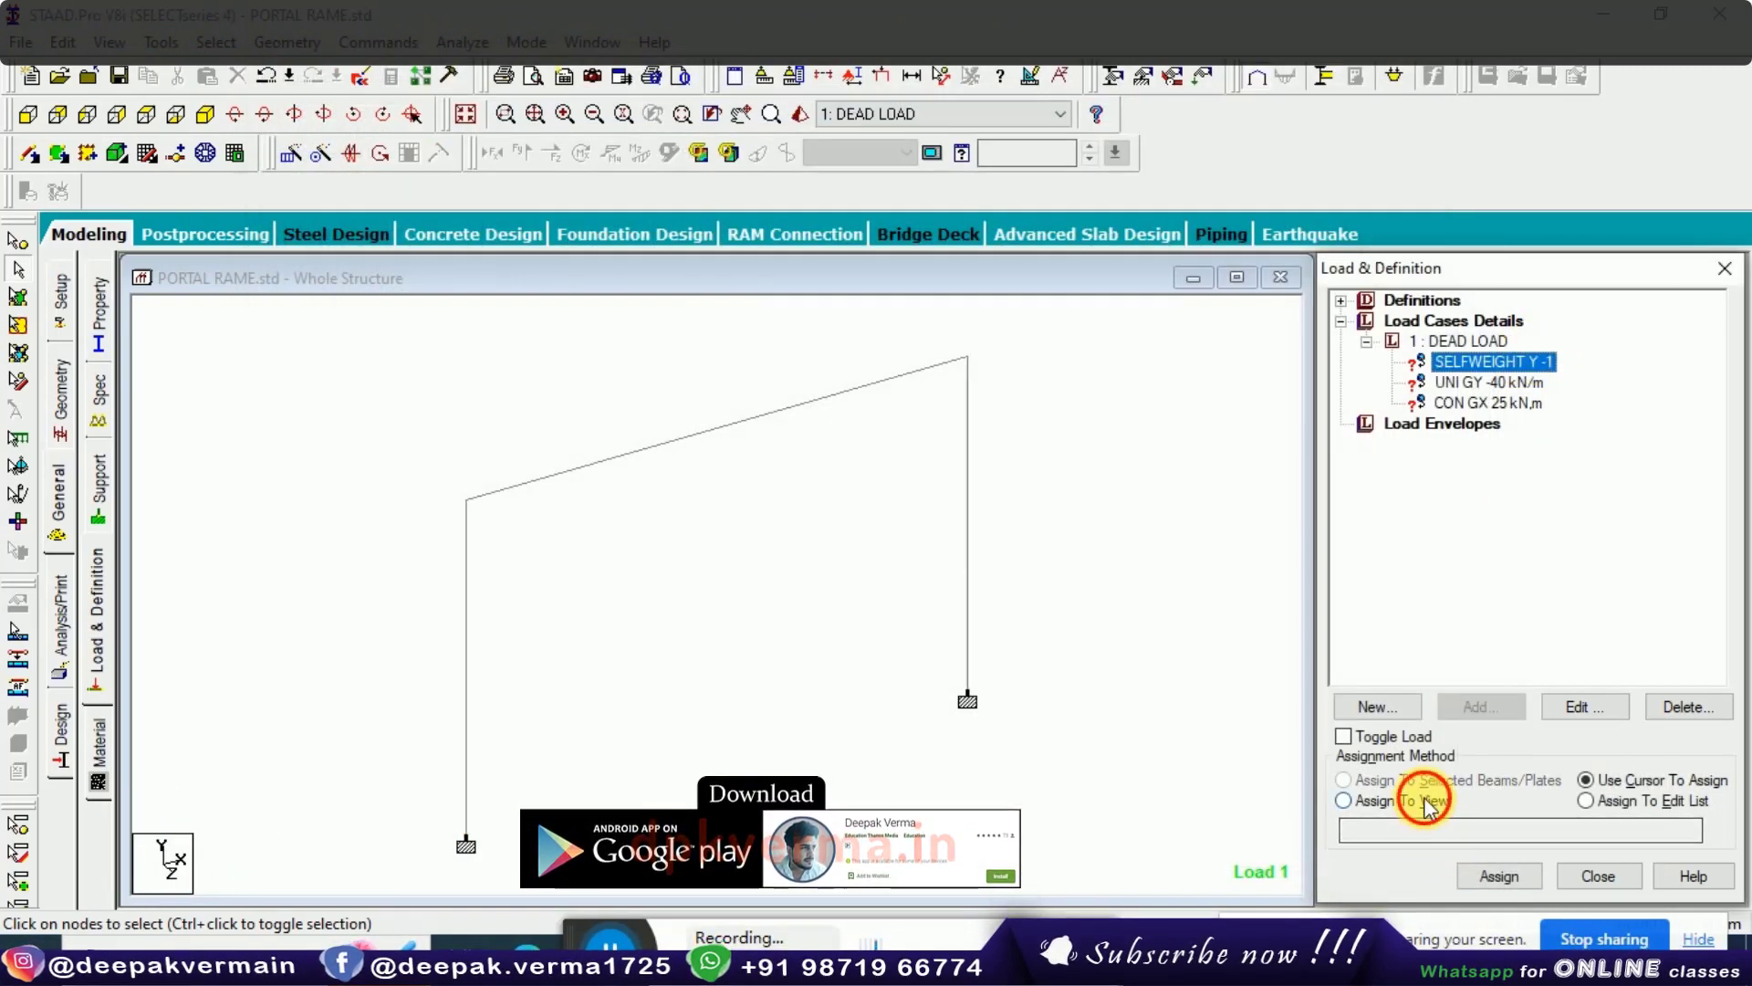
left_click(1345, 800)
left_click(1499, 876)
Confirm self-weight on all members and assign the -40 kN/m UDL to the inclined beam.
left_click(1563, 645)
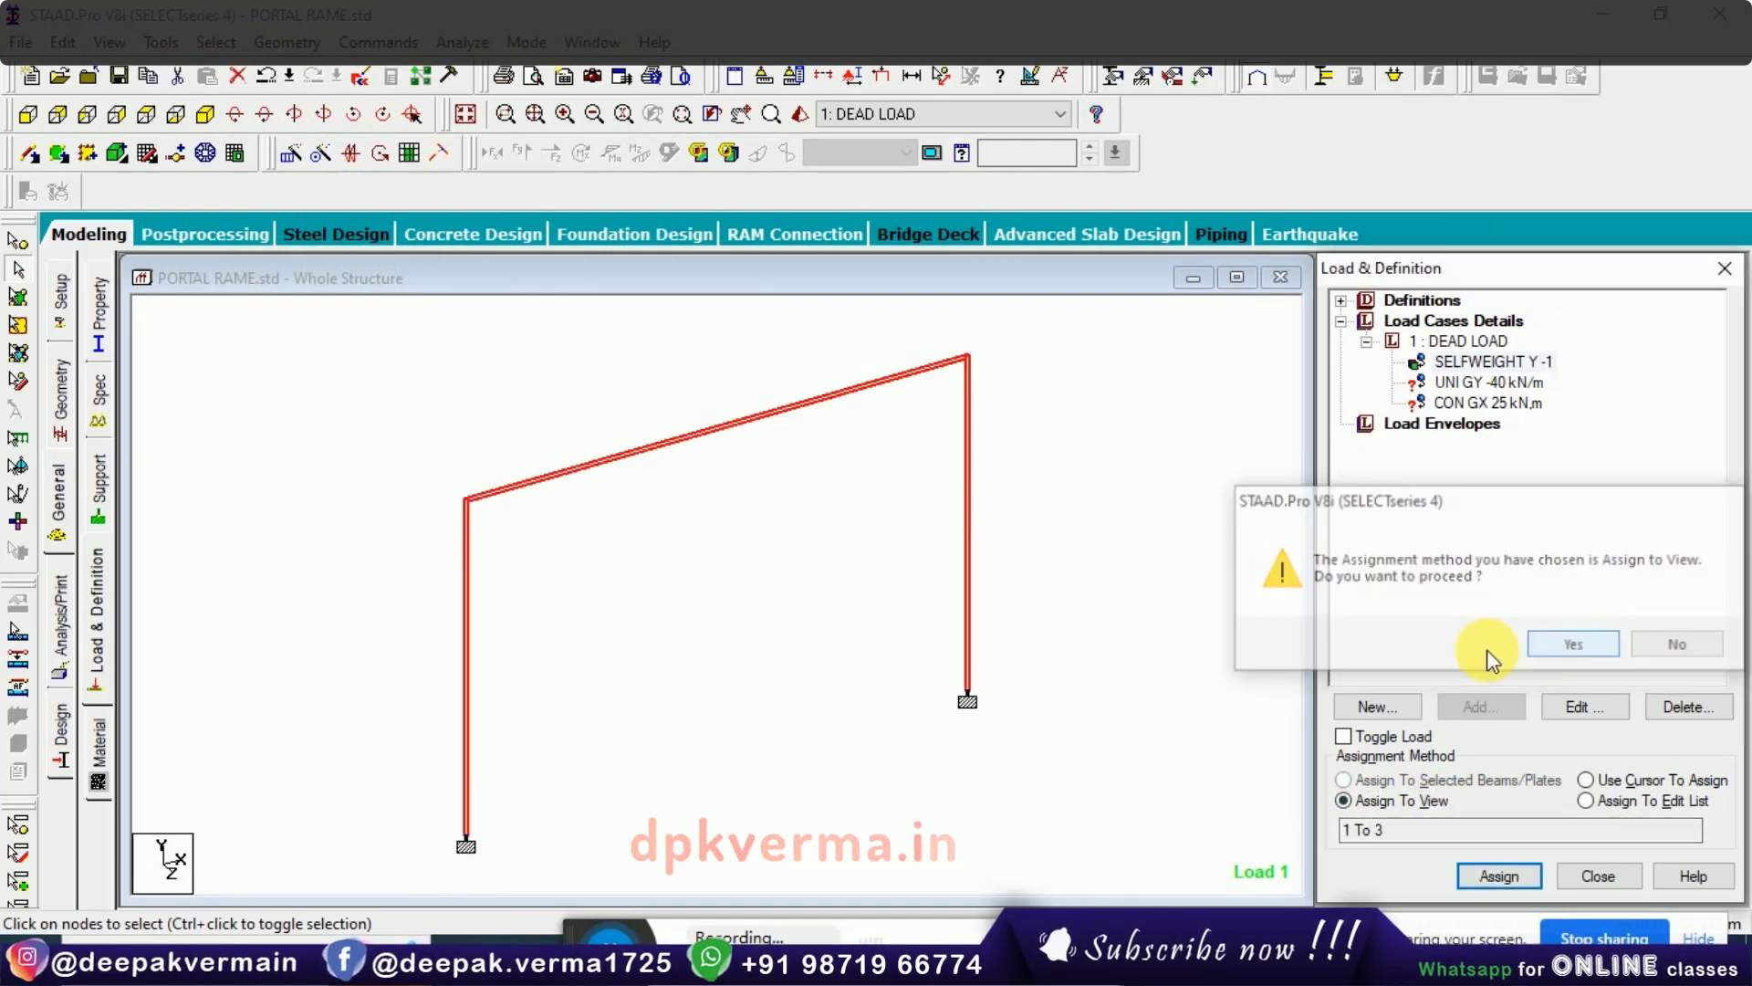
left_click(1454, 382)
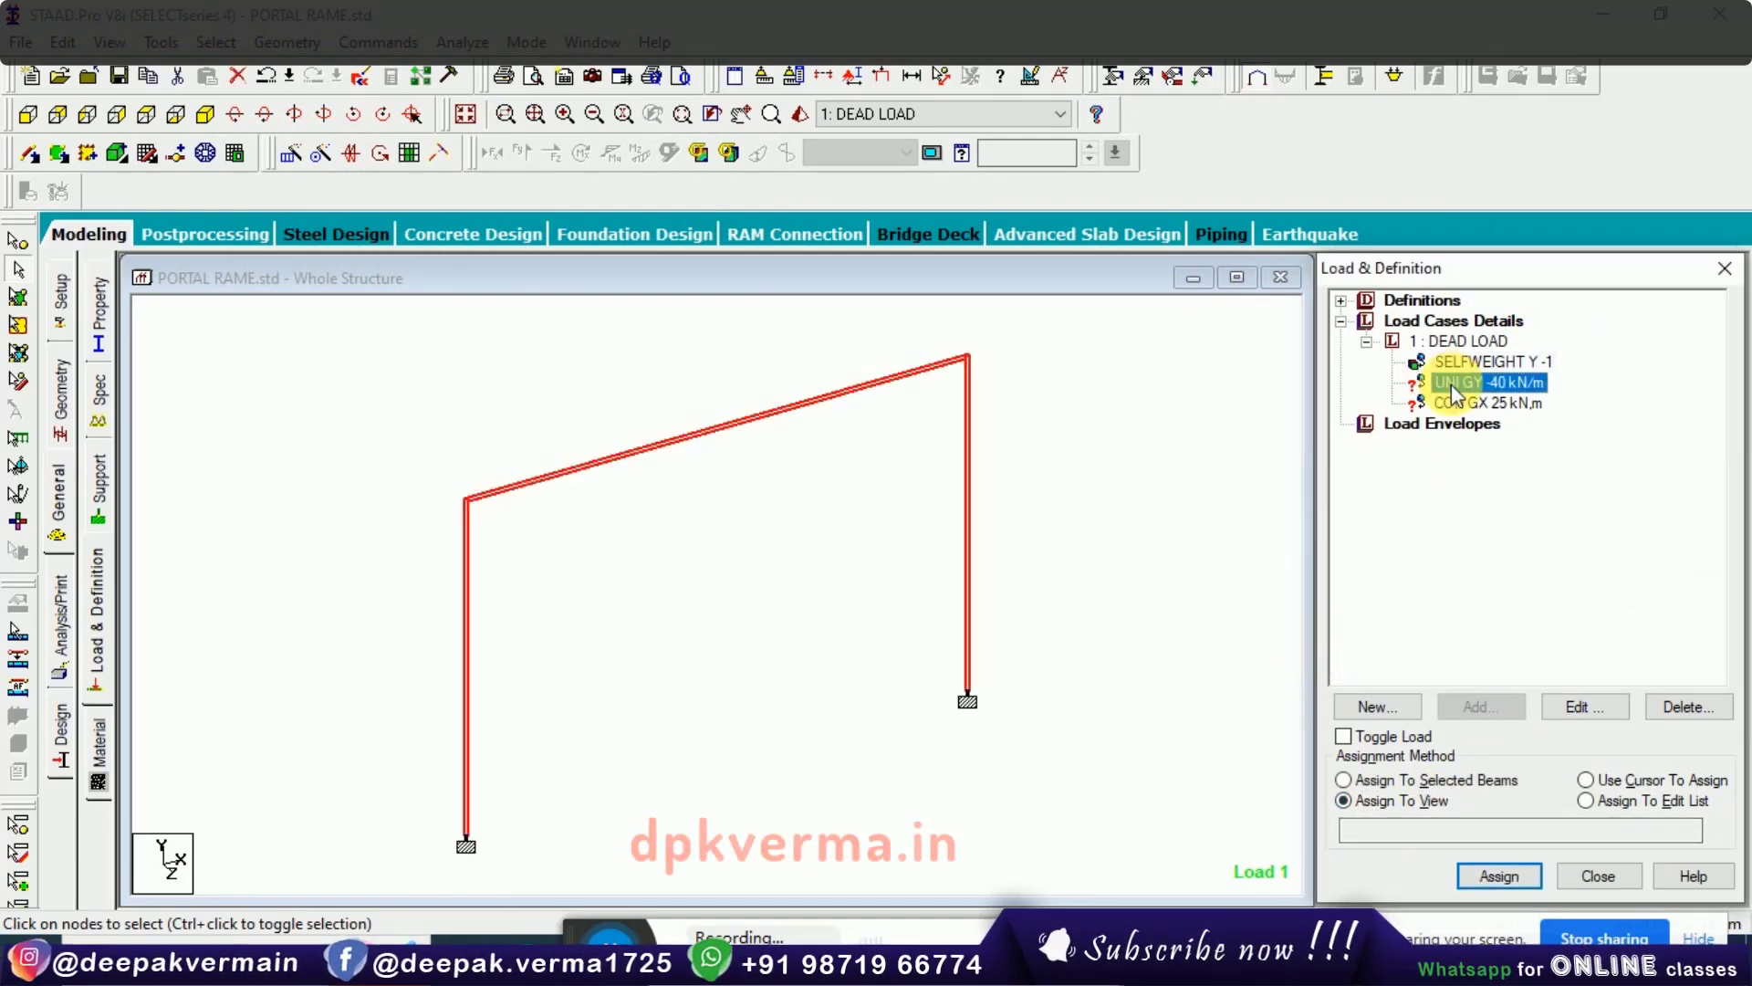
left_click(1116, 470)
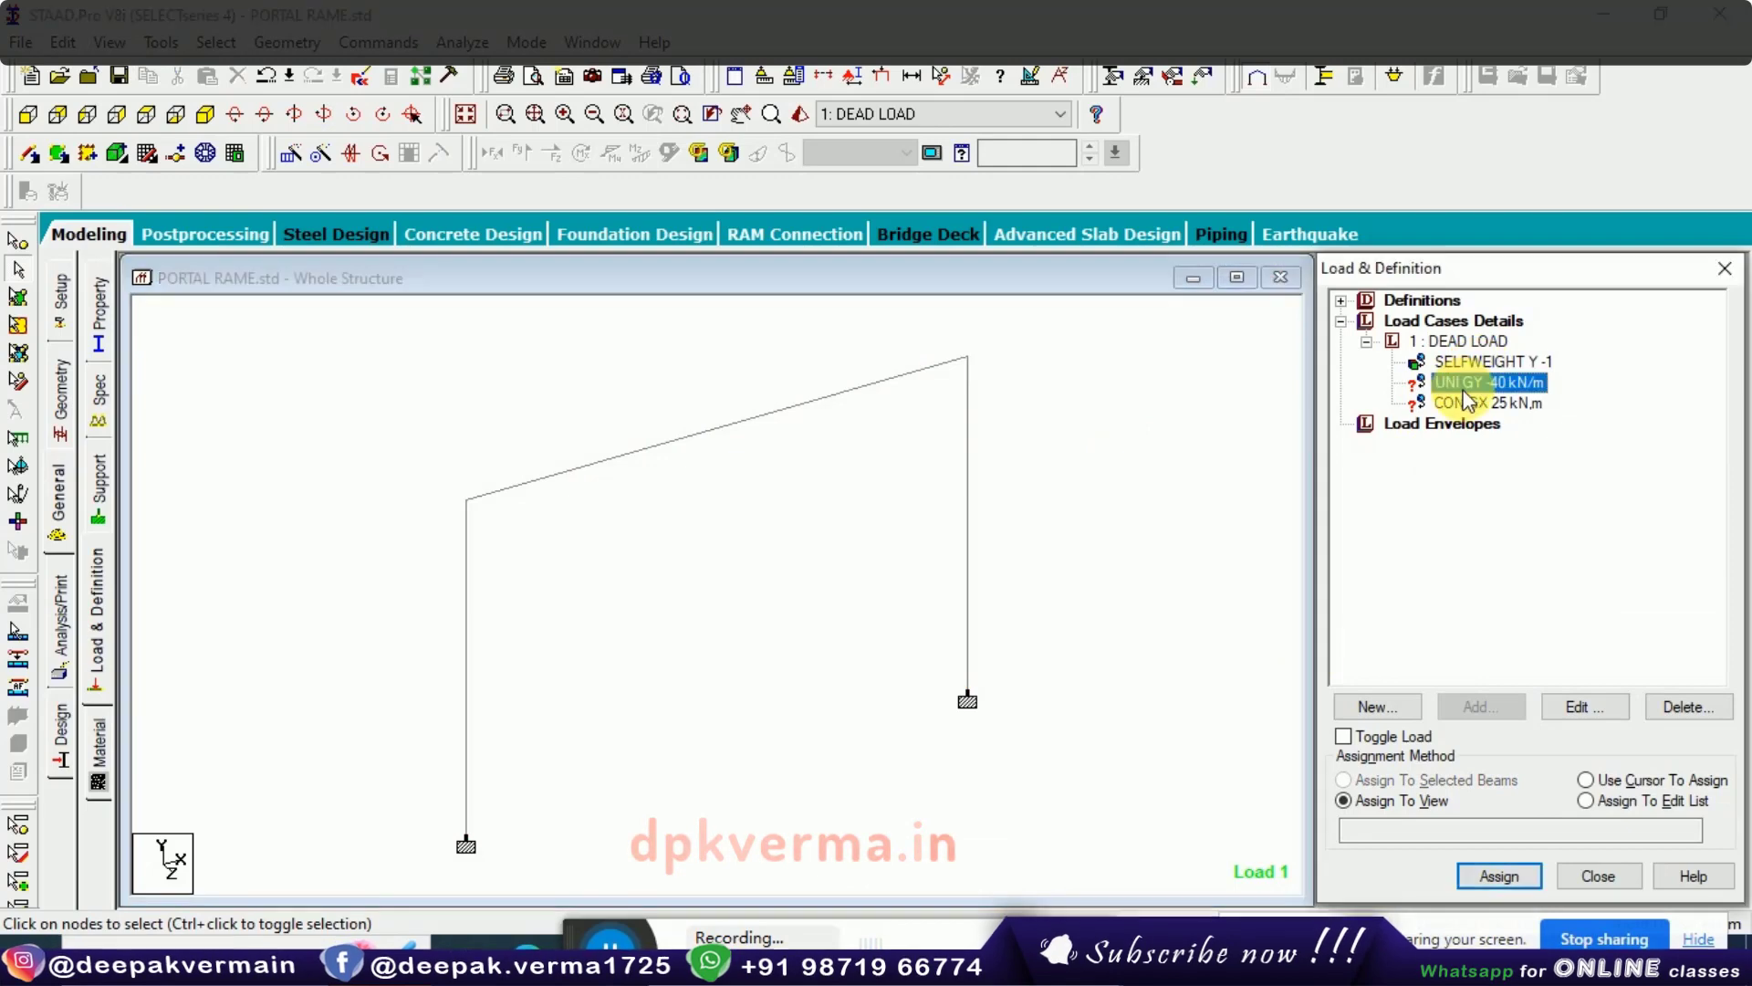
left_click(809, 414)
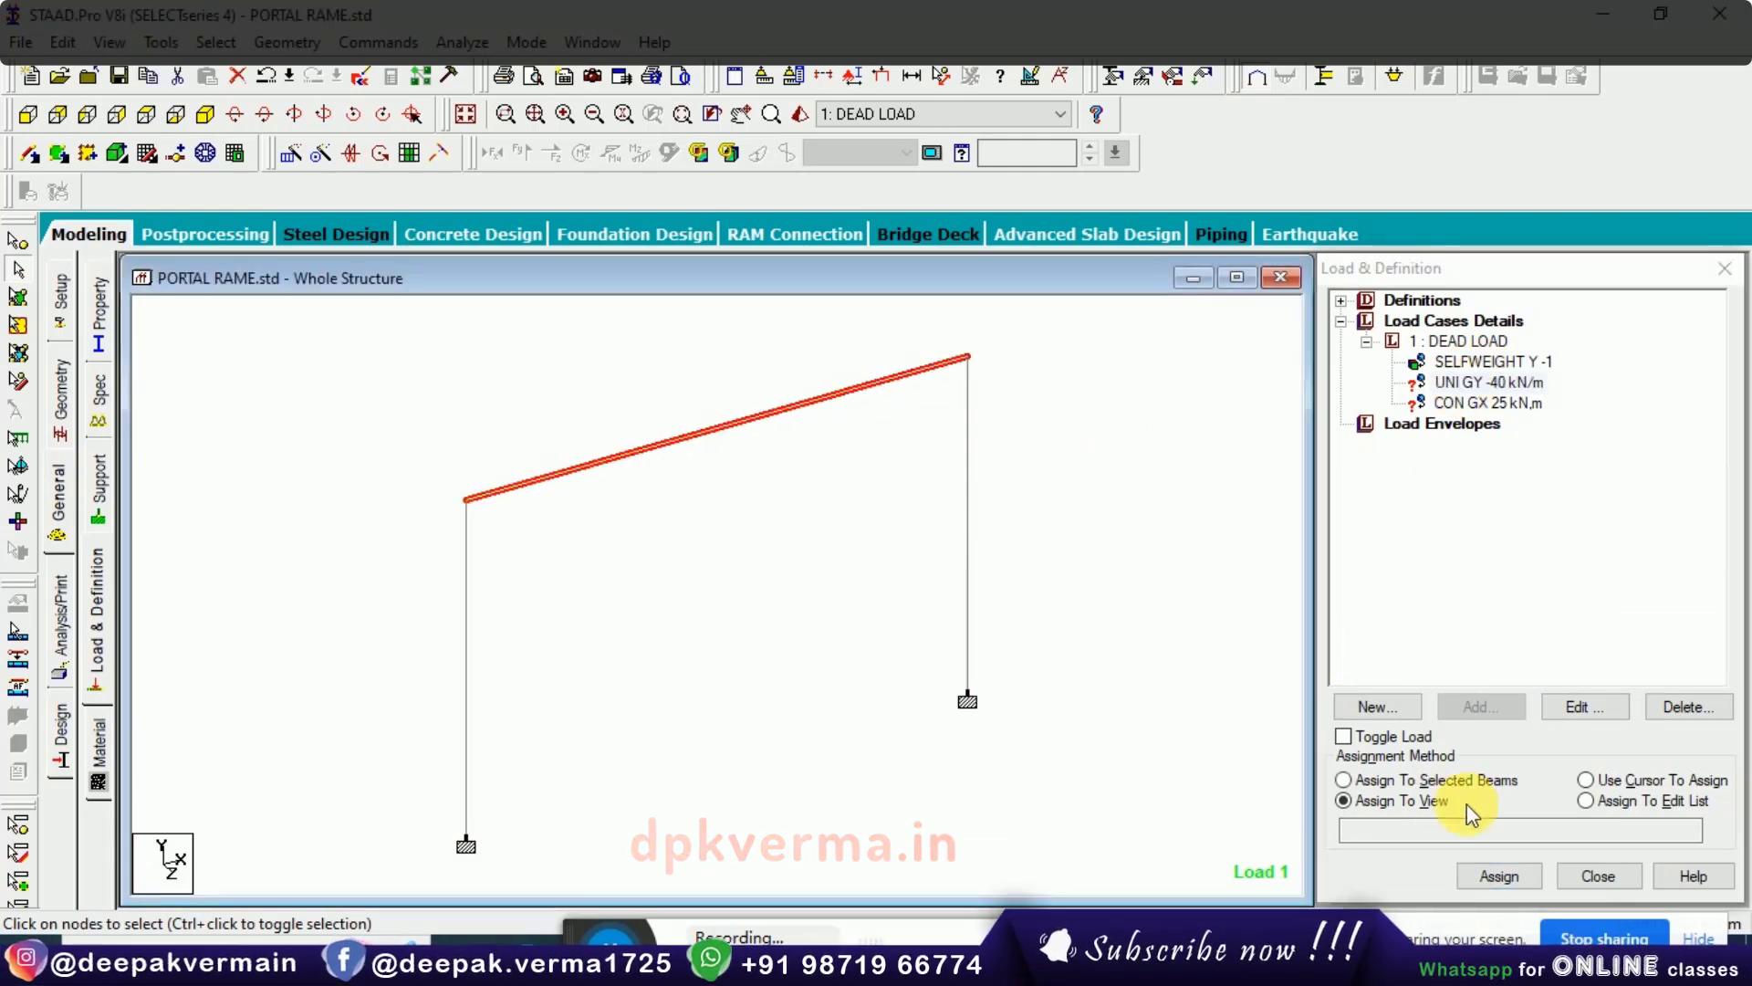
left_click(1484, 782)
left_click(1499, 876)
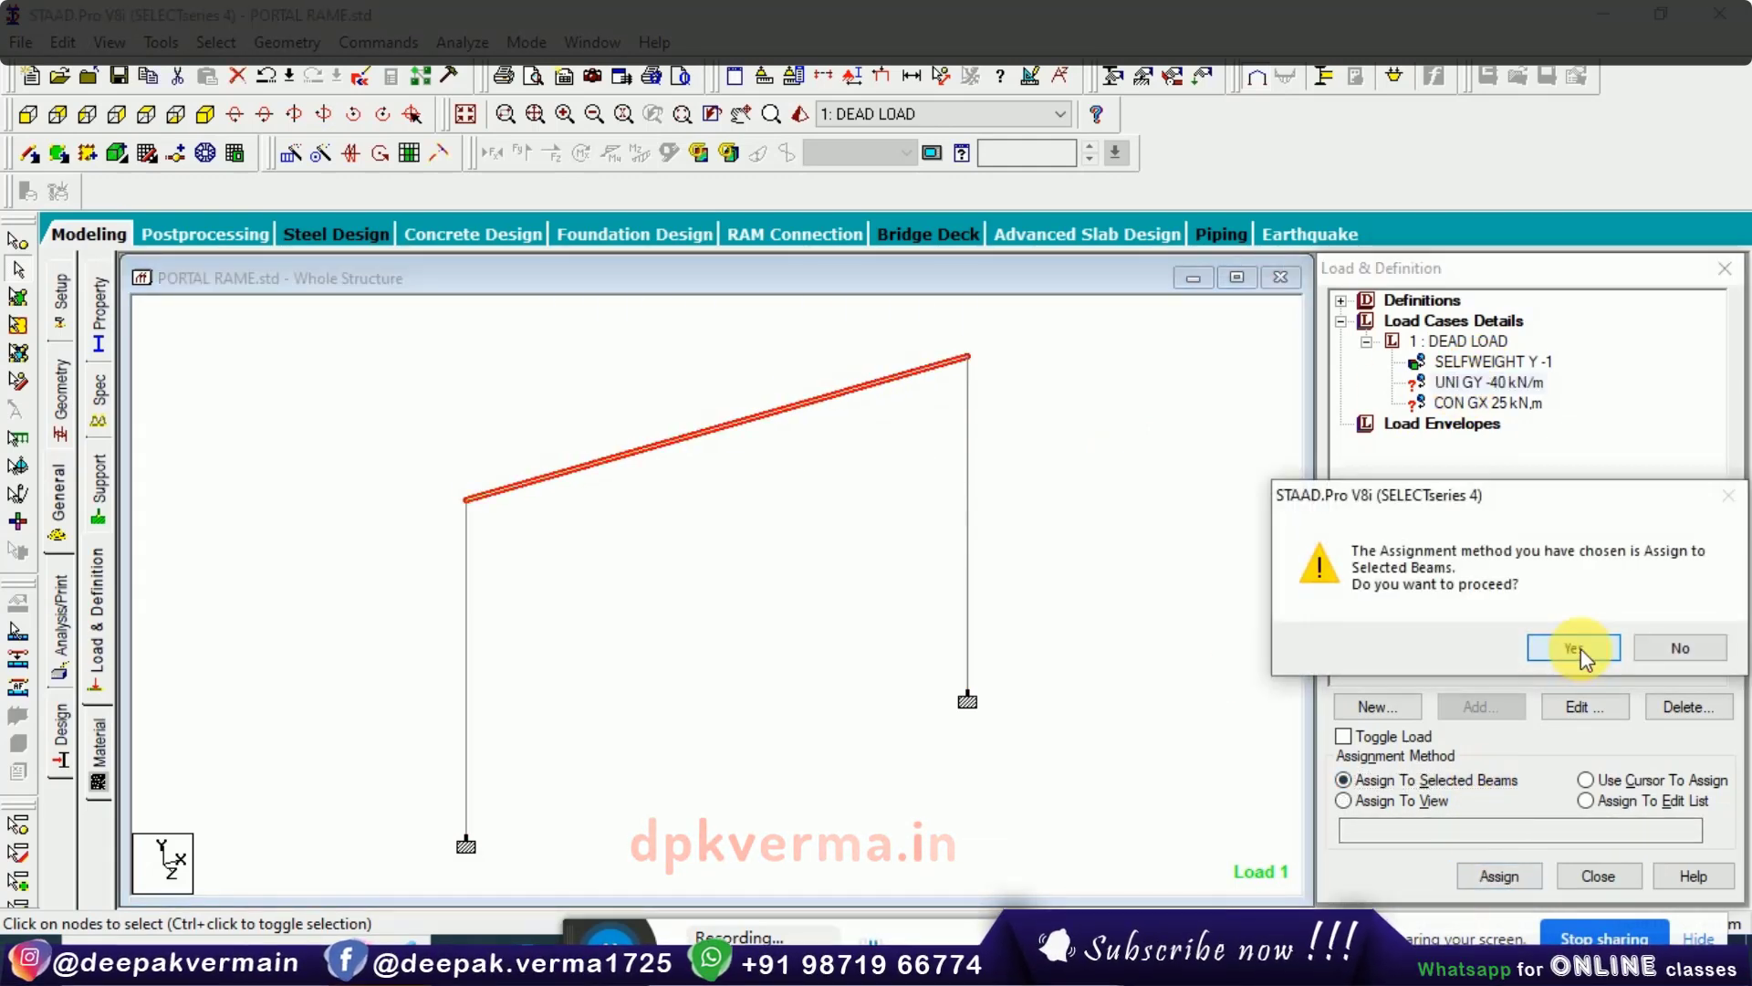
left_click(1568, 647)
Assign the 25 kN GX concentrated load to the left column, beam 1.
left_click(1486, 404)
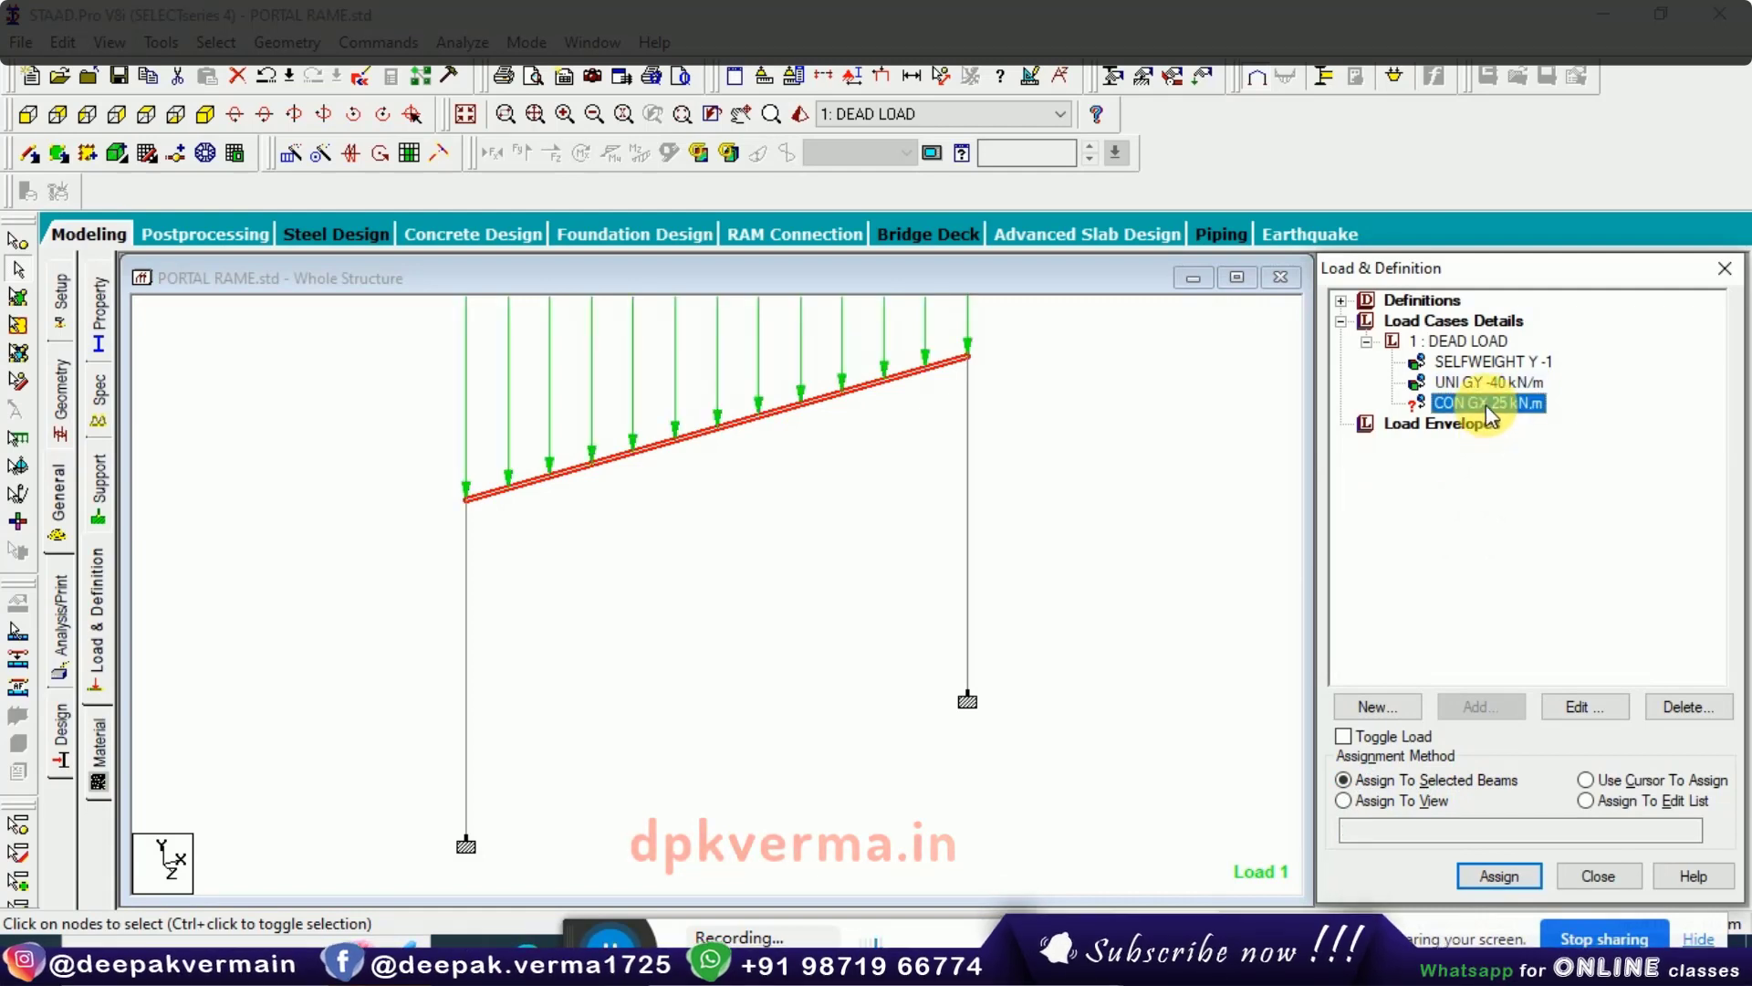
left_click(466, 605)
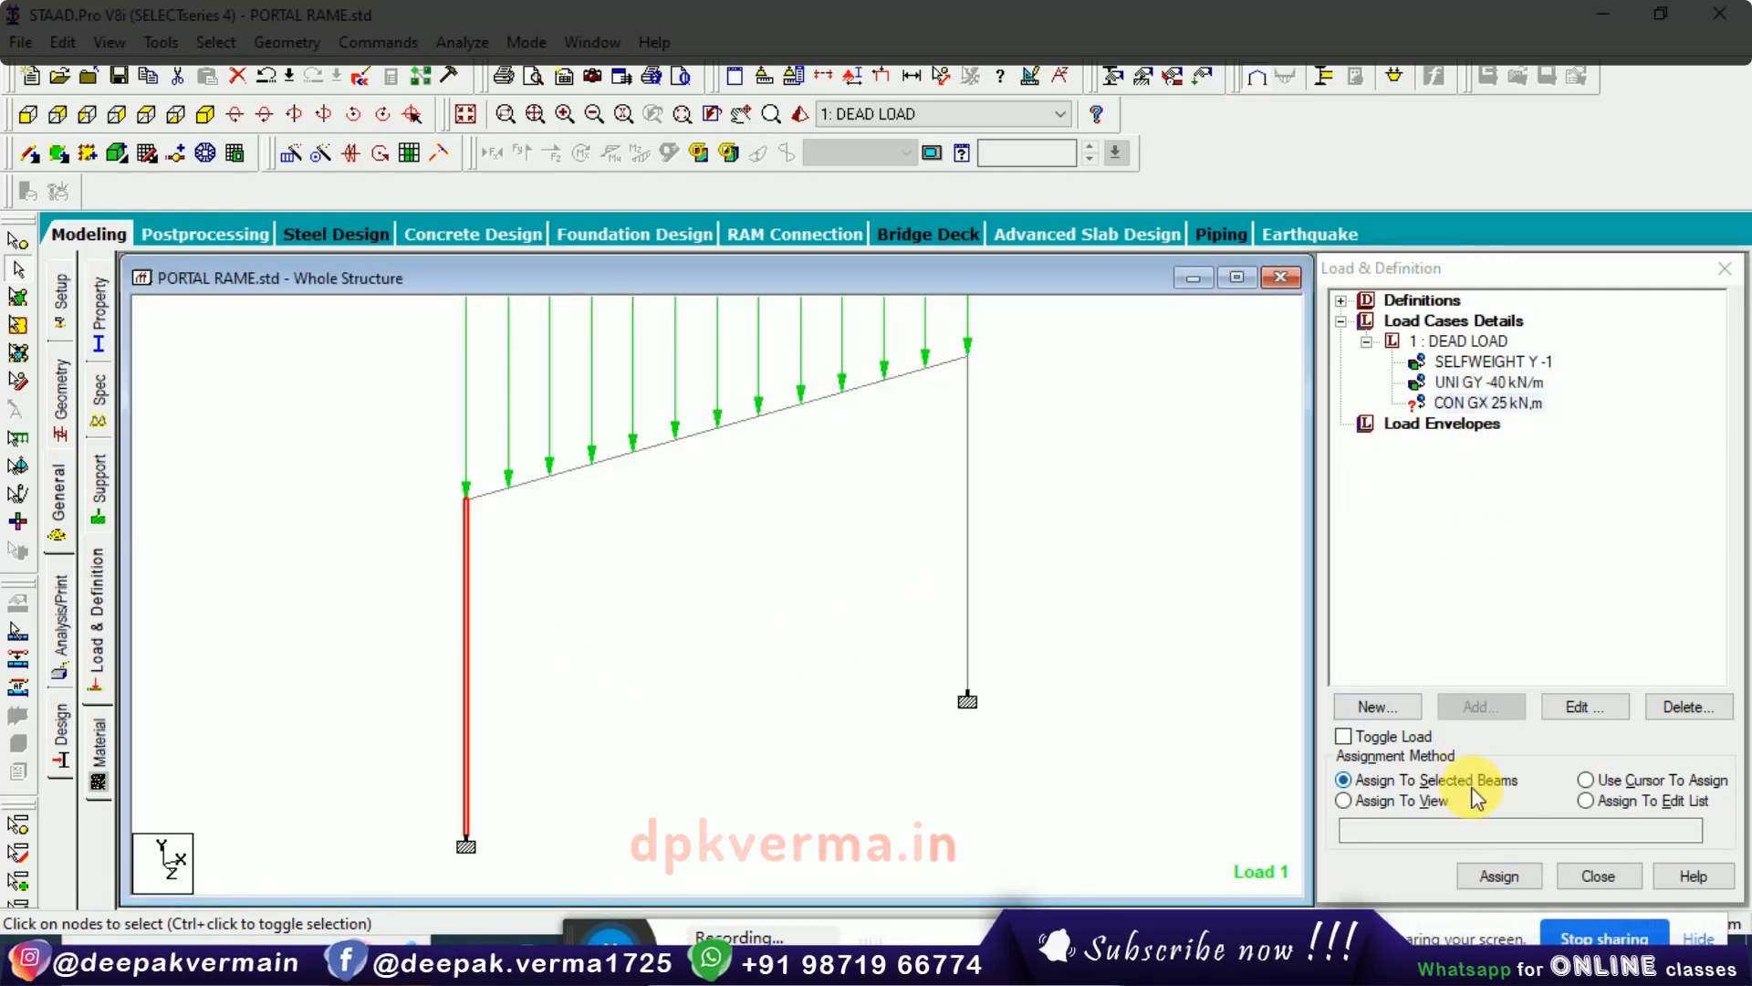
left_click(1501, 878)
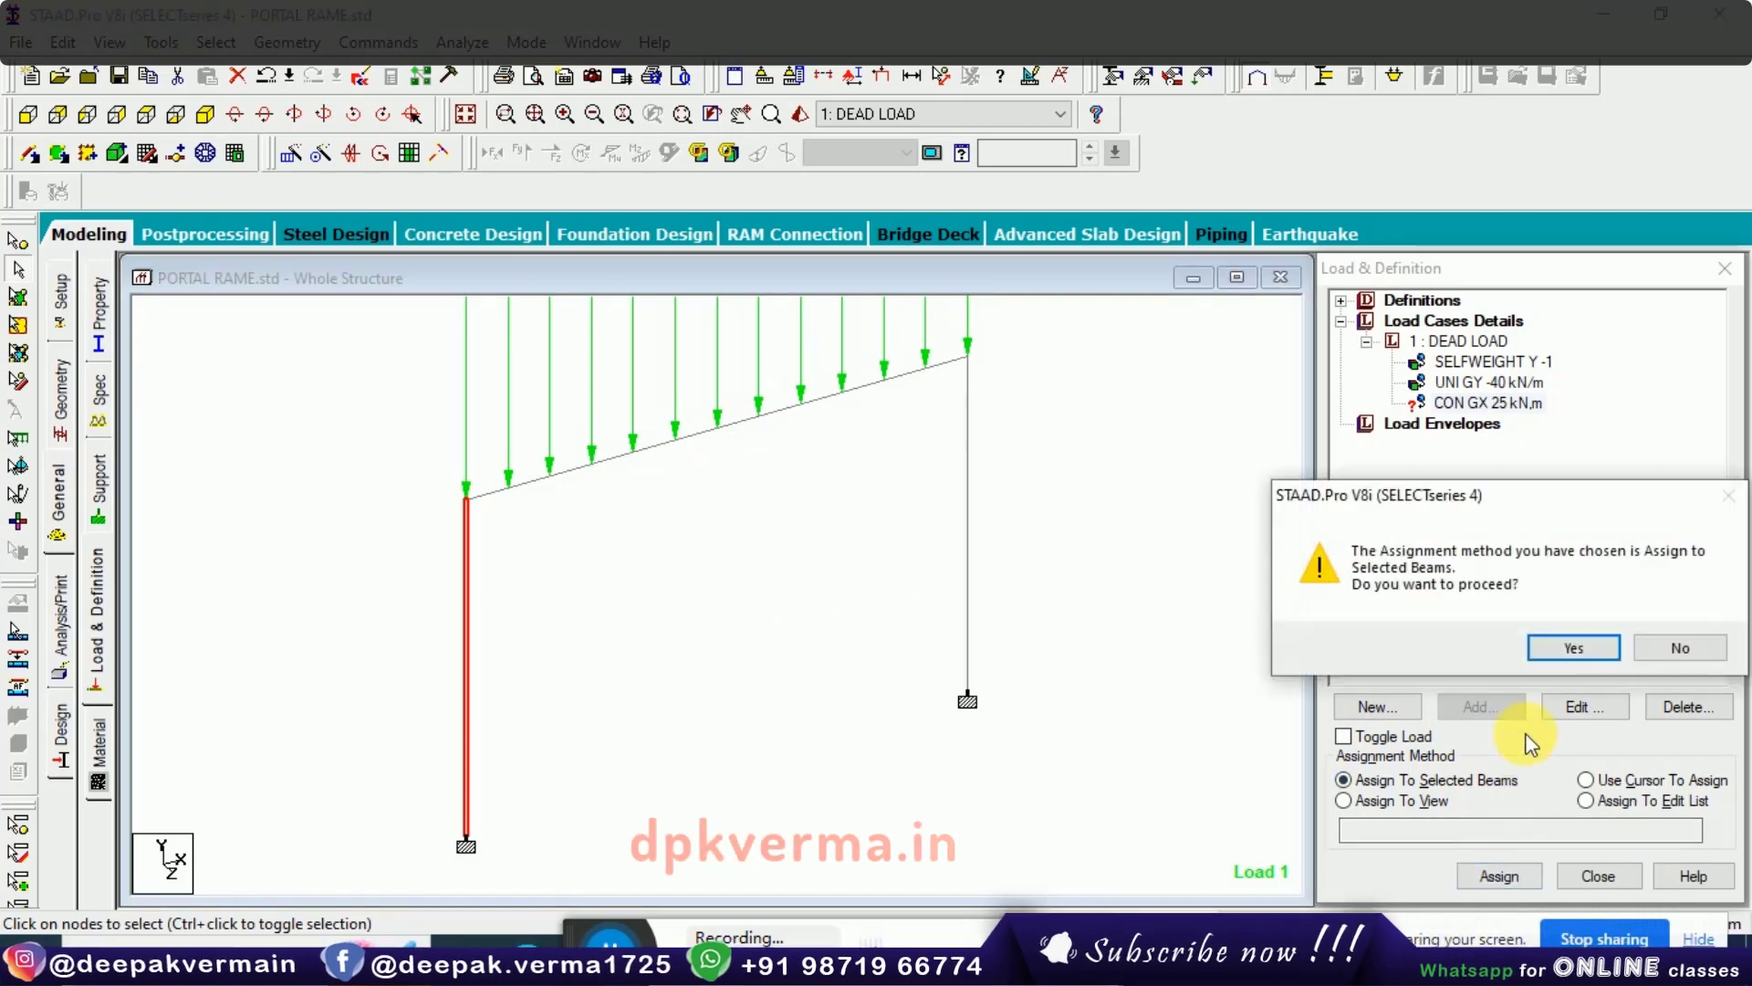
left_click(1539, 650)
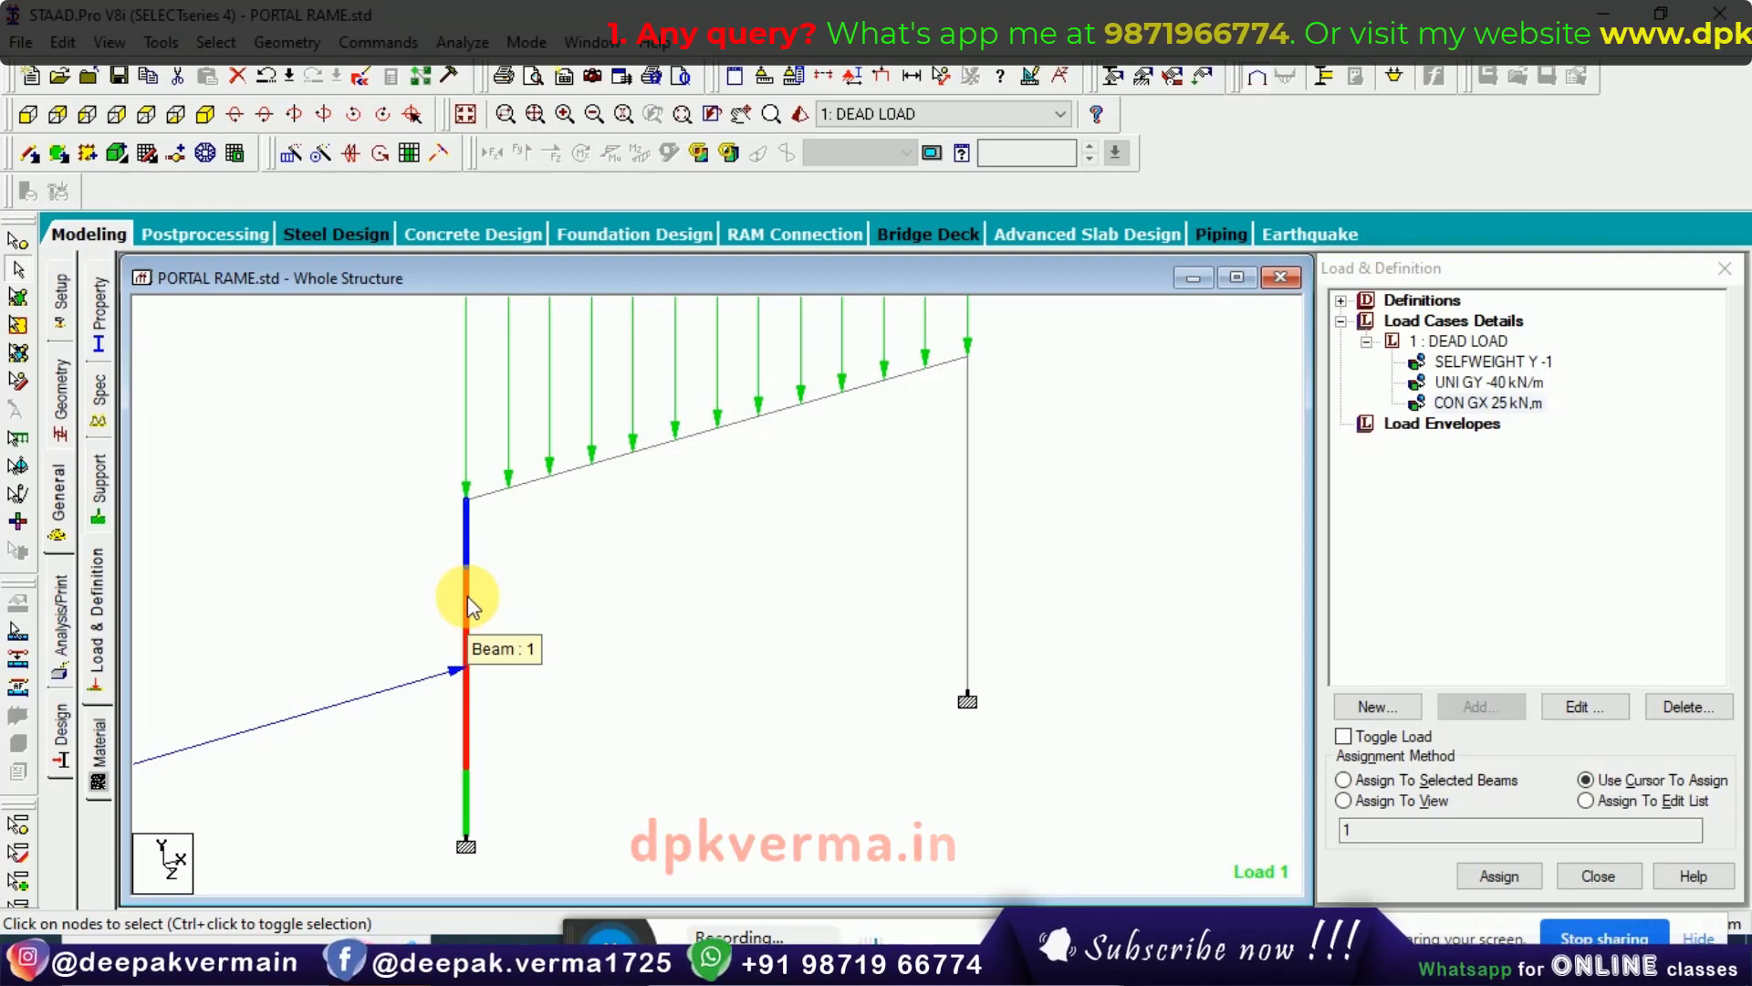
Edit the 25 kN point load to sit at d1 = 1 m on the left column.
left_click(471, 606)
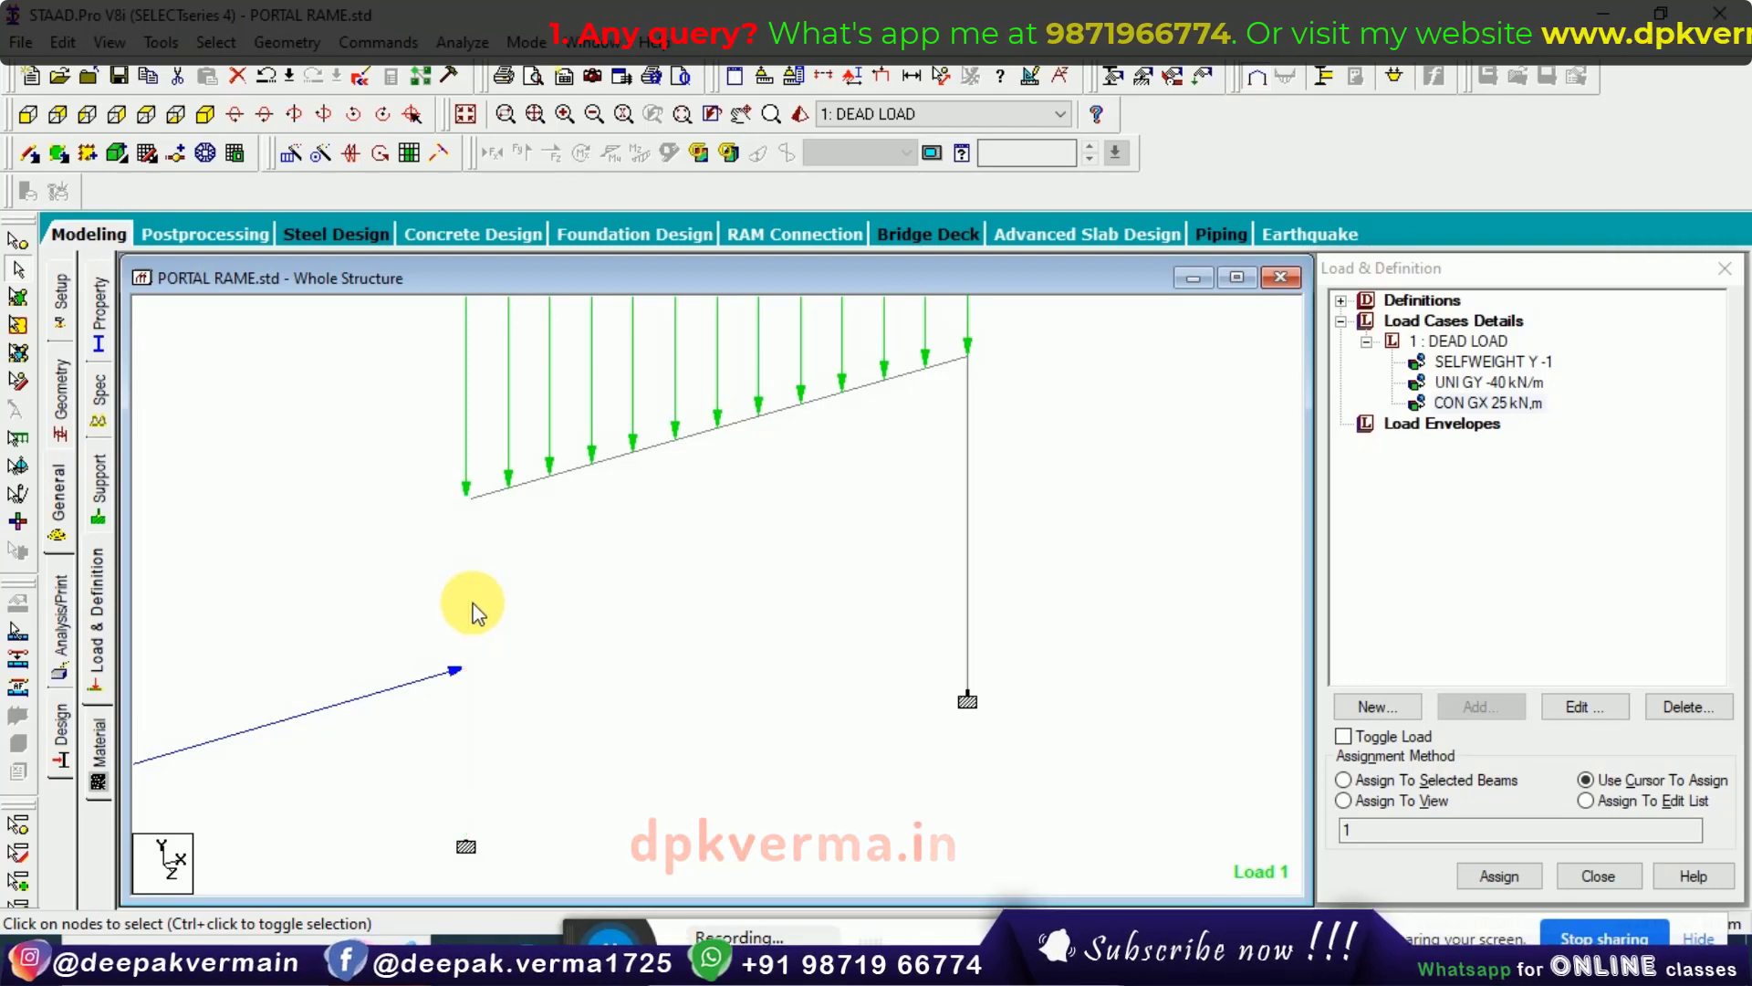
left_click(1486, 403)
left_click(1572, 707)
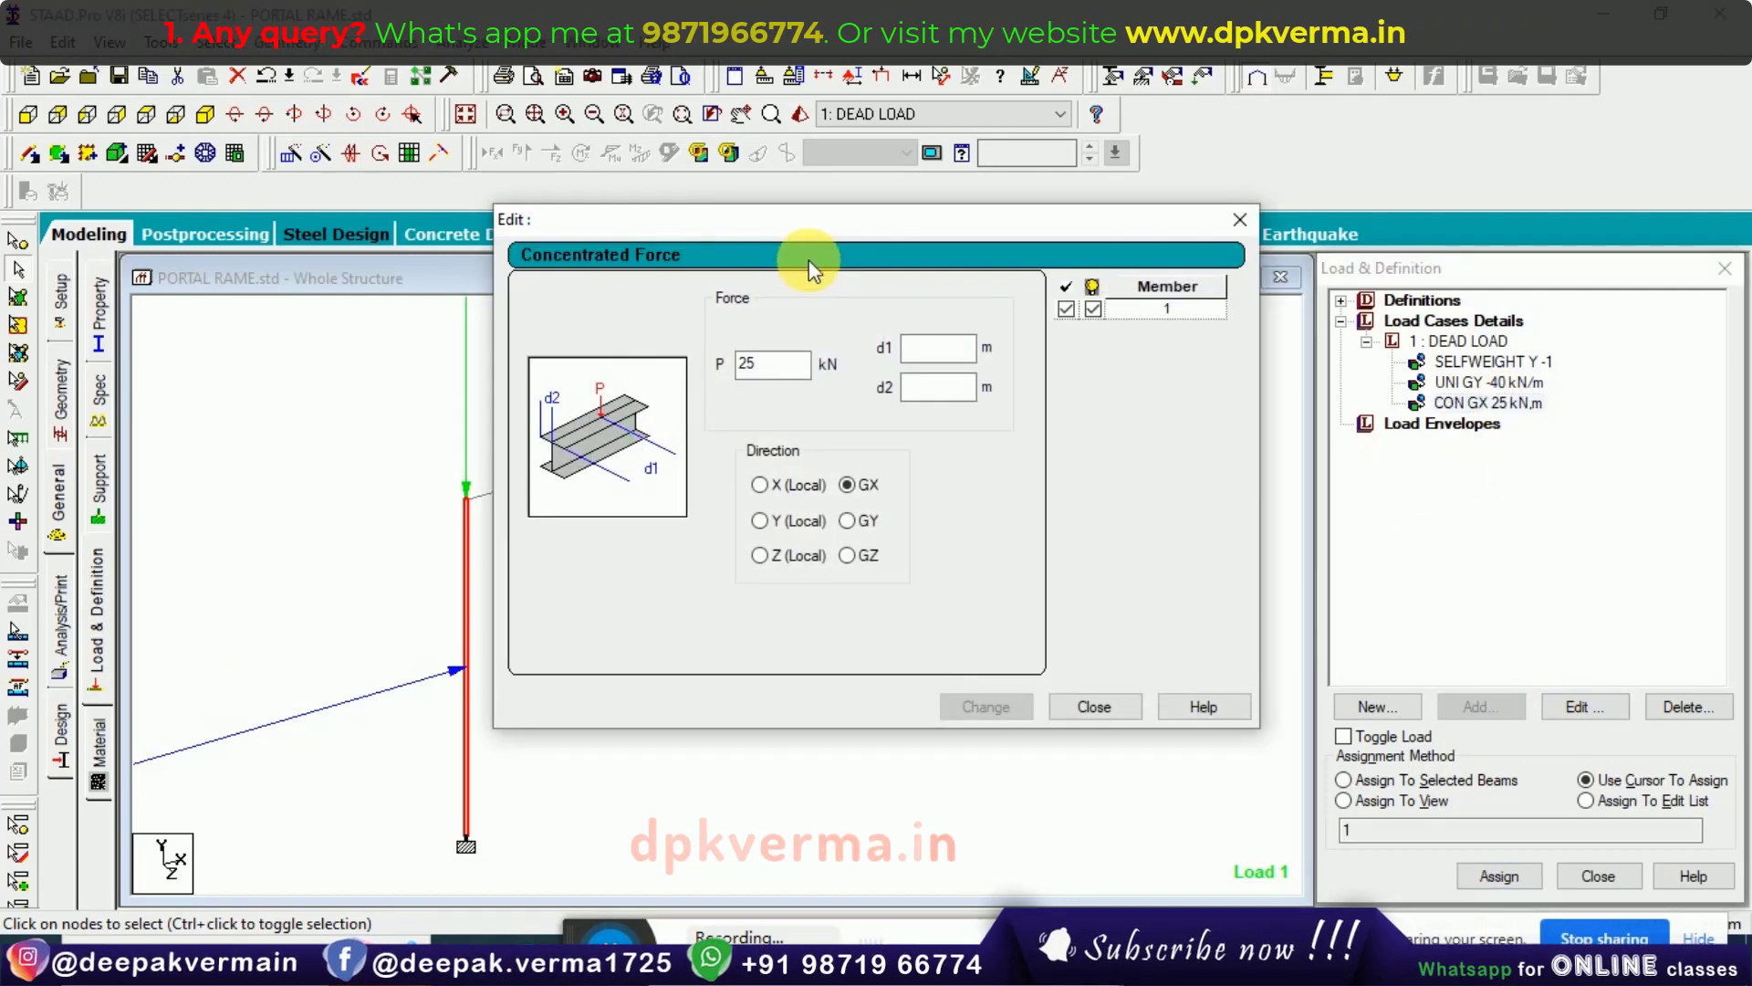
left_click_drag(1034, 239, 1299, 251)
left_click(1196, 361)
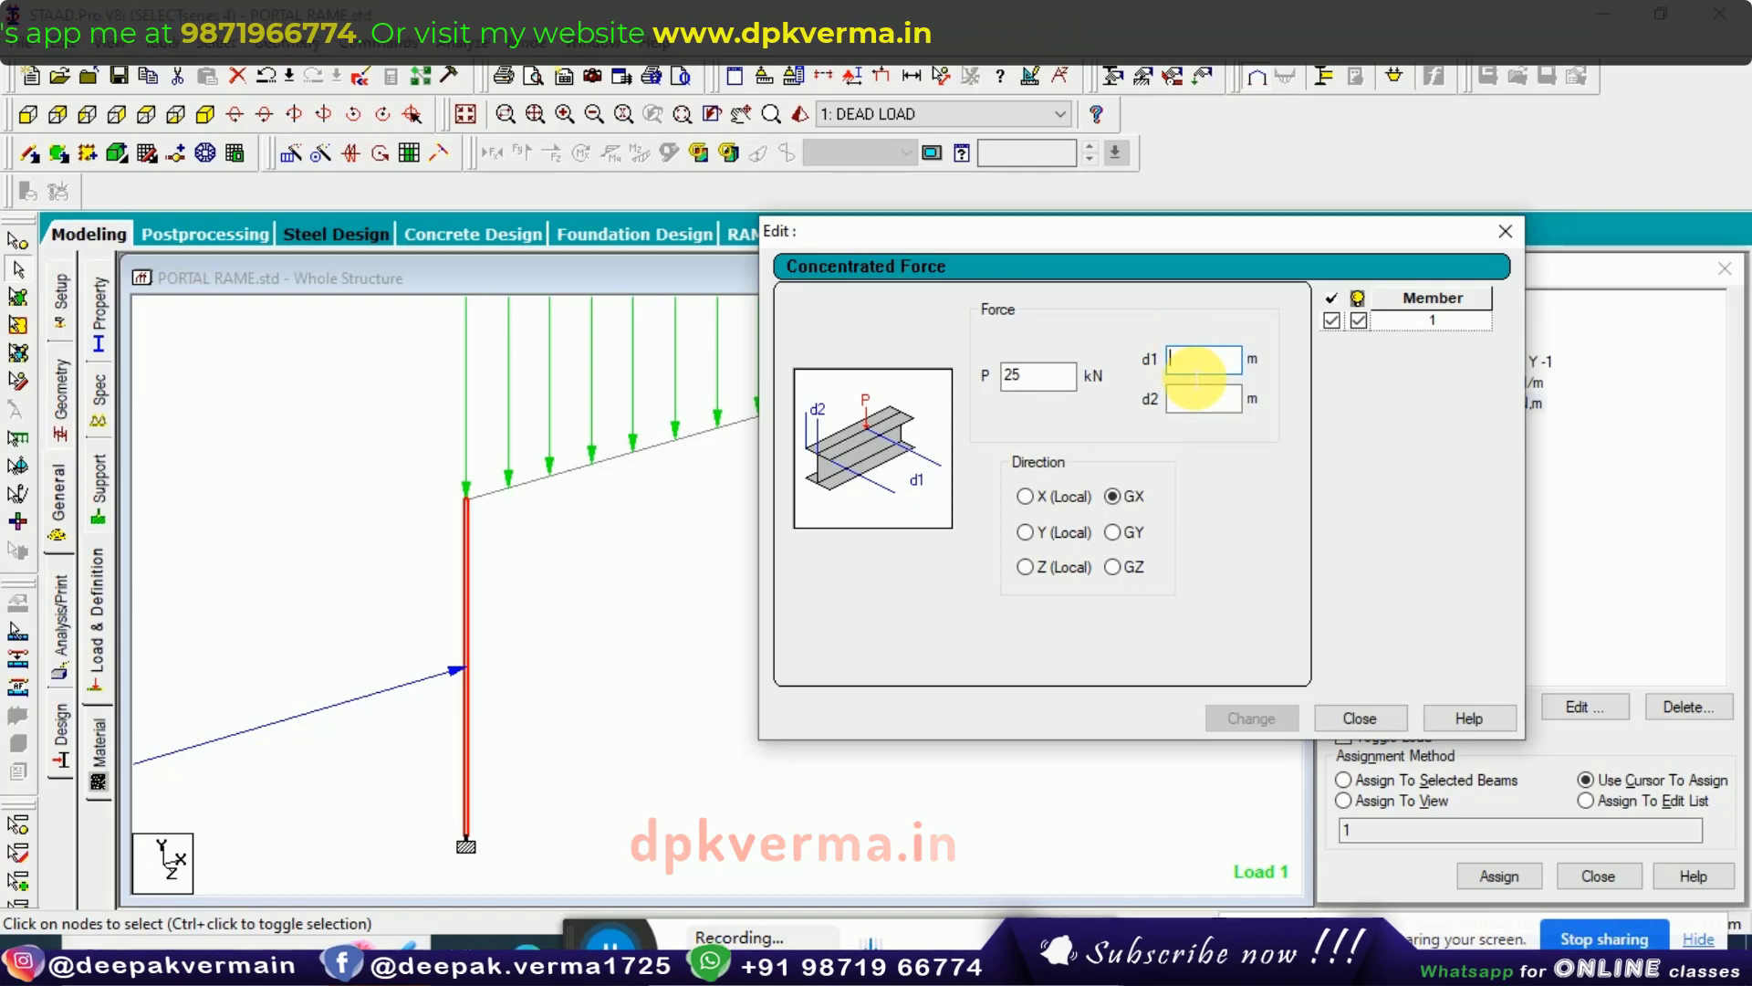
type("1")
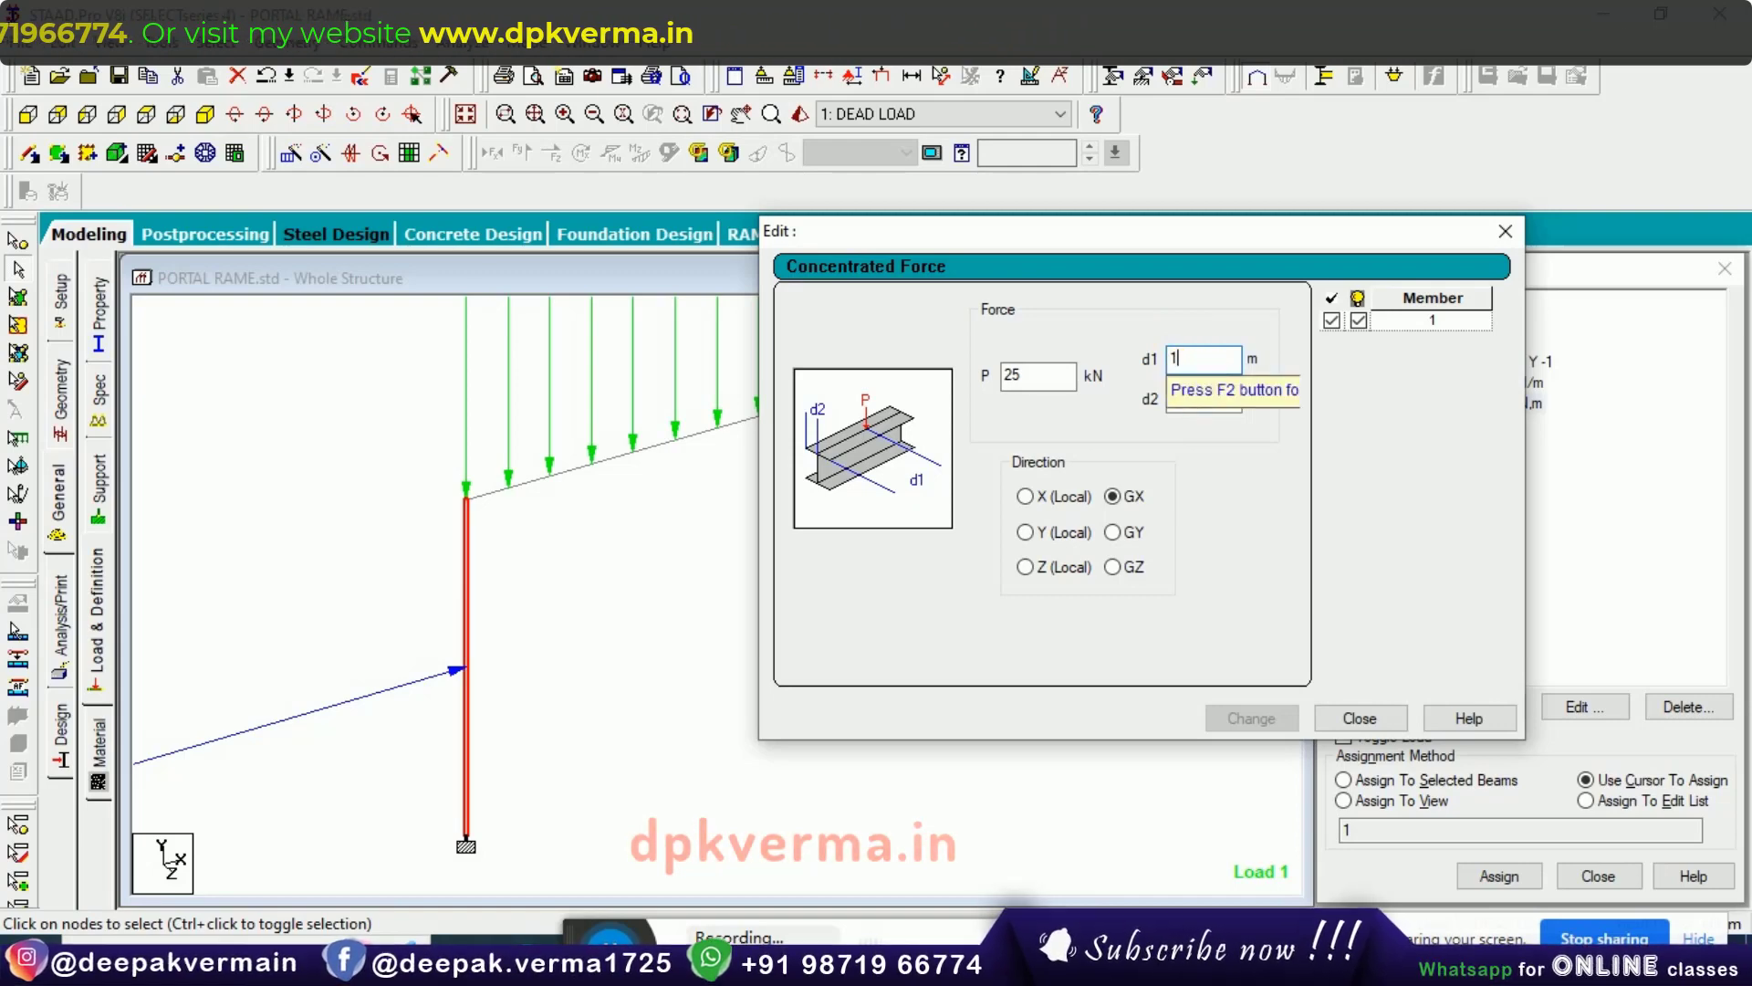
left_click(1252, 718)
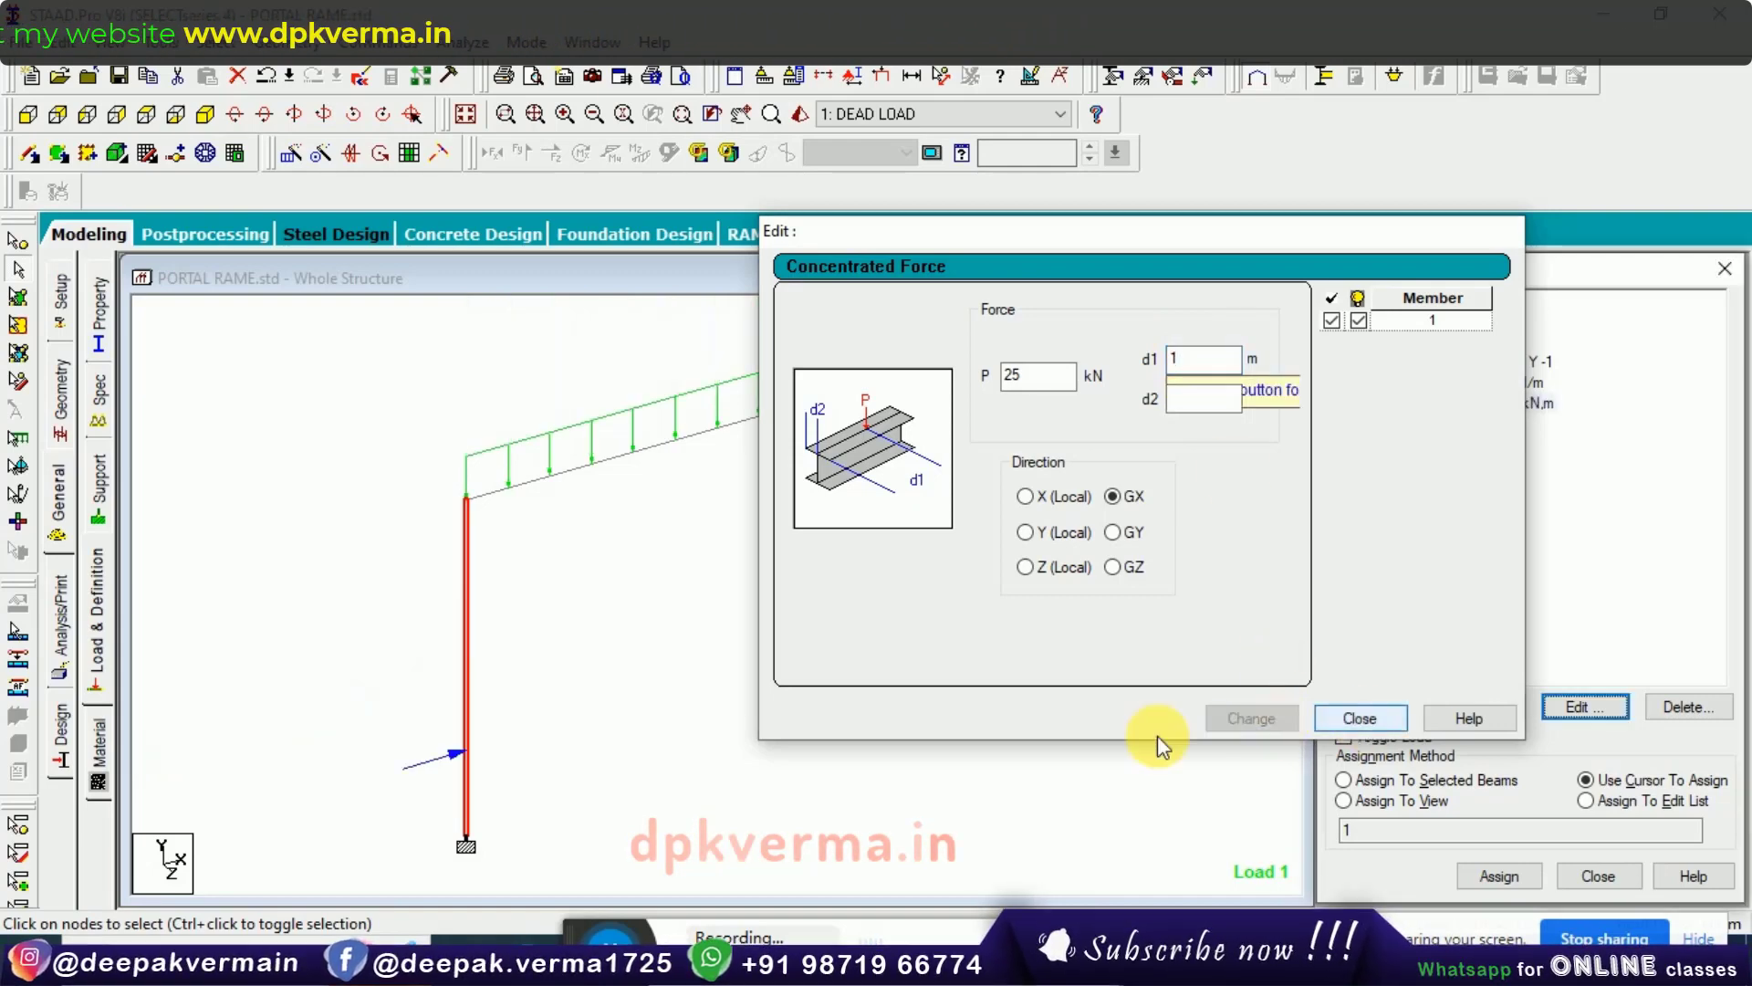
left_click(472, 677)
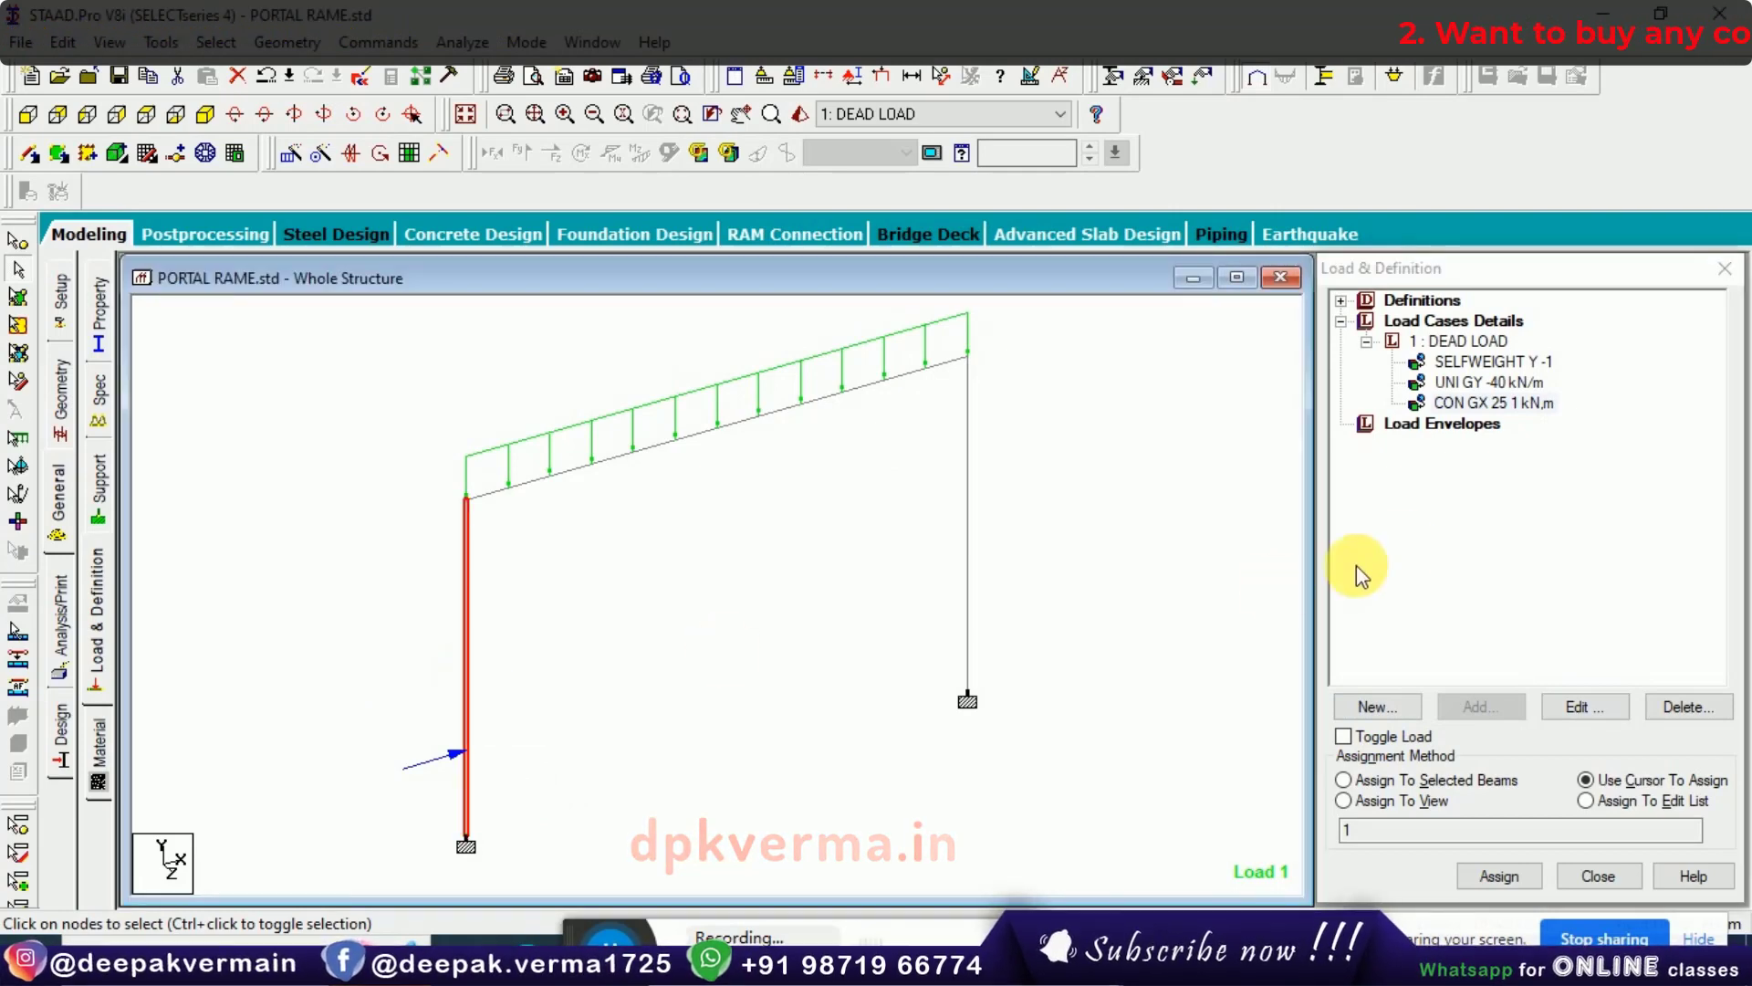
Move the point load to d1 = 2 m, then 4 m at the column top.
left_click(1493, 404)
left_click(1568, 709)
type("2")
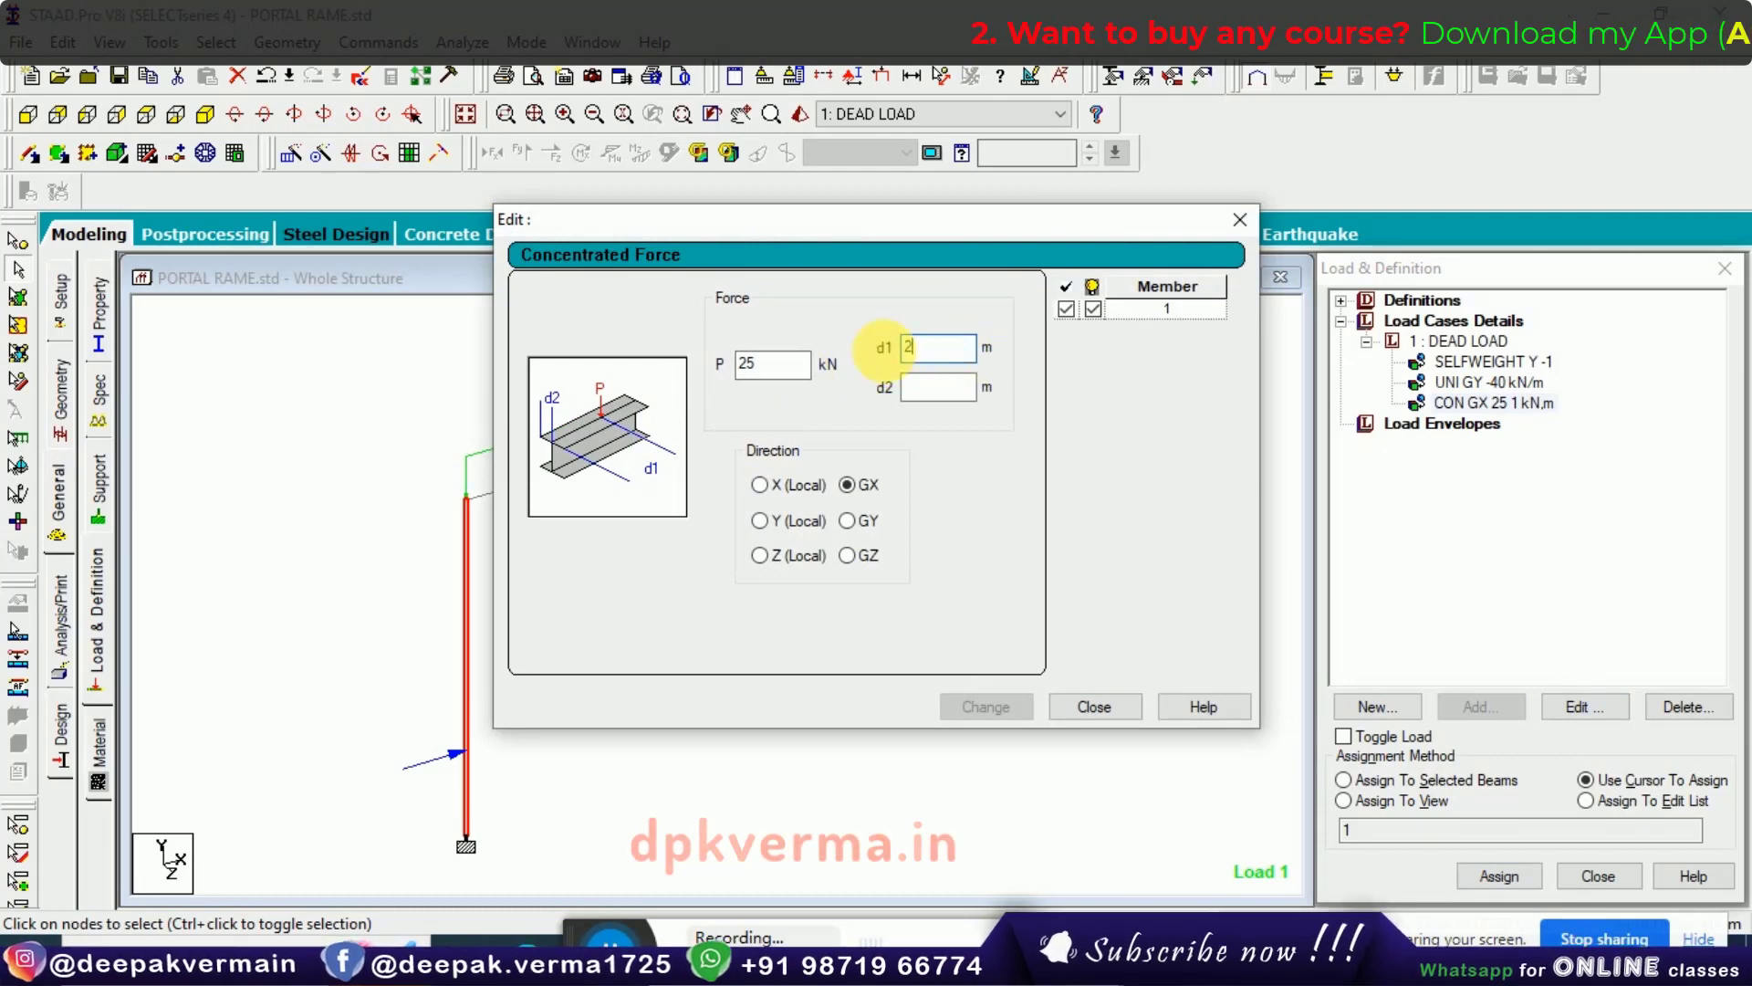
left_click(1075, 709)
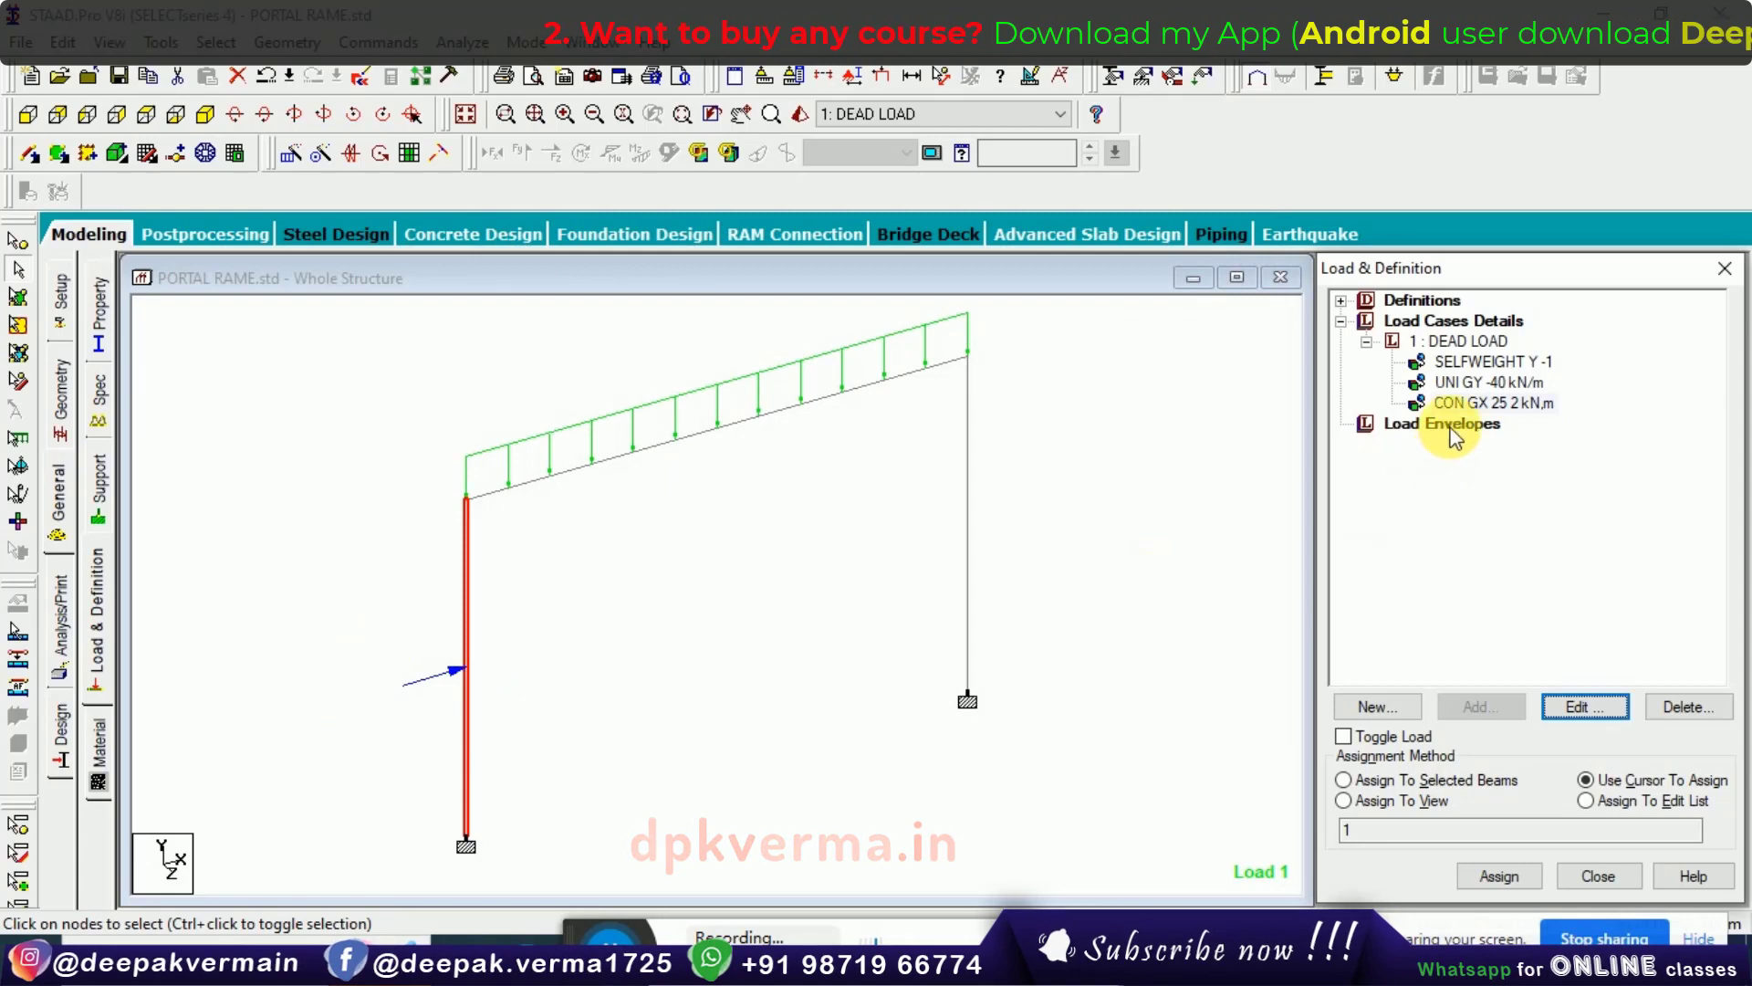
left_click(1566, 708)
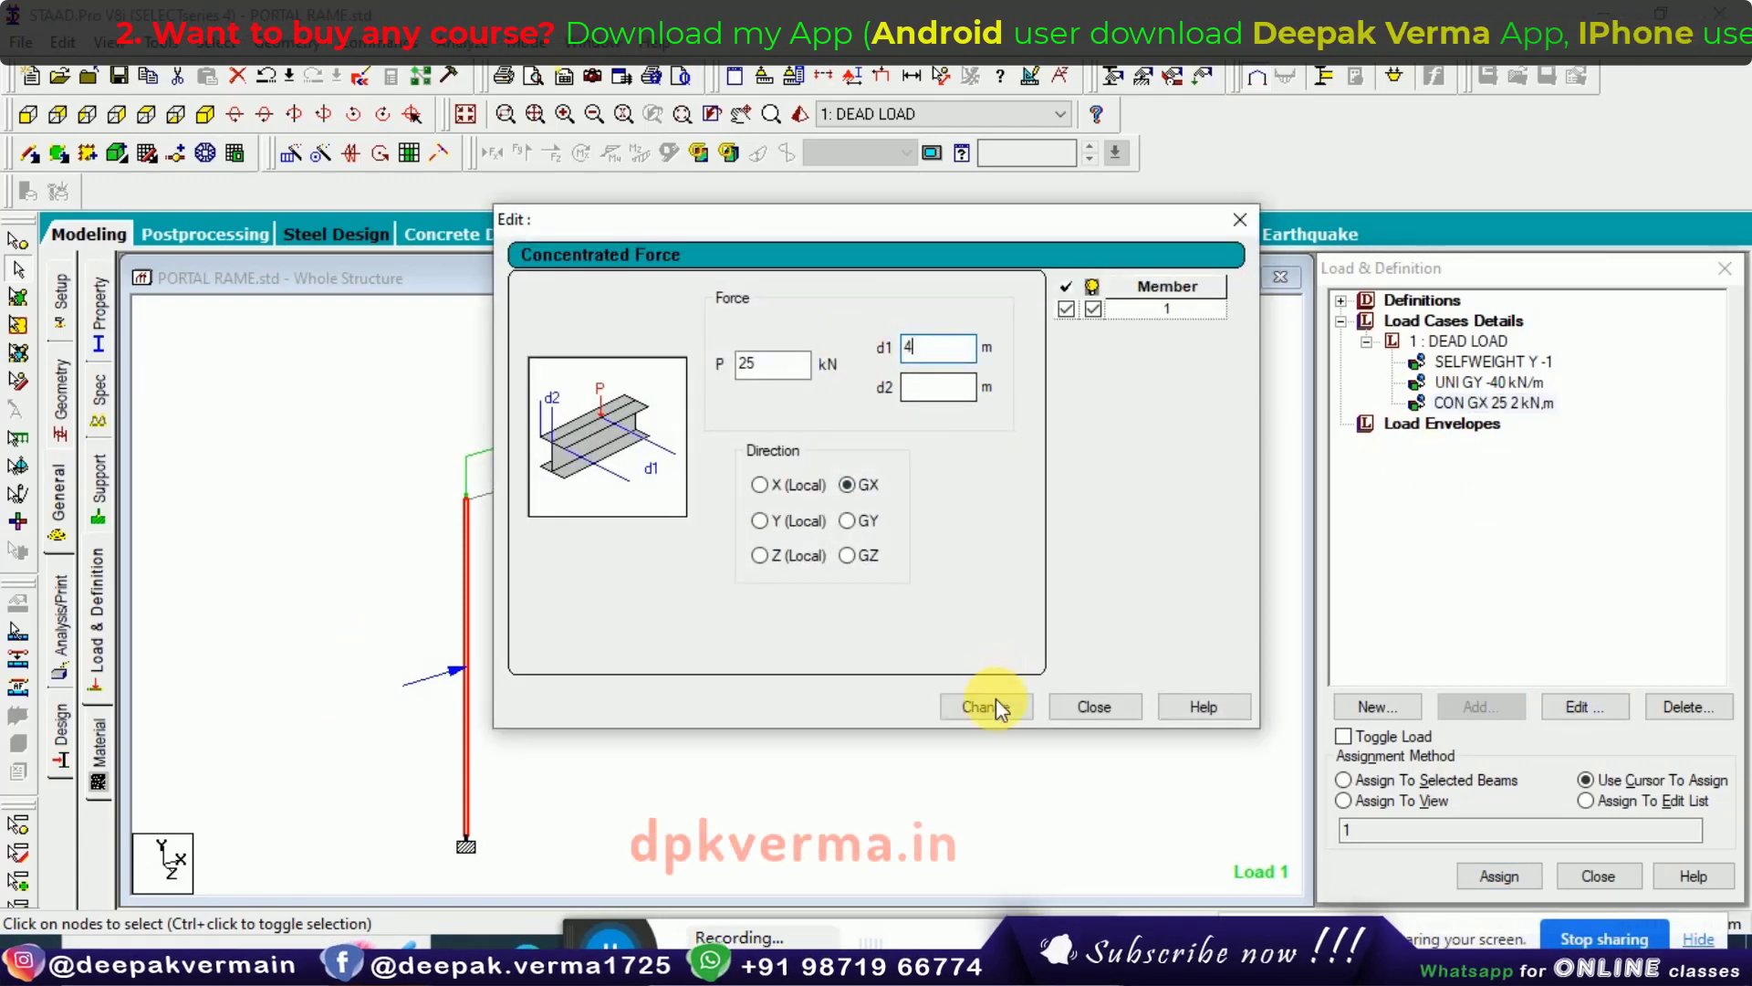
left_click(1094, 710)
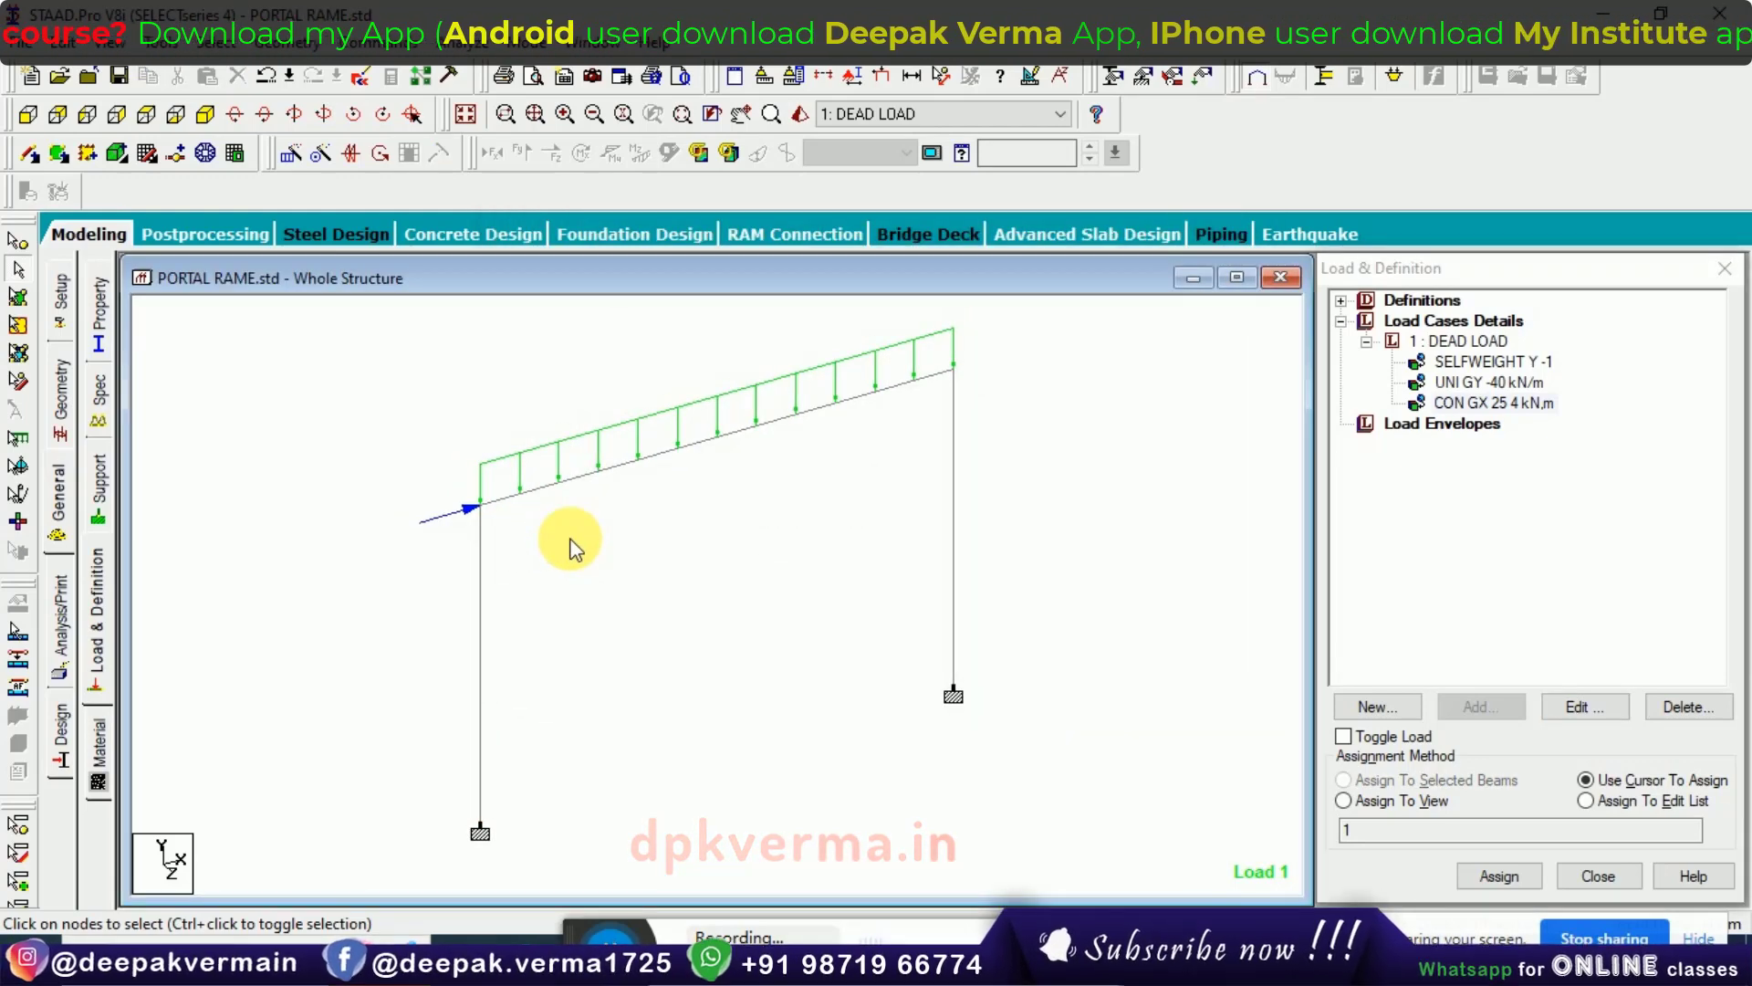
scroll(546, 518, "up", 1)
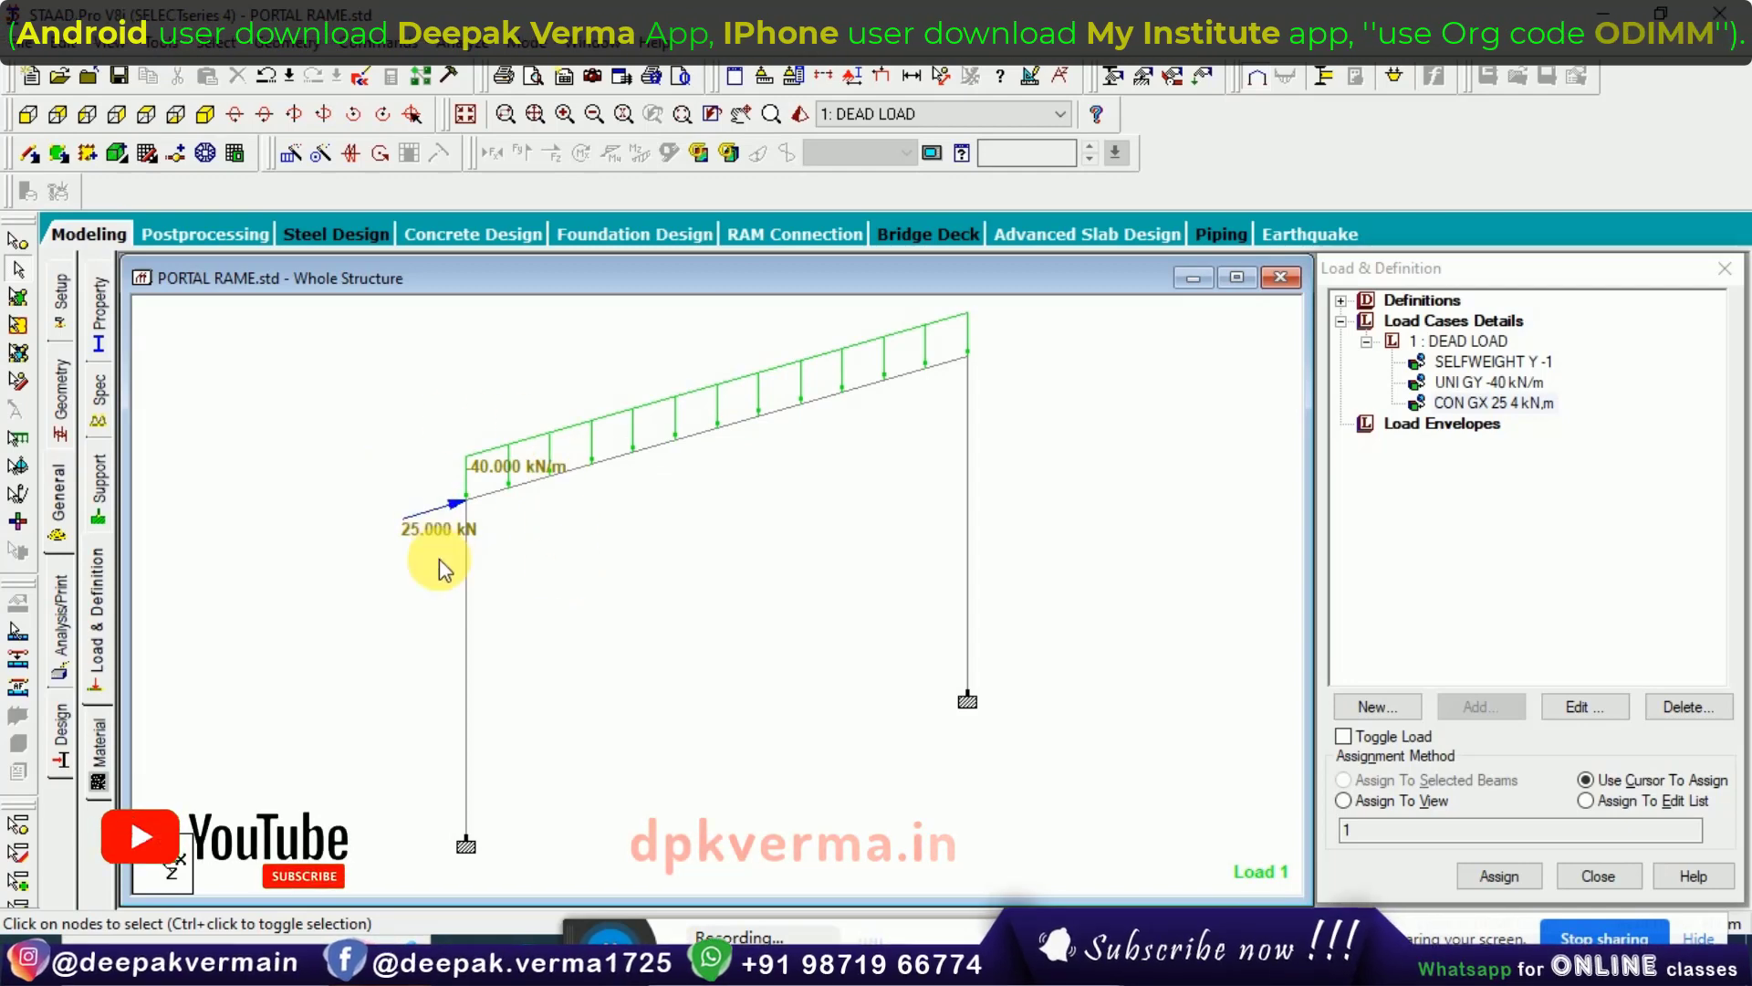
Add Perform Analysis, run and save the analysis, and view node displacement results in post-processing.
left_click(64, 593)
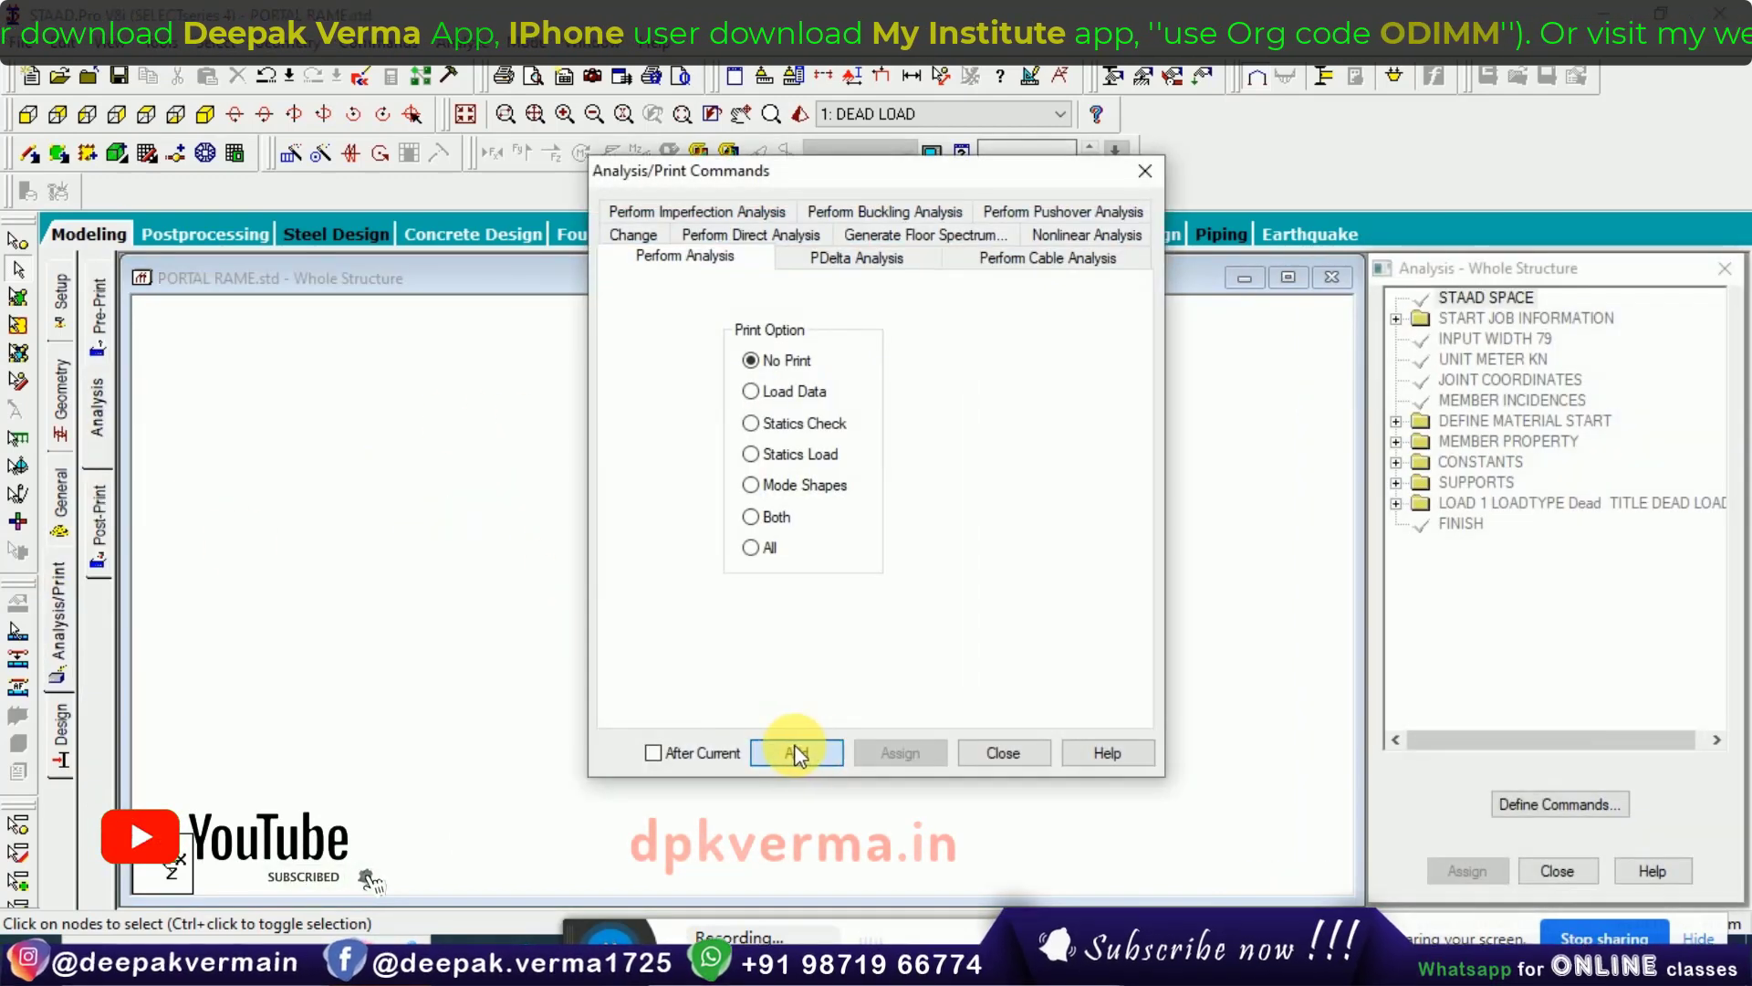
left_click(1003, 754)
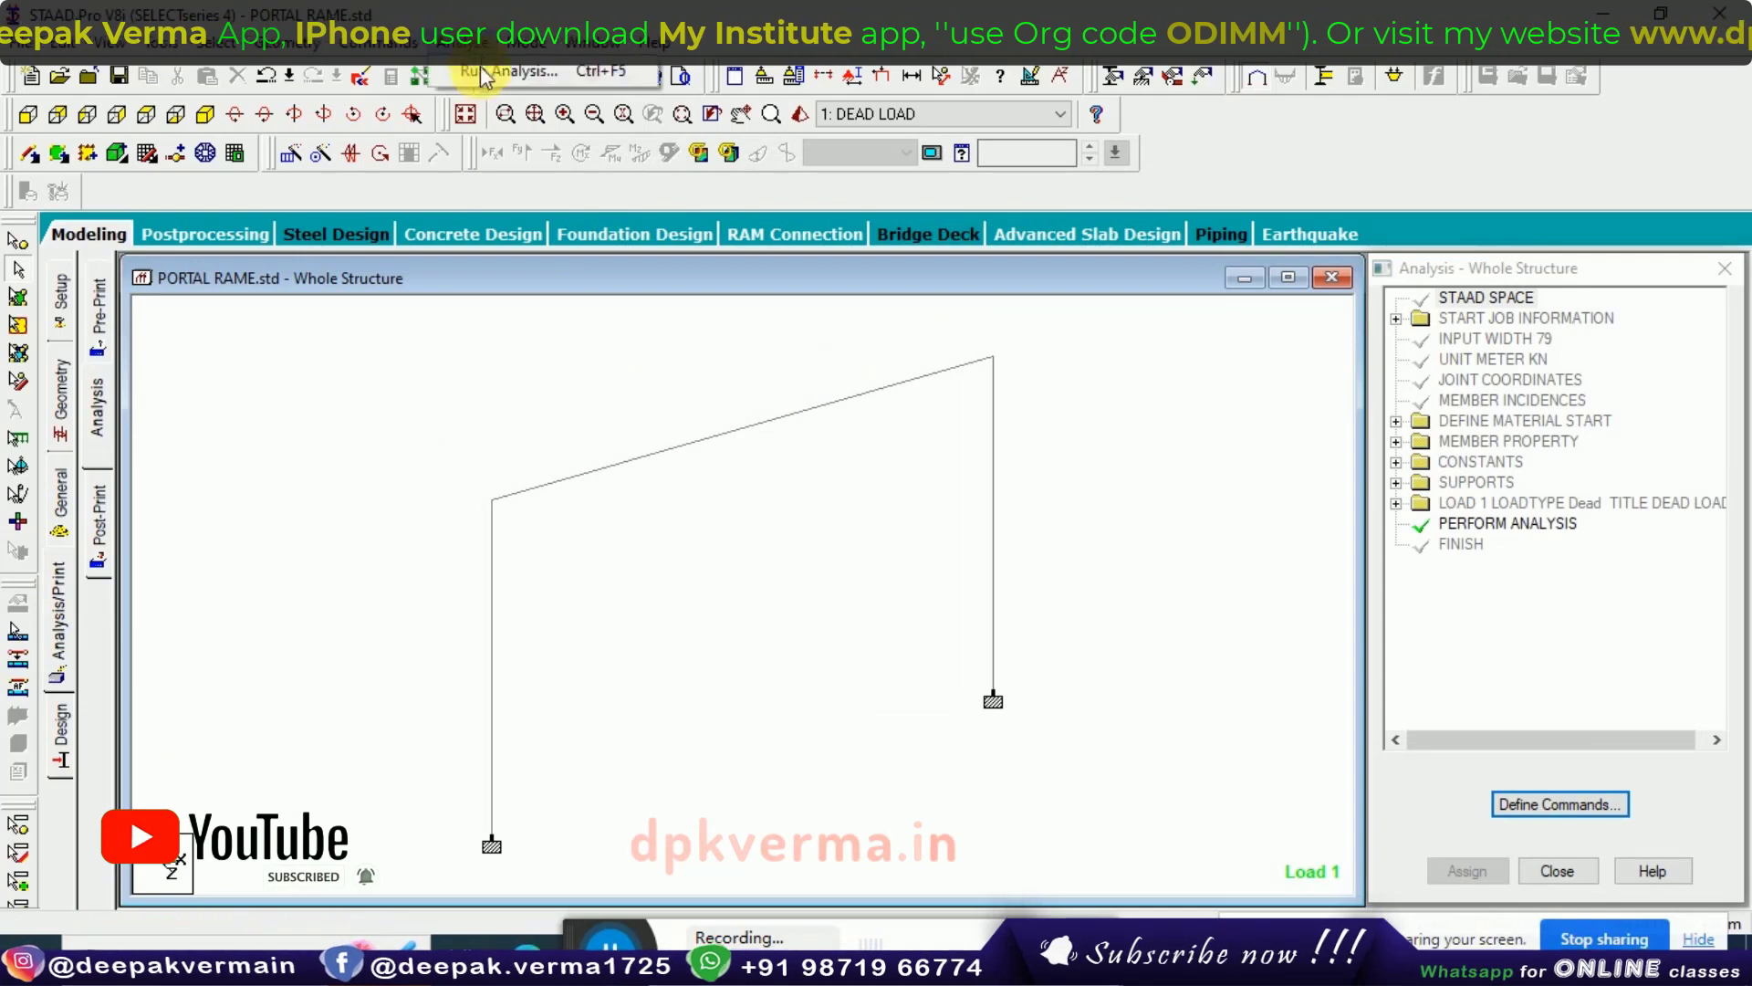
left_click(493, 71)
left_click(693, 509)
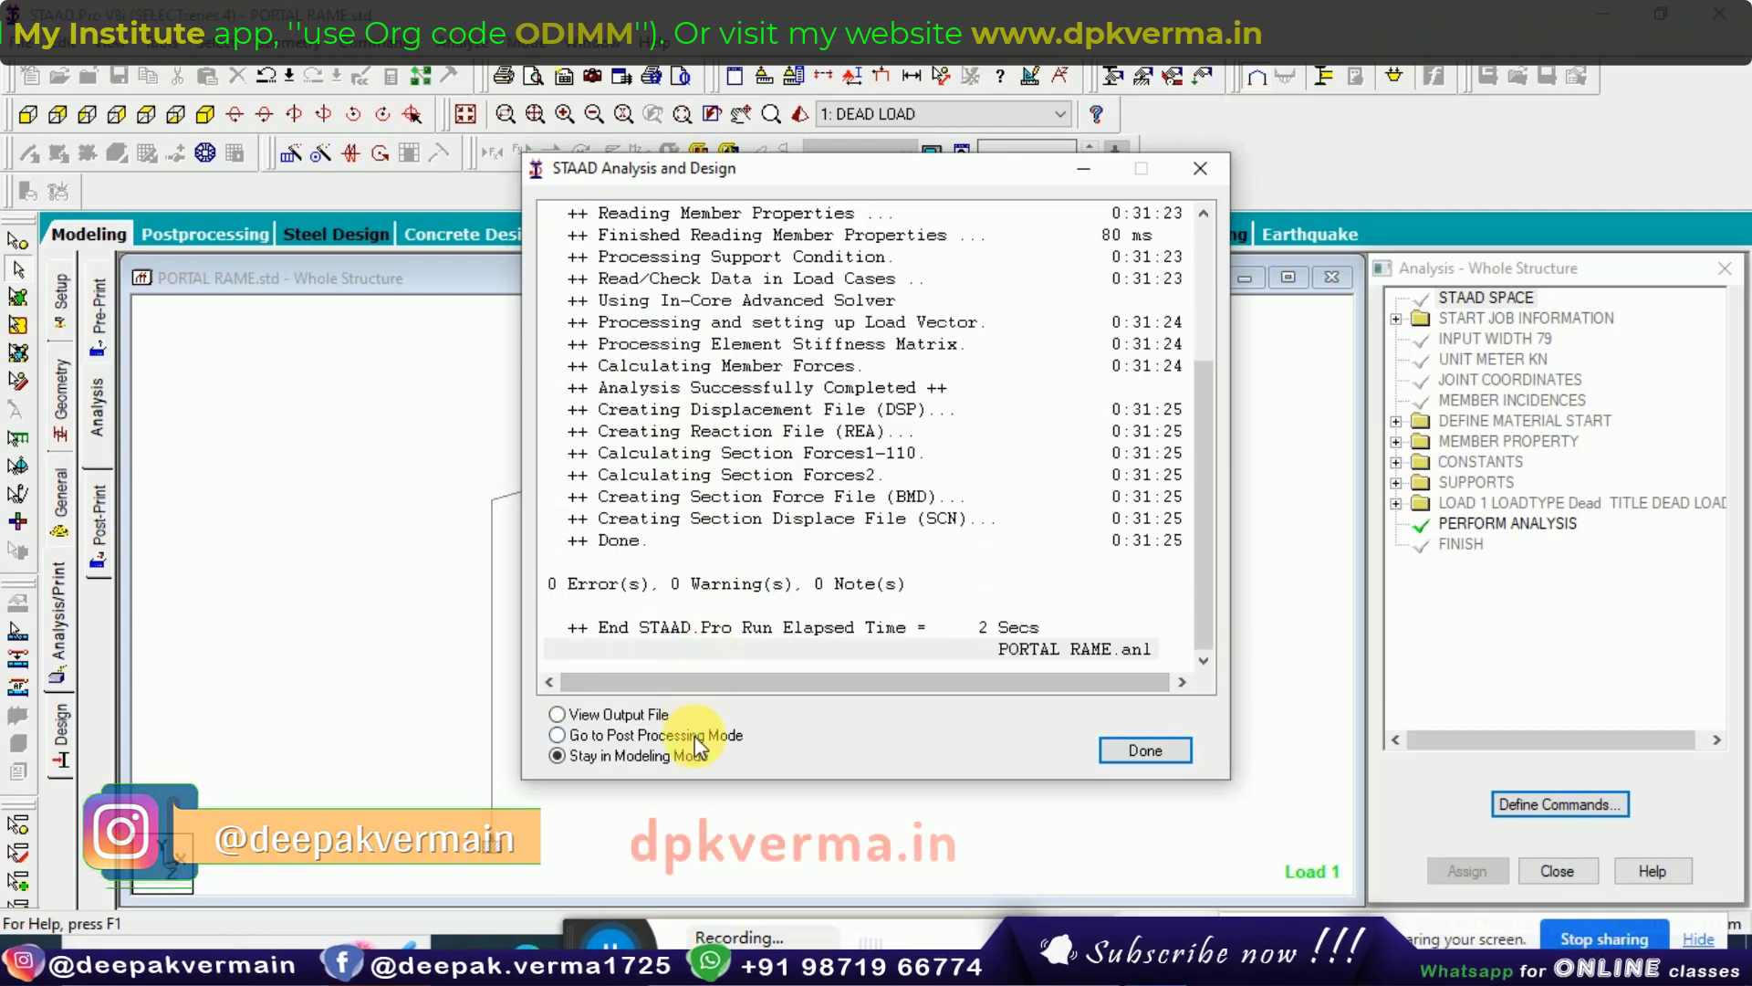
left_click(694, 736)
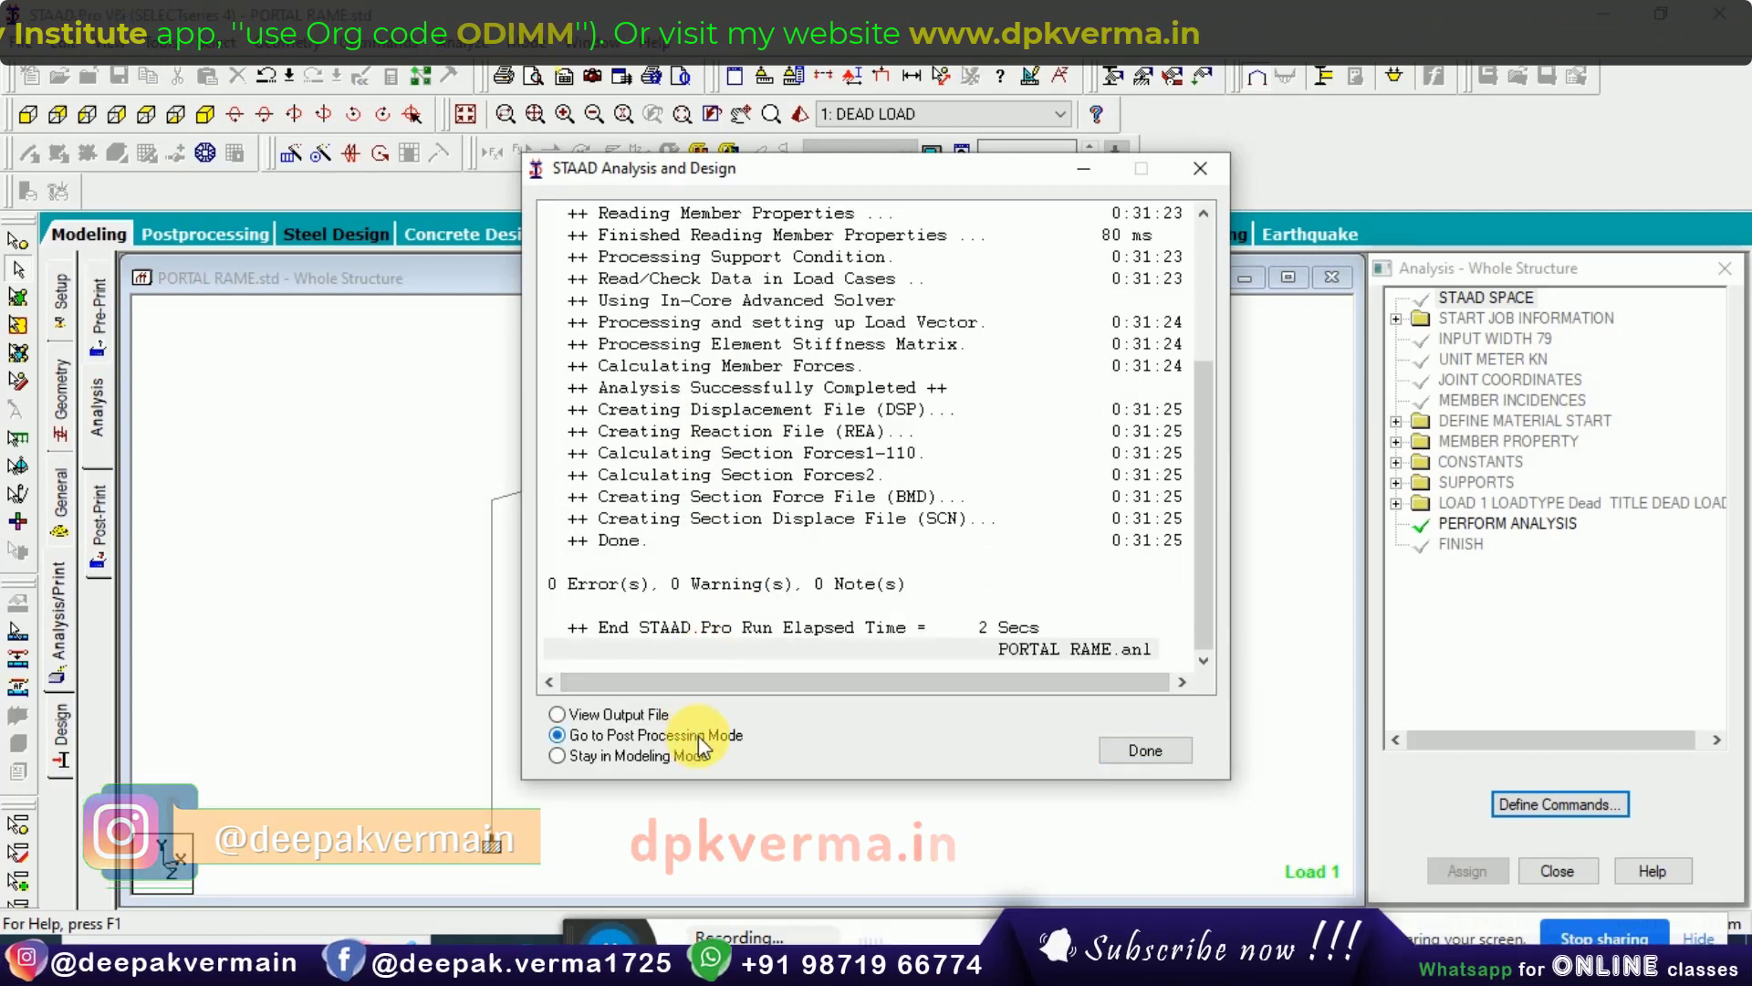
left_click(1142, 750)
left_click(911, 675)
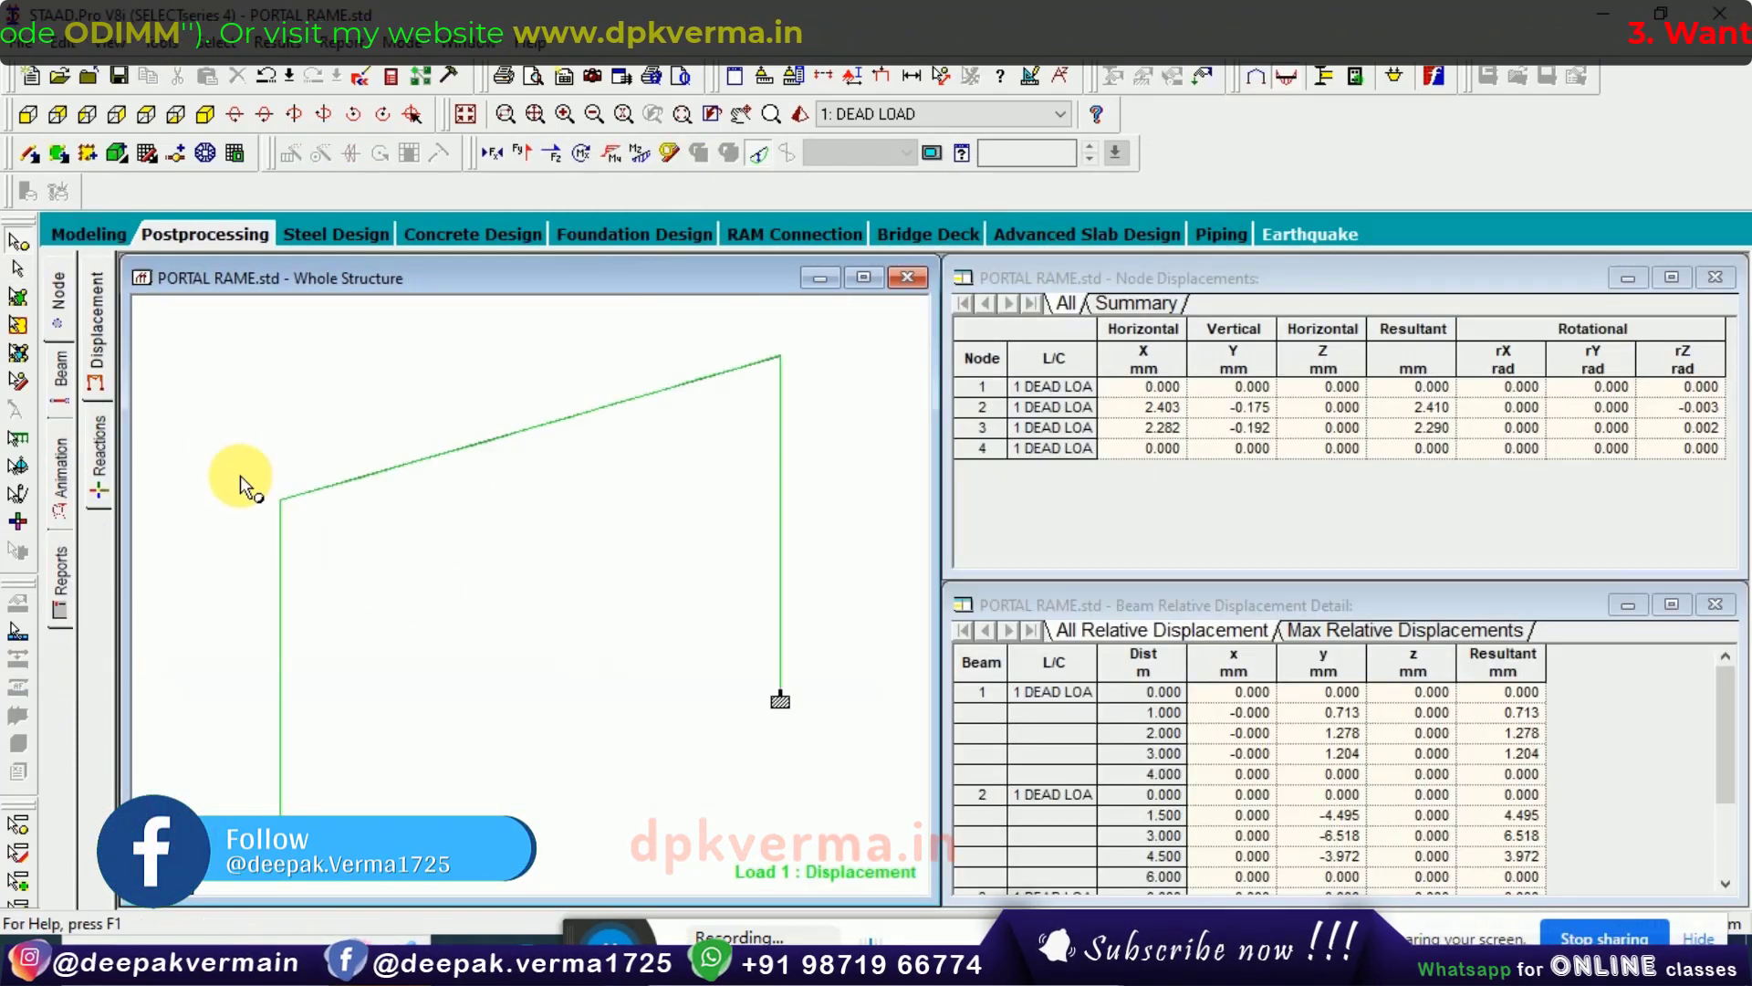
left_click(64, 376)
left_click(96, 471)
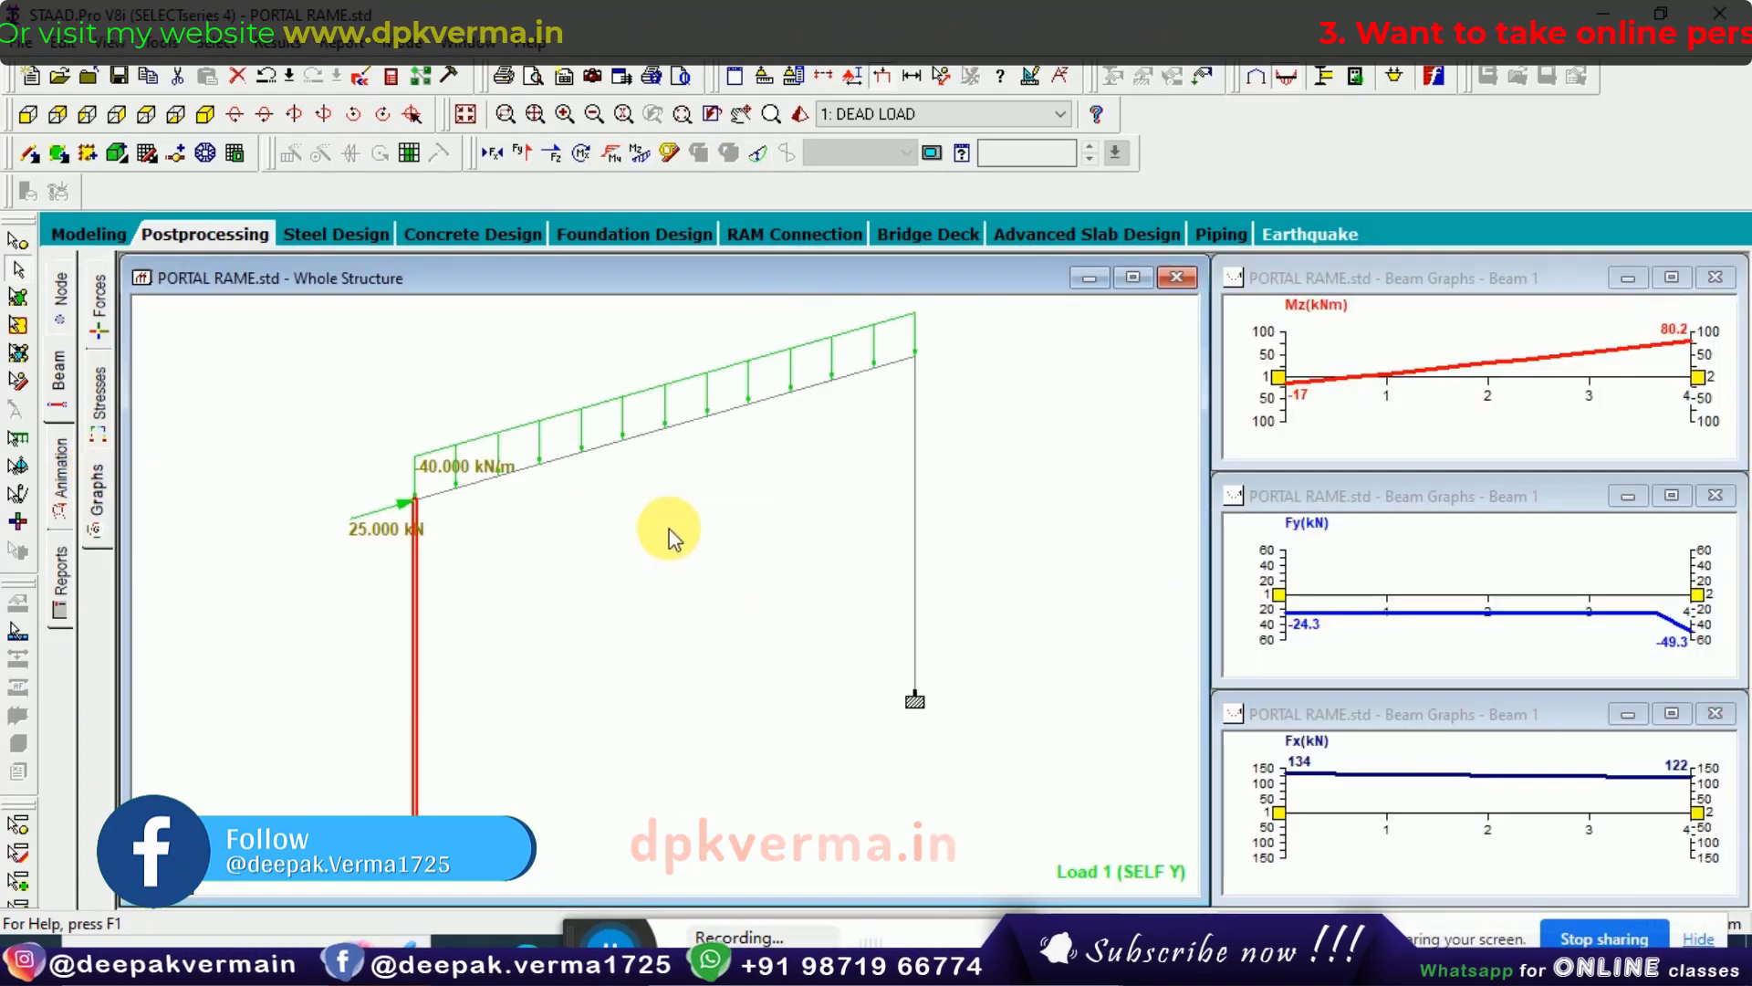
left_click(674, 437)
left_click(913, 532)
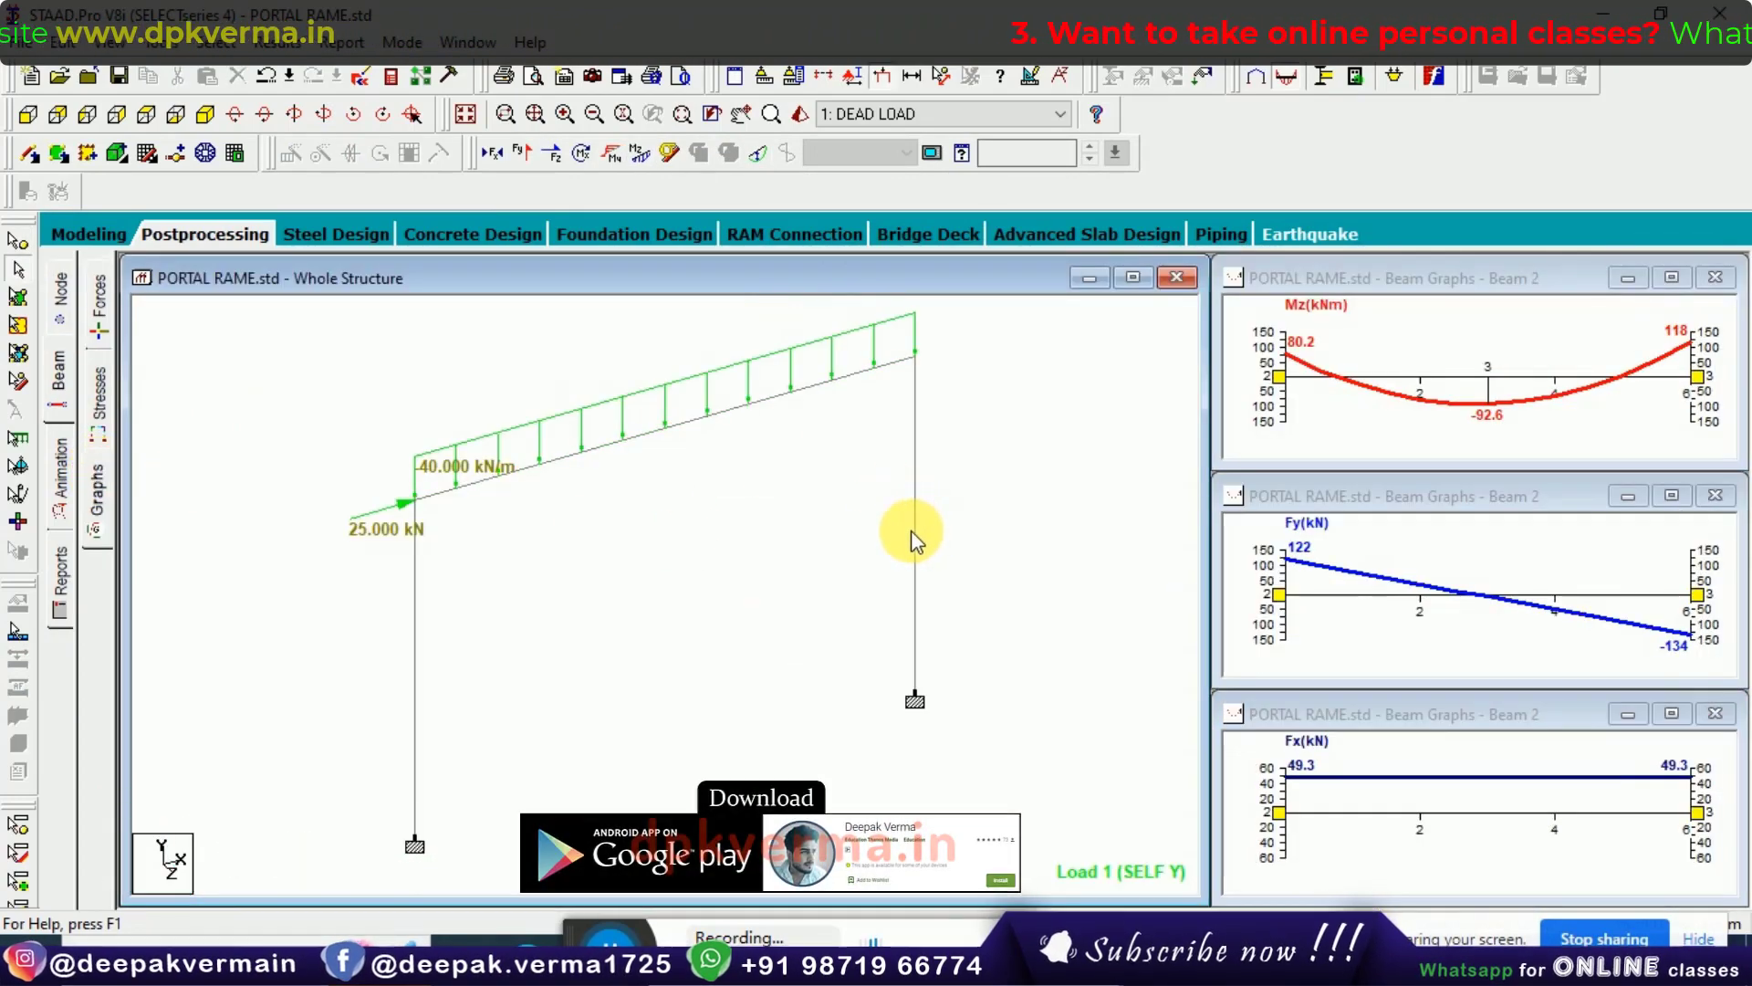
left_click(628, 438)
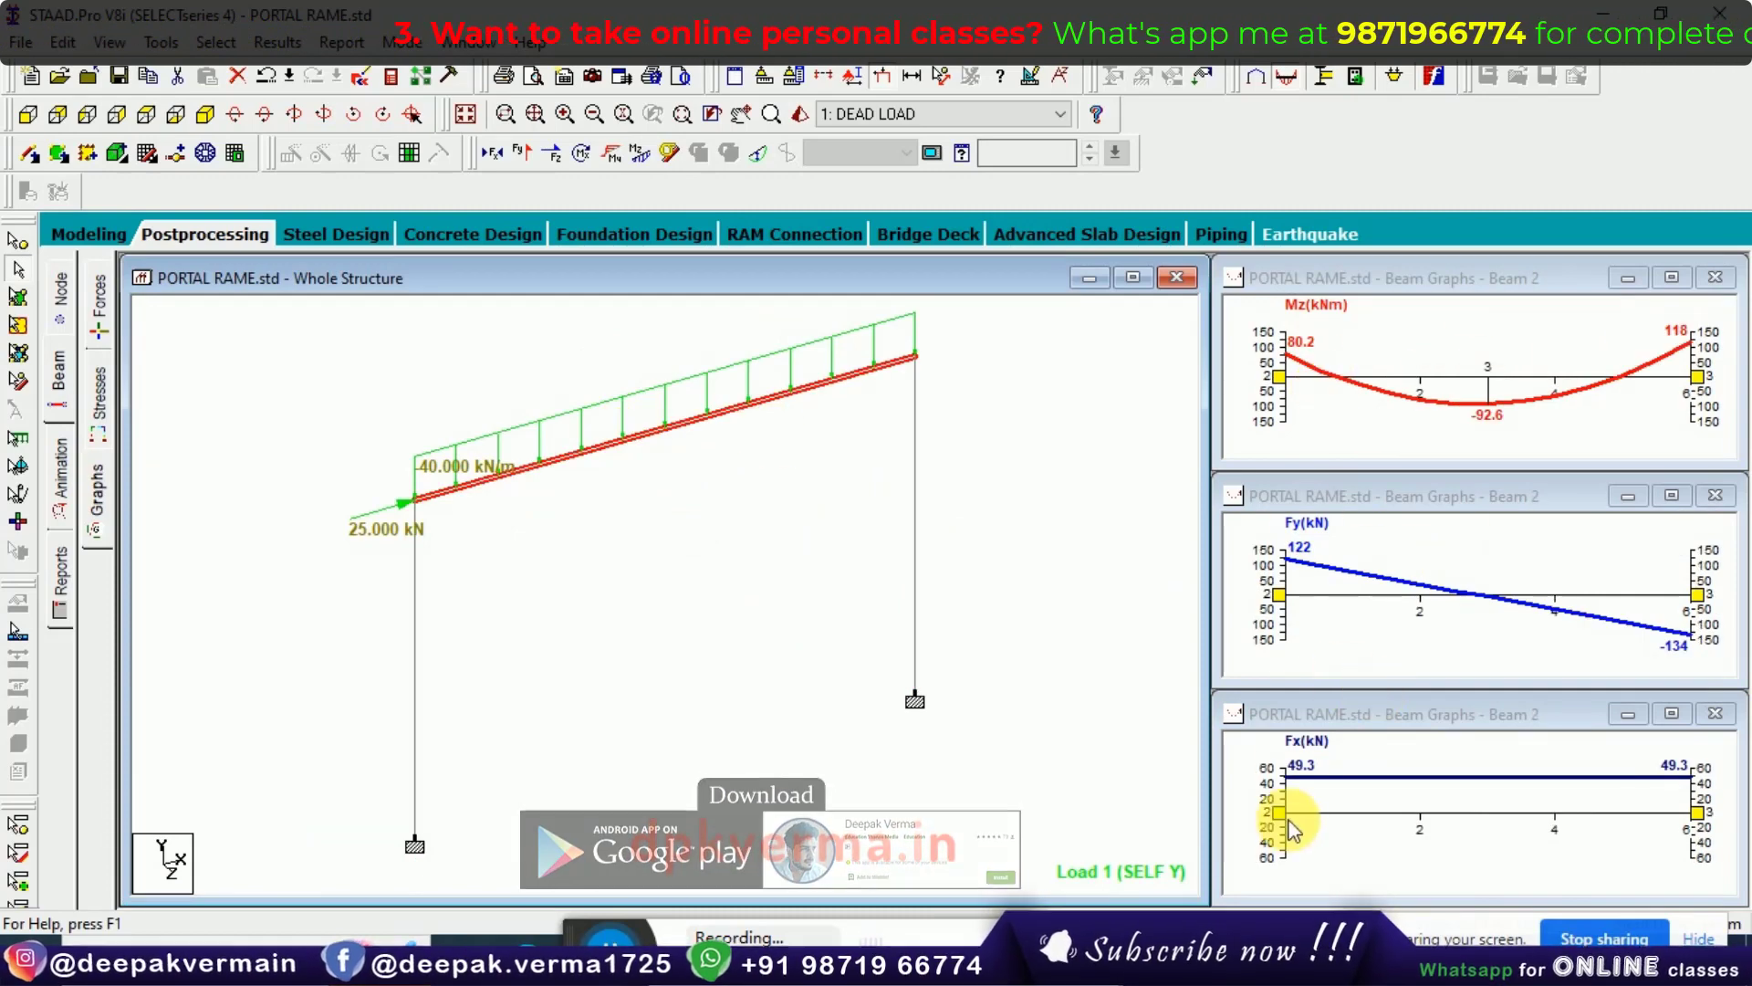
left_click(917, 498)
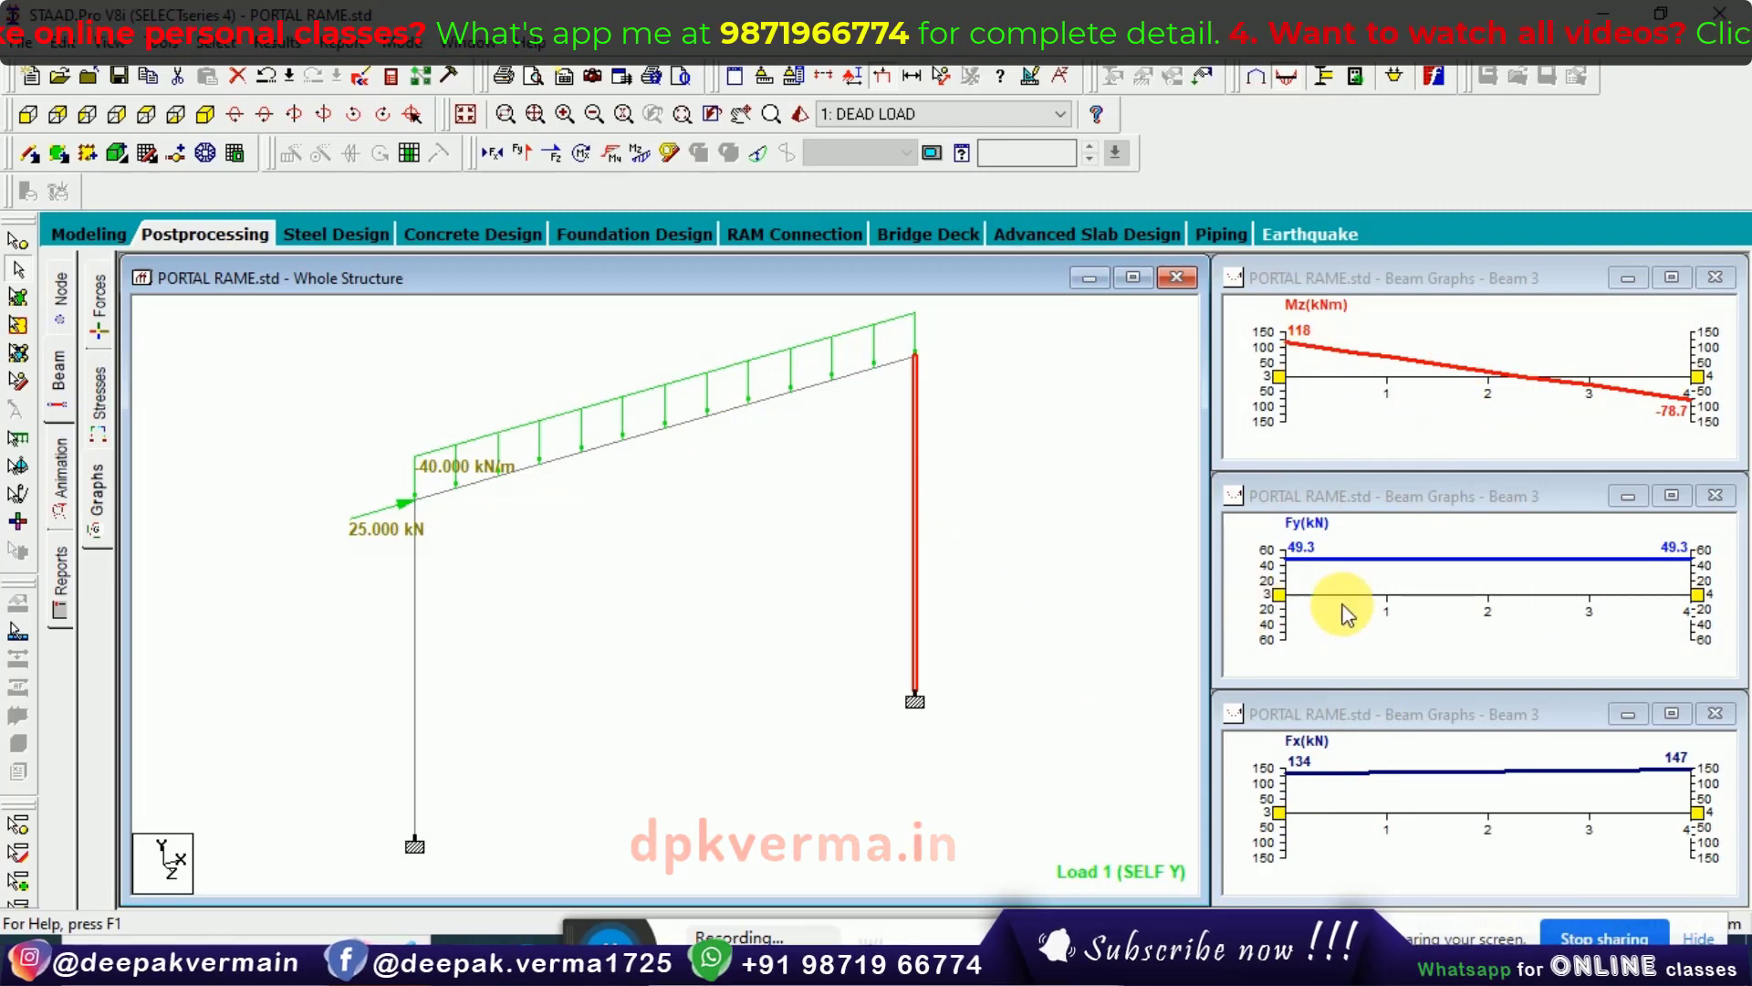
left_click(416, 587)
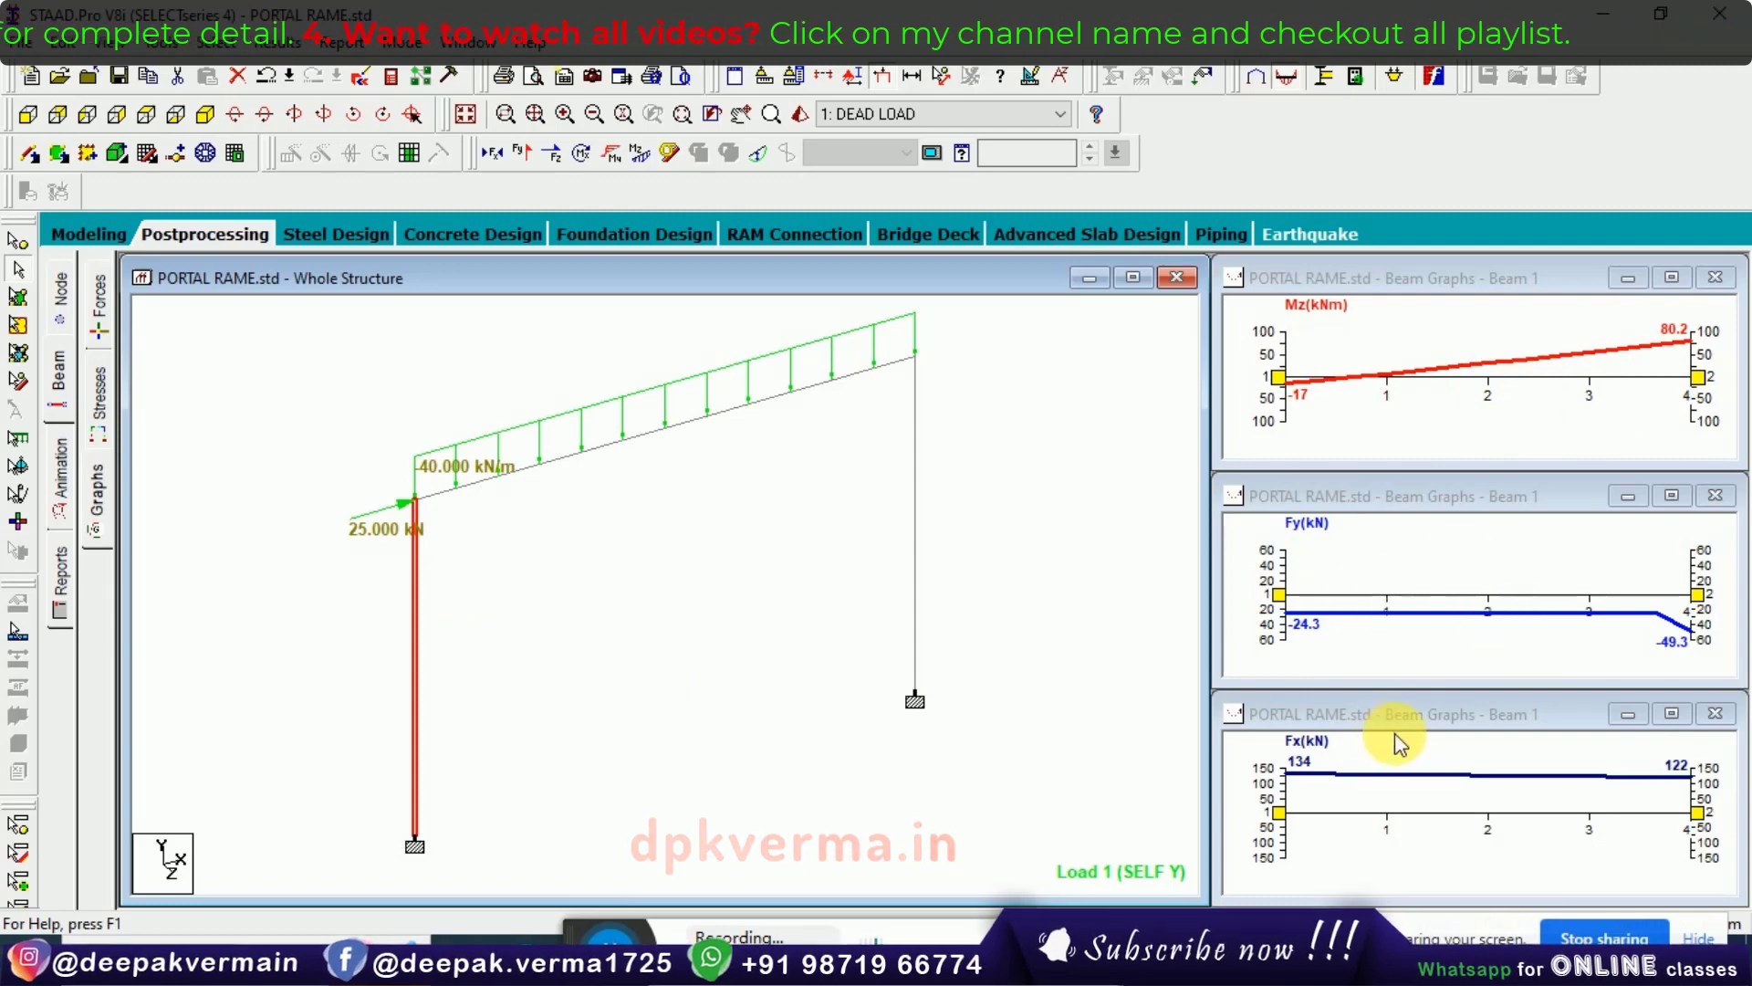
left_click(62, 302)
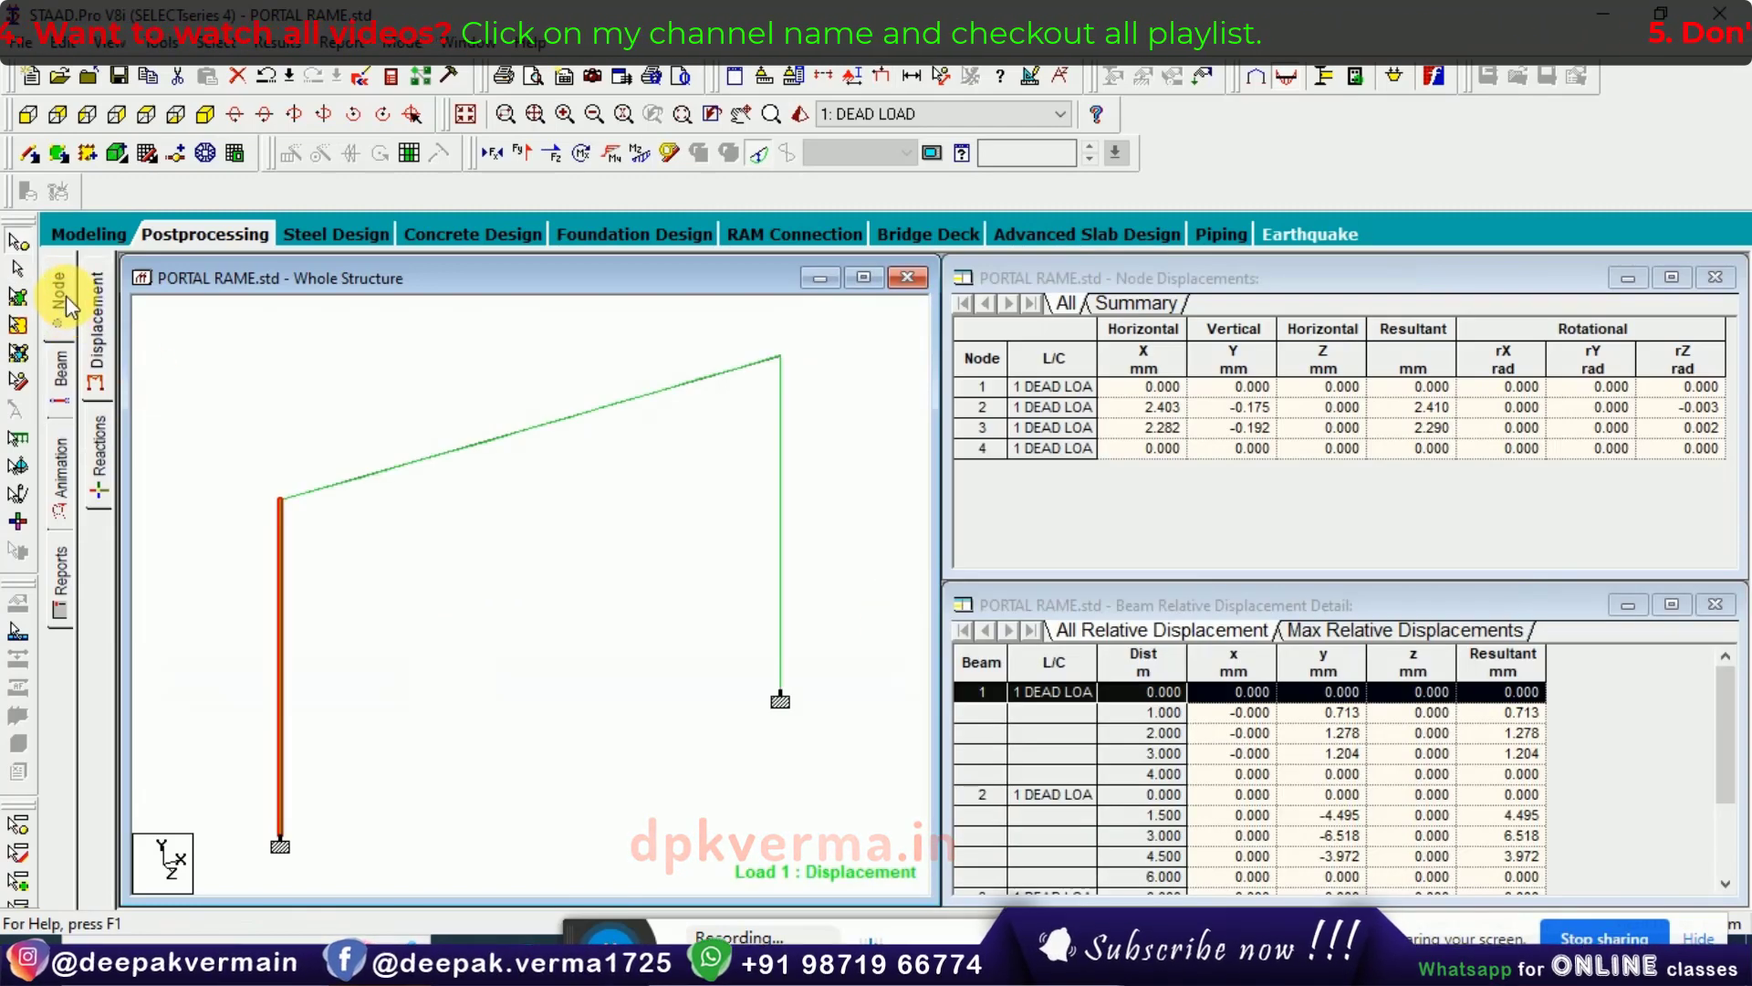
left_click(98, 446)
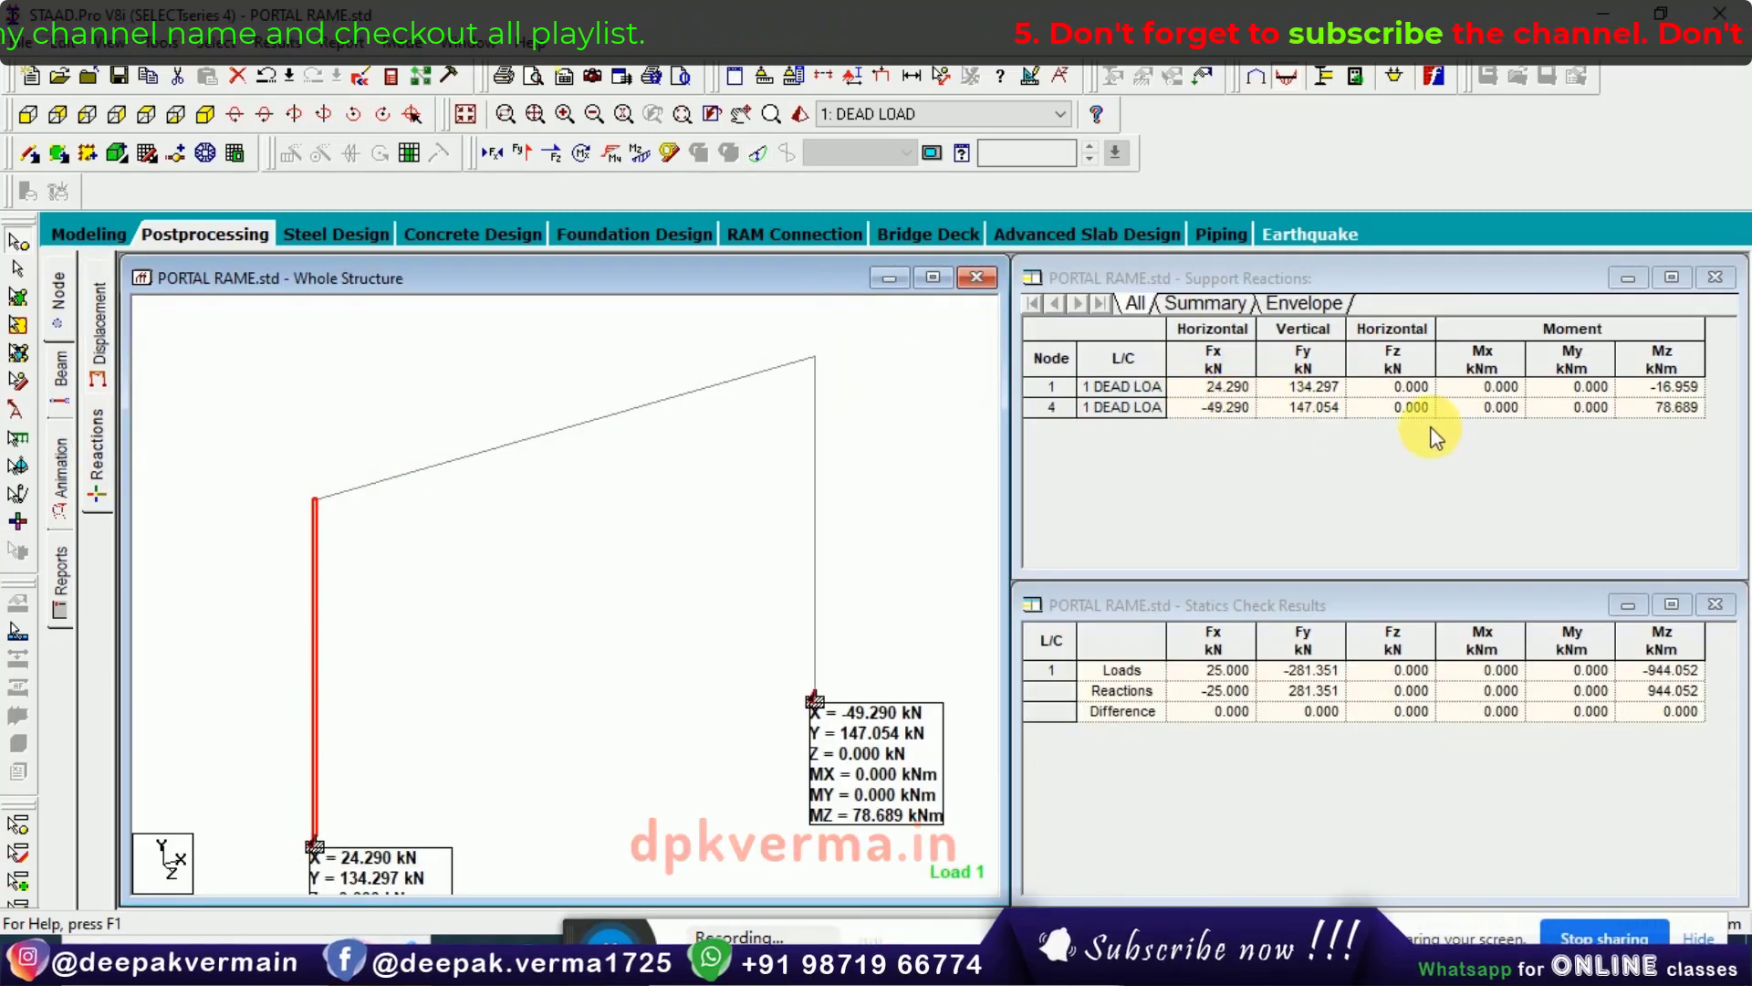
left_click(102, 315)
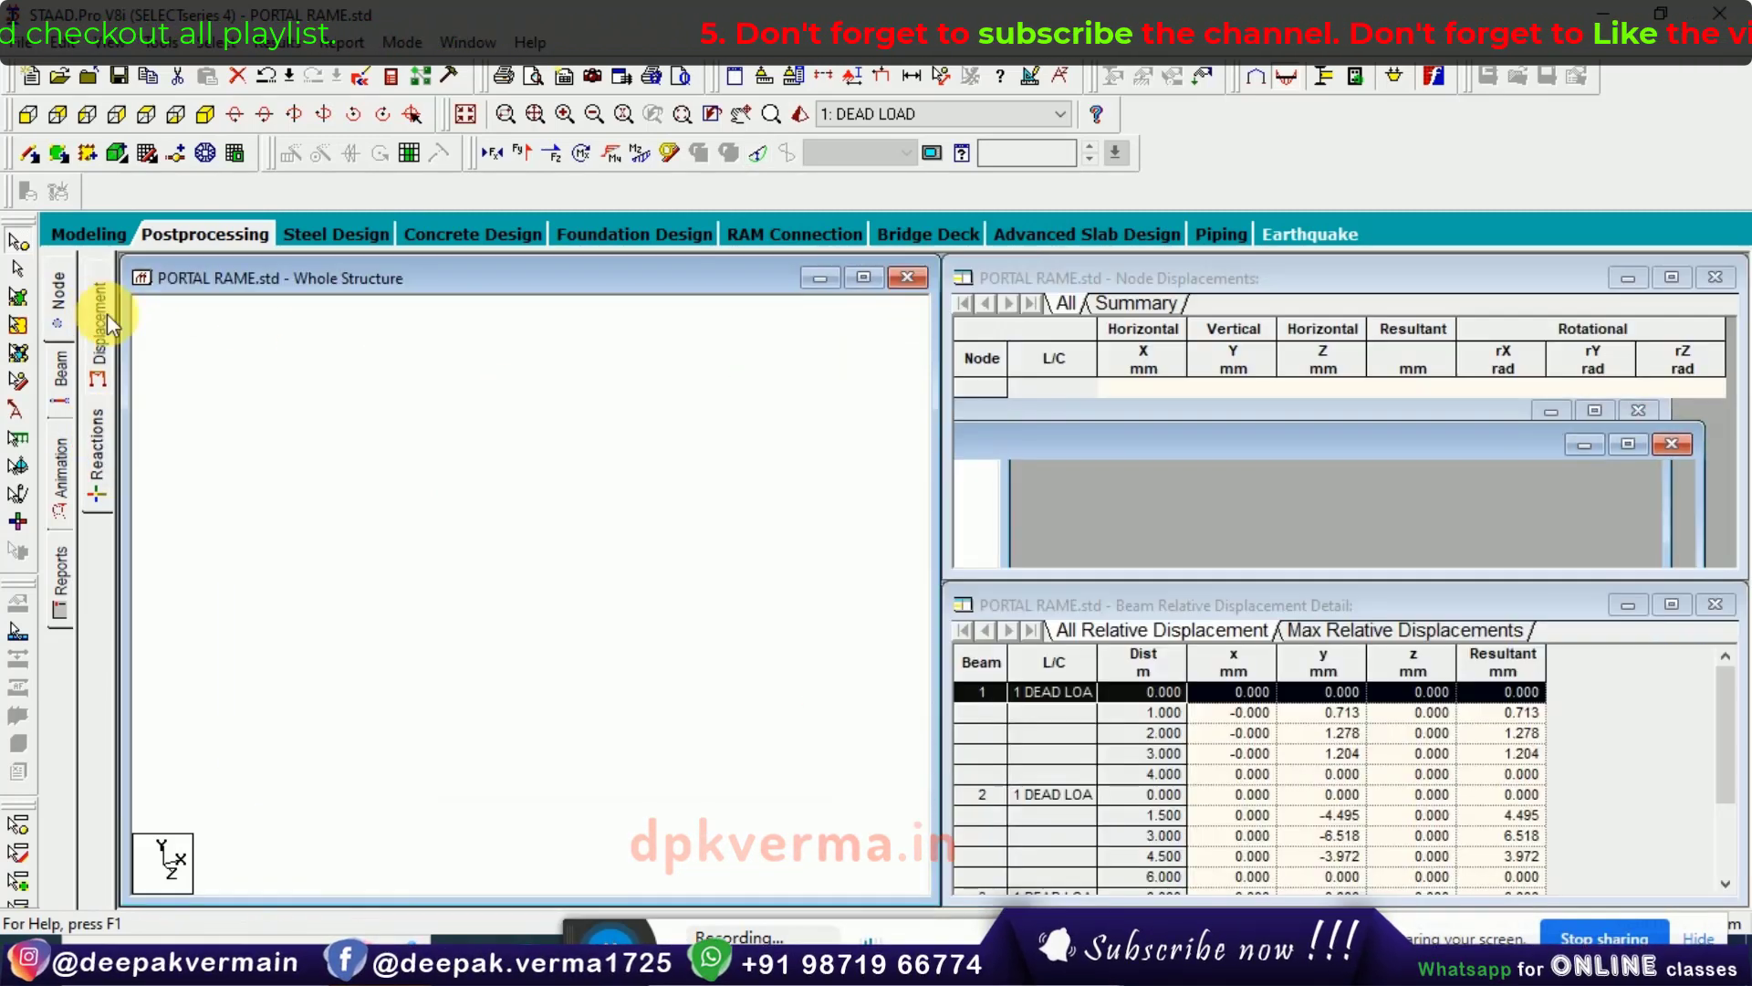